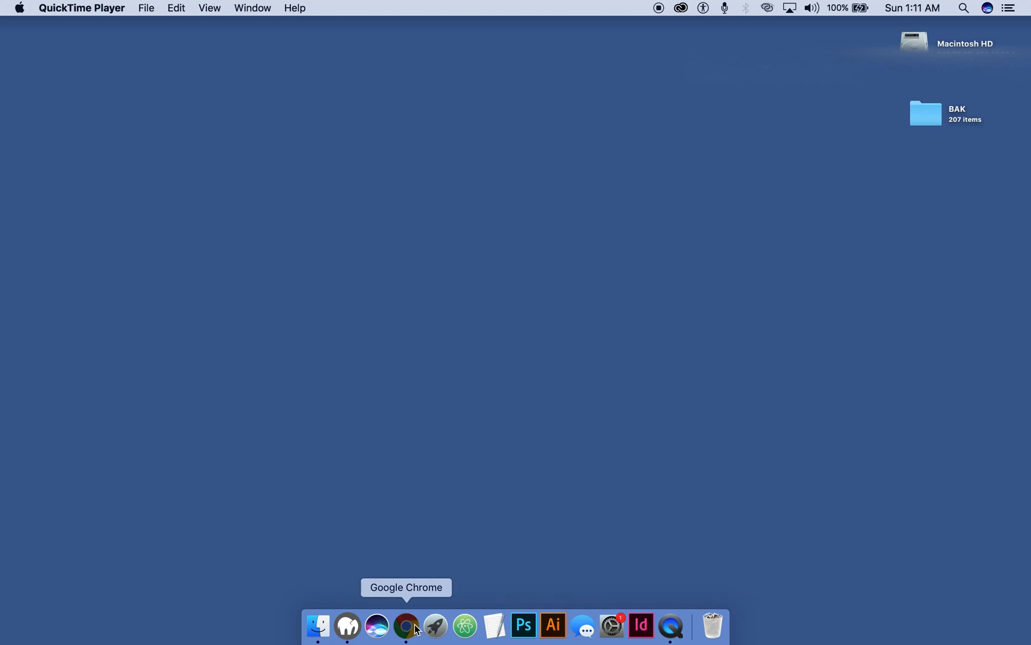
# Switch to Google Chrome, open the site's Extend page, and examine the Search API project's download releases on drupal.org.
pyautogui.click(416, 627)
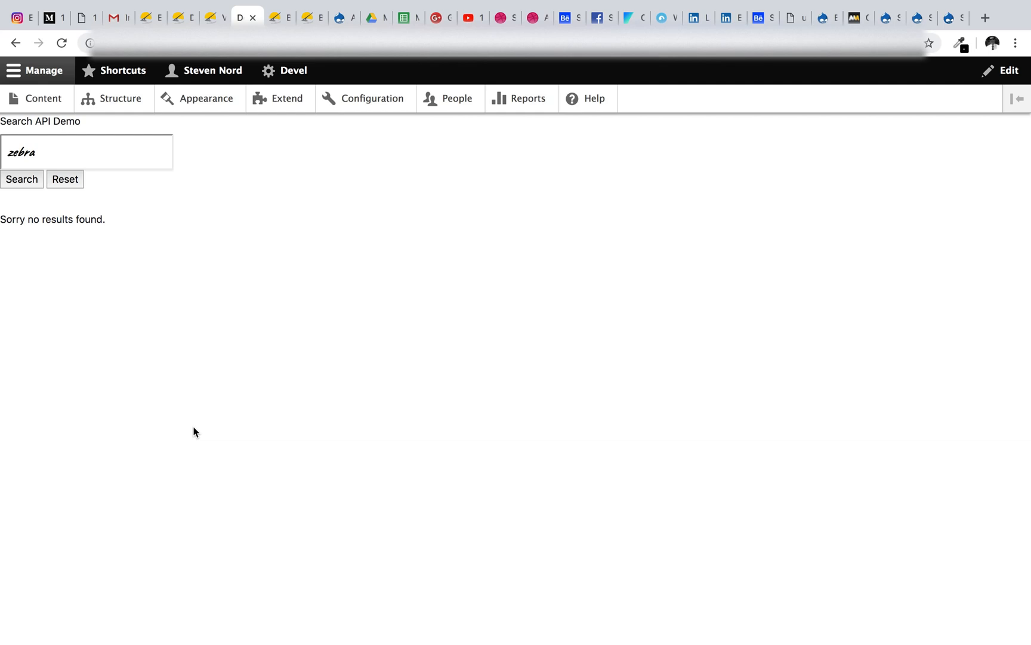
pyautogui.click(284, 104)
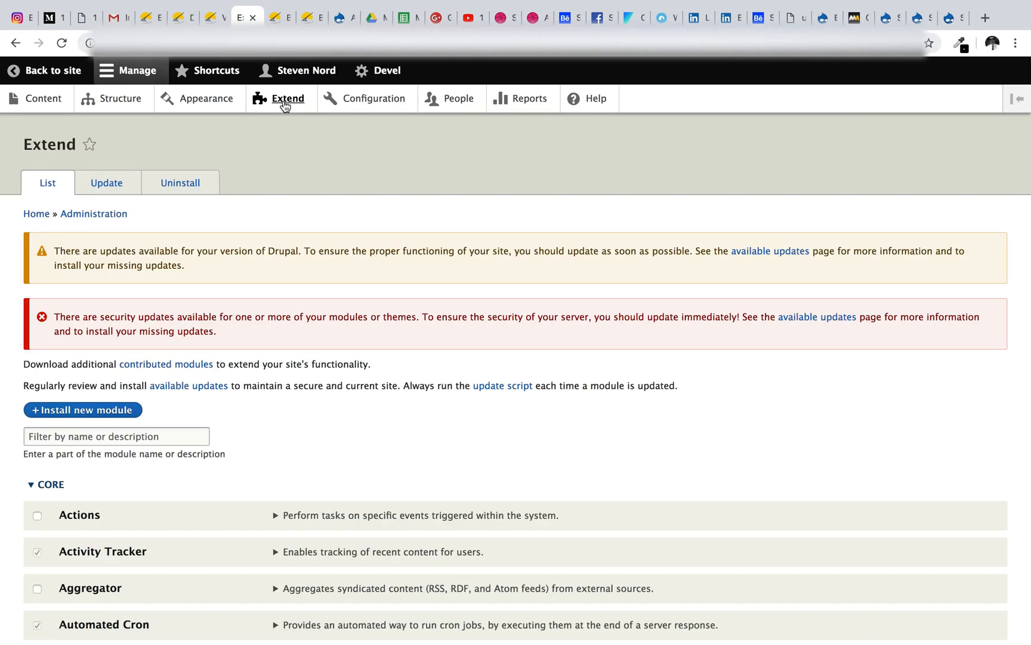
pyautogui.click(945, 19)
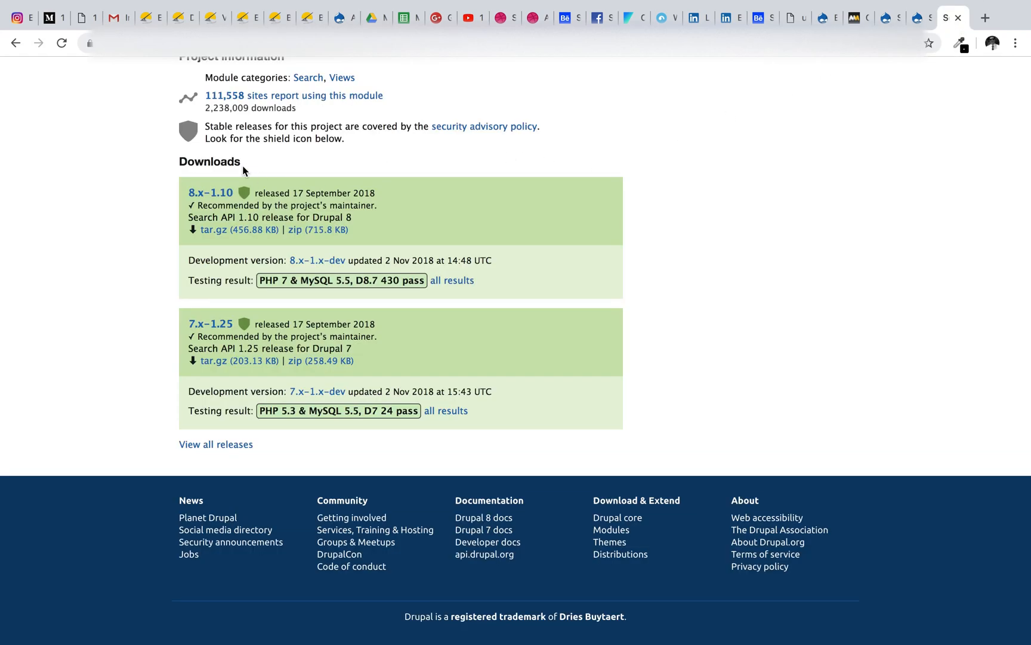
pyautogui.scroll(3, 243, 166)
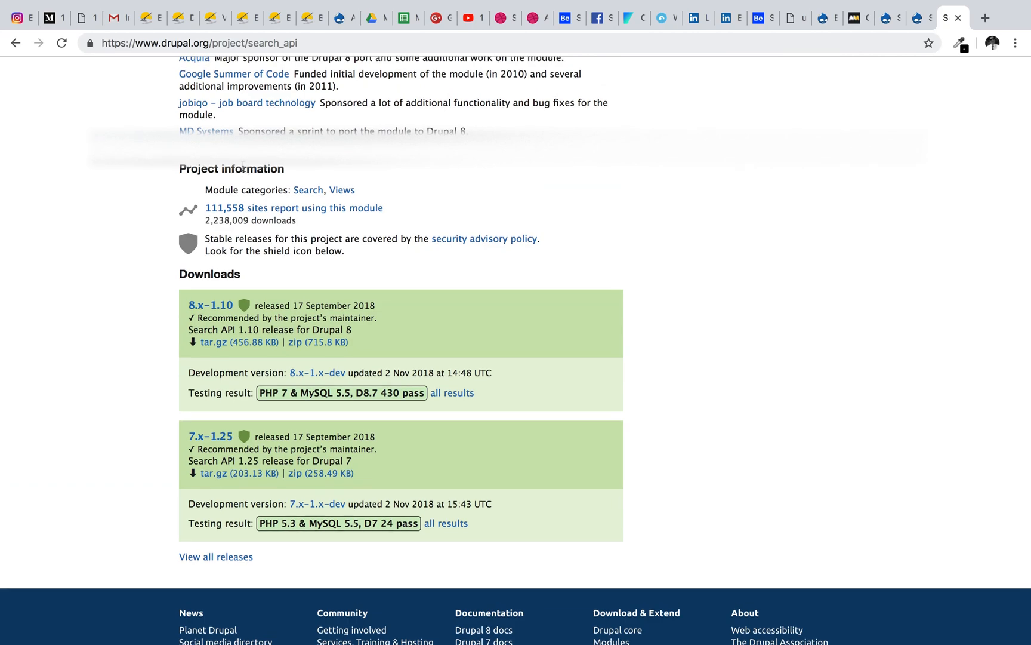
pyautogui.scroll(3, 242, 167)
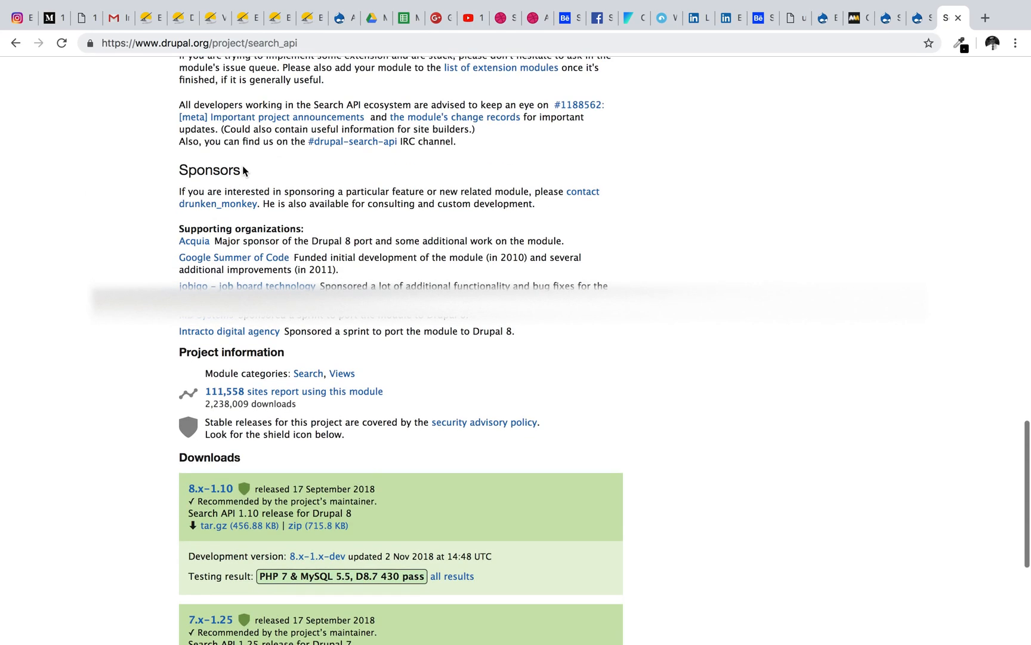
pyautogui.scroll(-2, 242, 168)
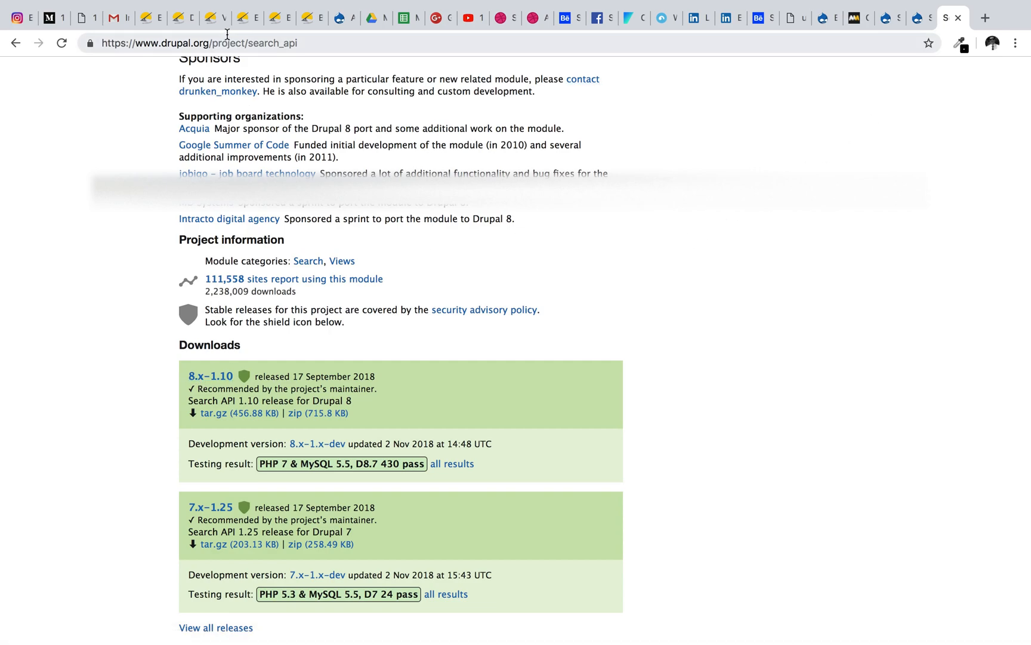
# Return to the Drupal site's administration and open the Search API configuration page.
pyautogui.click(240, 20)
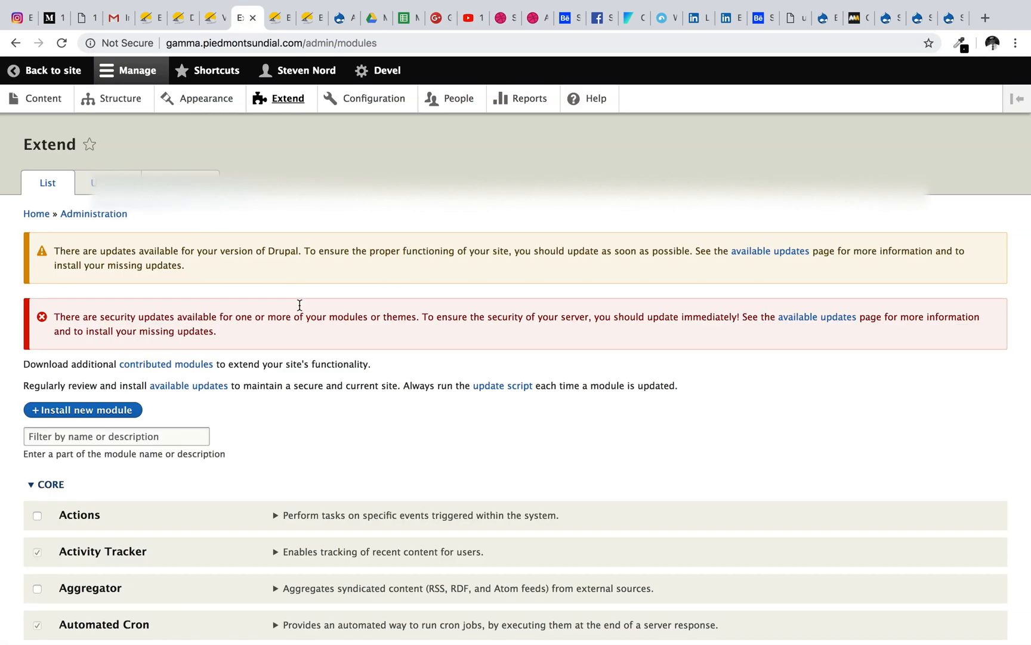
pyautogui.click(209, 22)
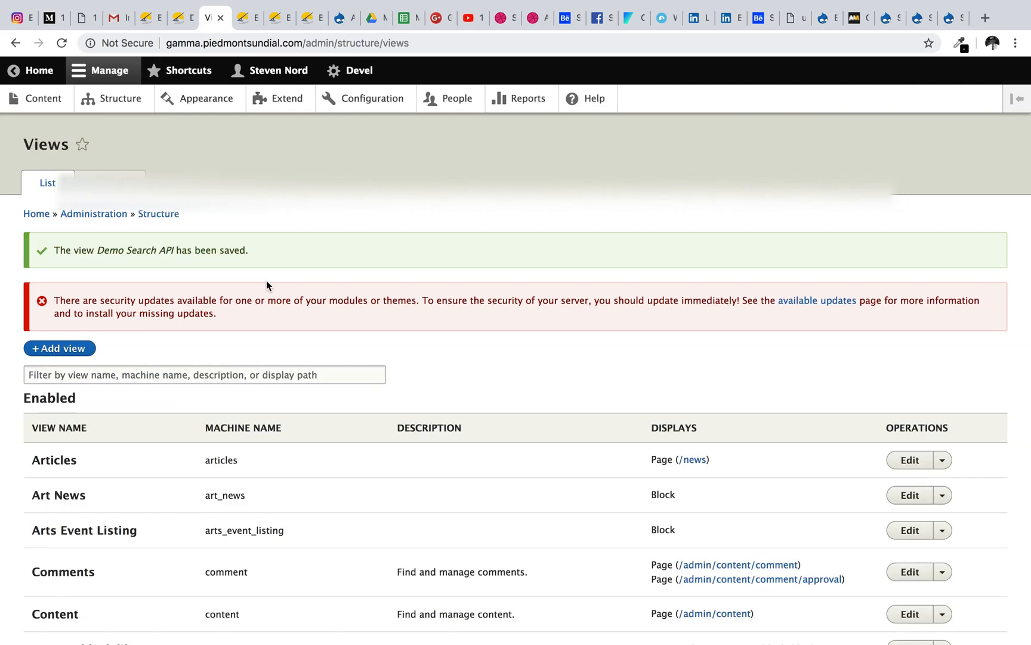
pyautogui.click(180, 24)
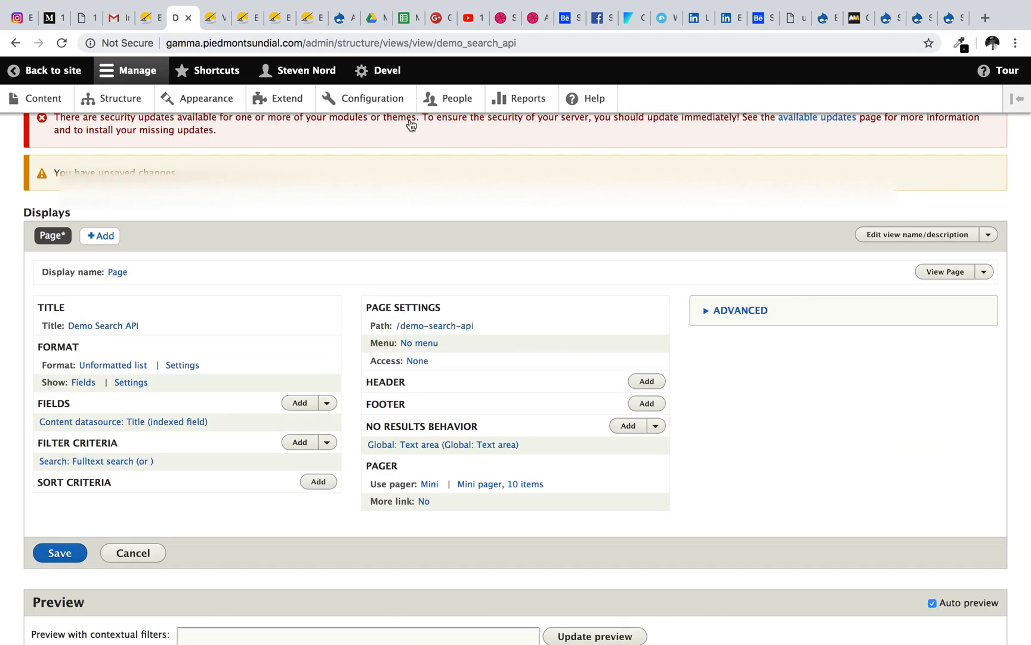
pyautogui.click(373, 71)
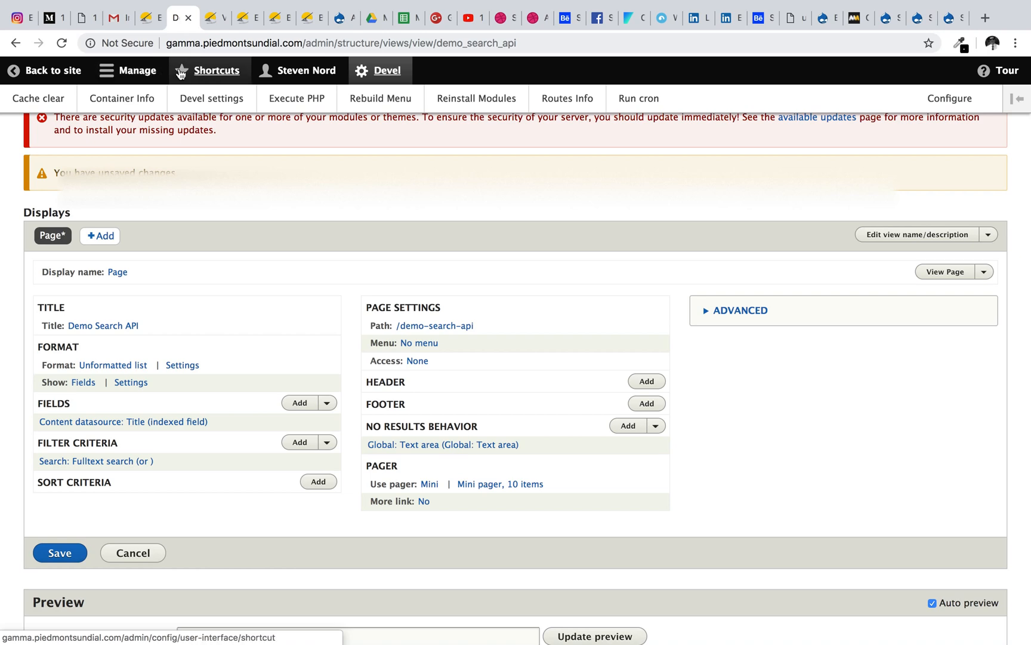
pyautogui.click(138, 71)
pyautogui.click(361, 105)
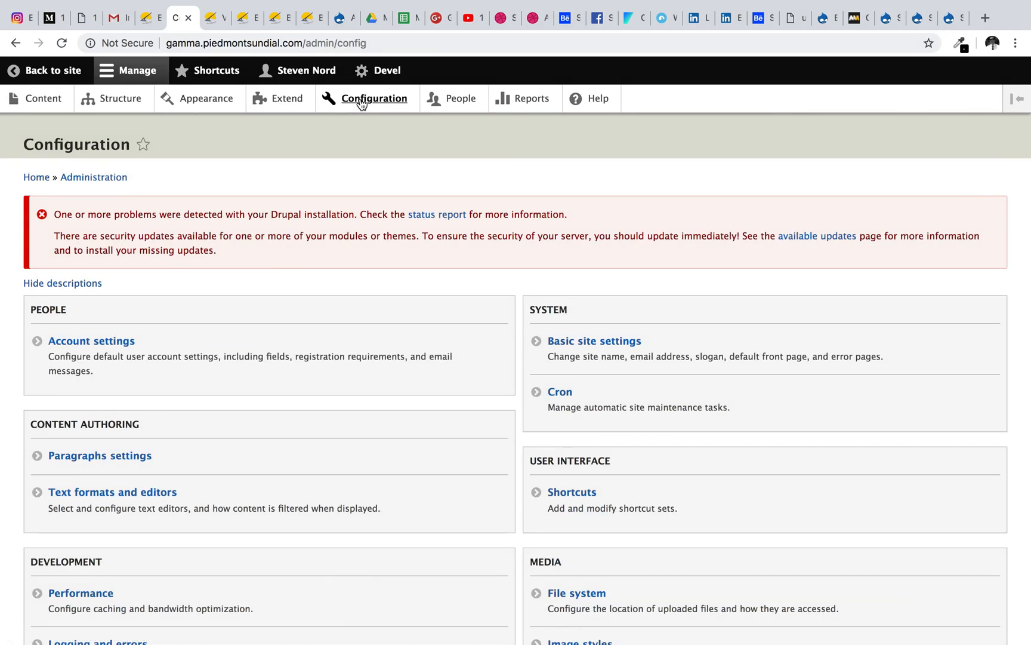
pyautogui.scroll(-10, 362, 104)
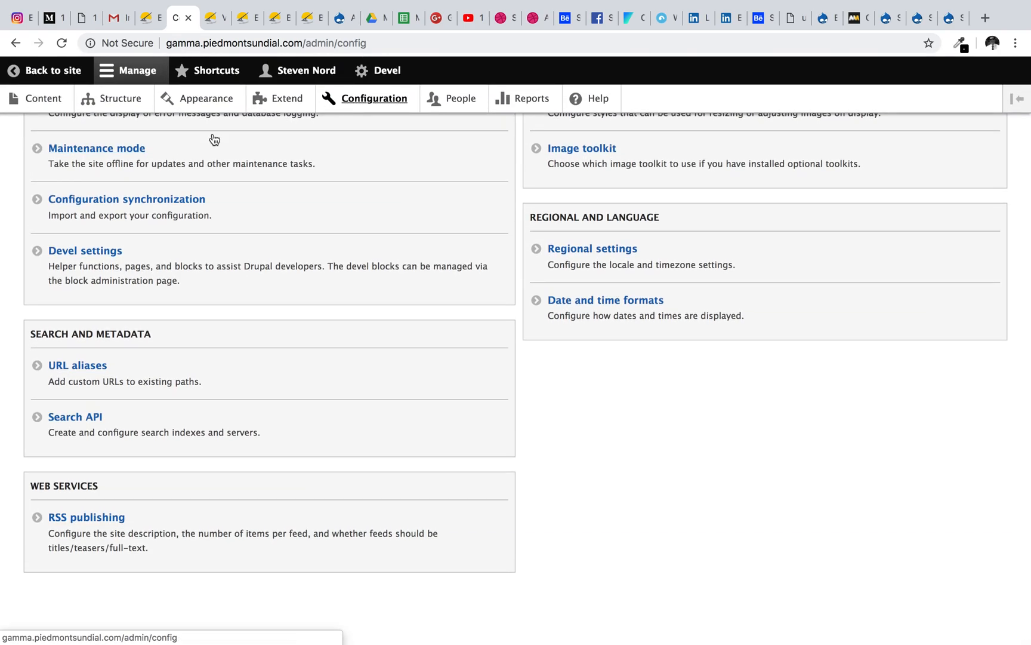
pyautogui.click(95, 418)
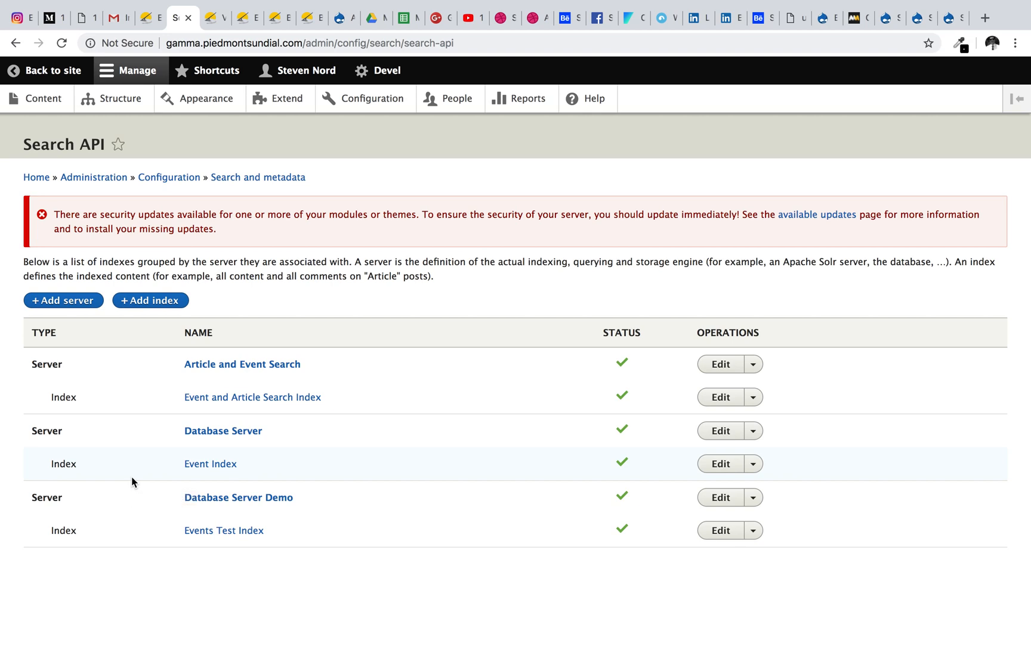
# Add an enabled search server named DB Demo with the Database backend, matching whole words only, and save it.
pyautogui.click(60, 303)
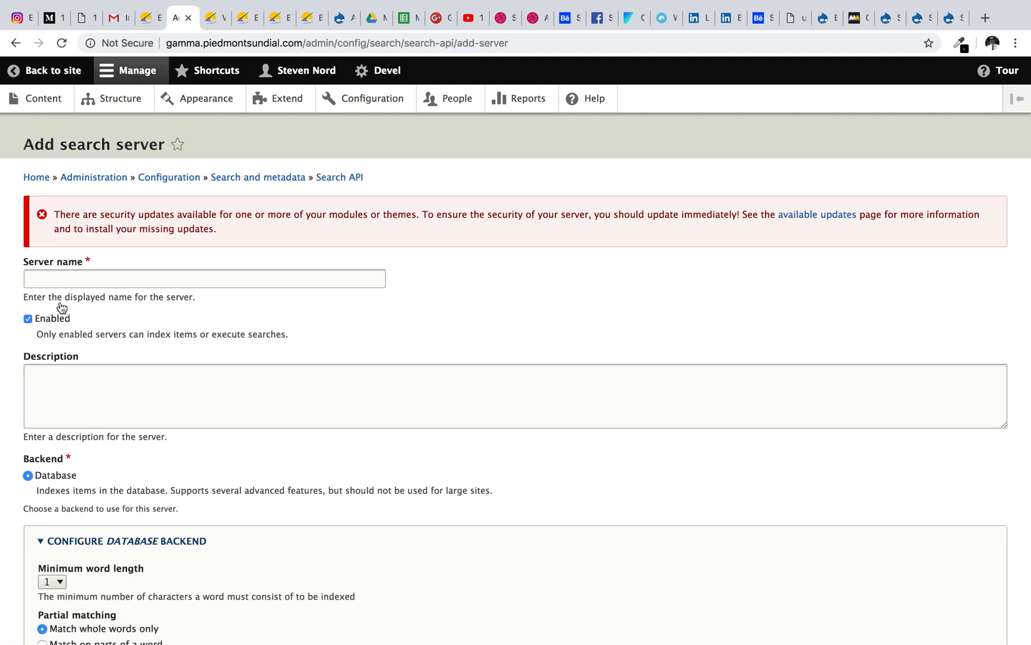
pyautogui.click(95, 273)
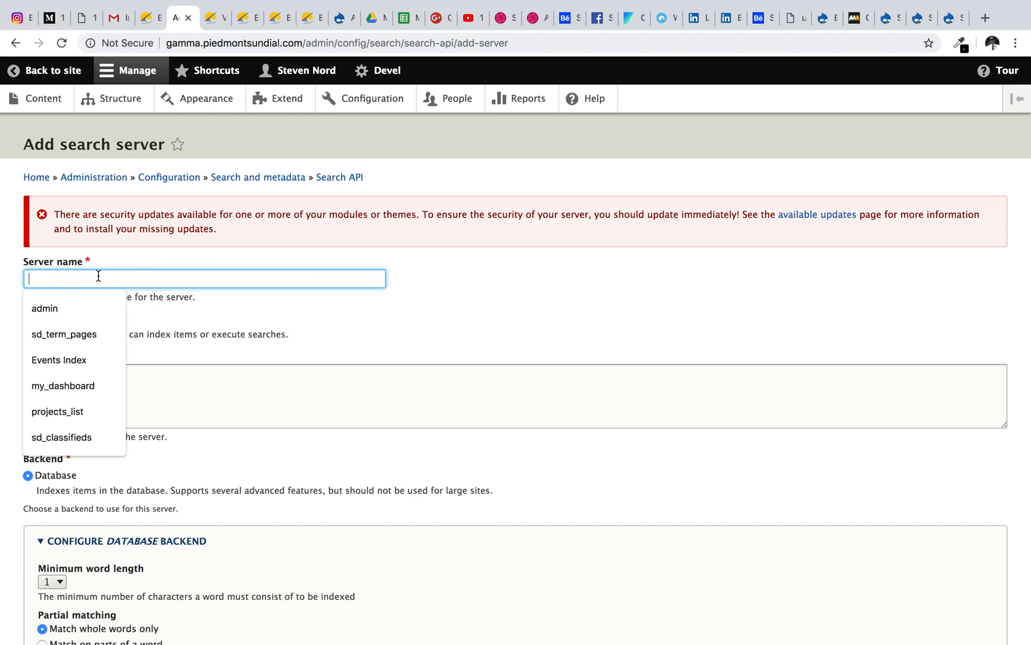
pyautogui.write('D')
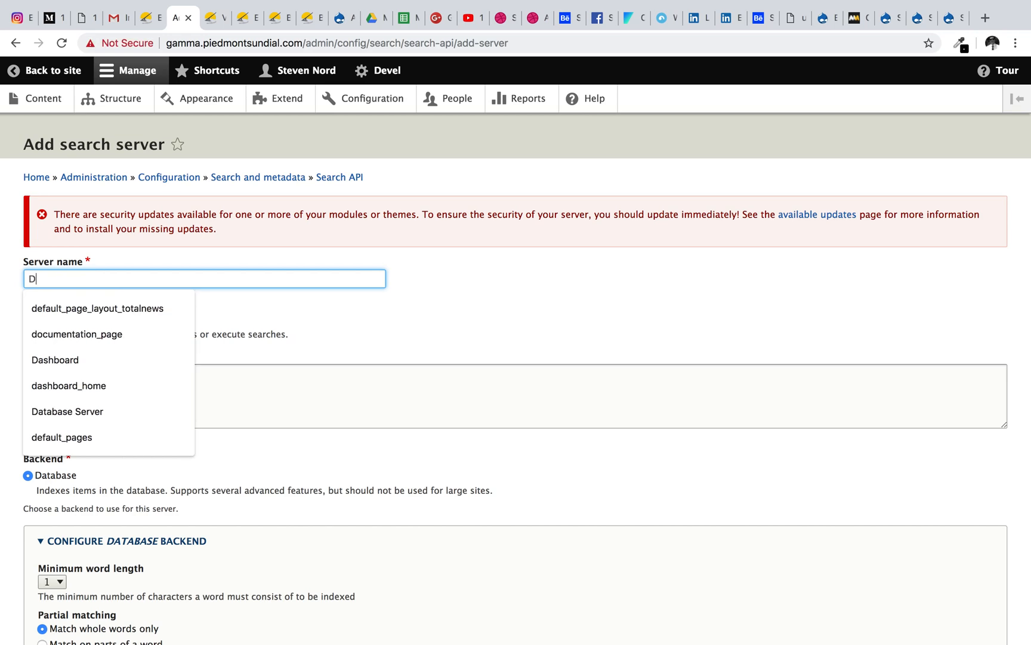
pyautogui.write('B Demo')
pyautogui.click(174, 307)
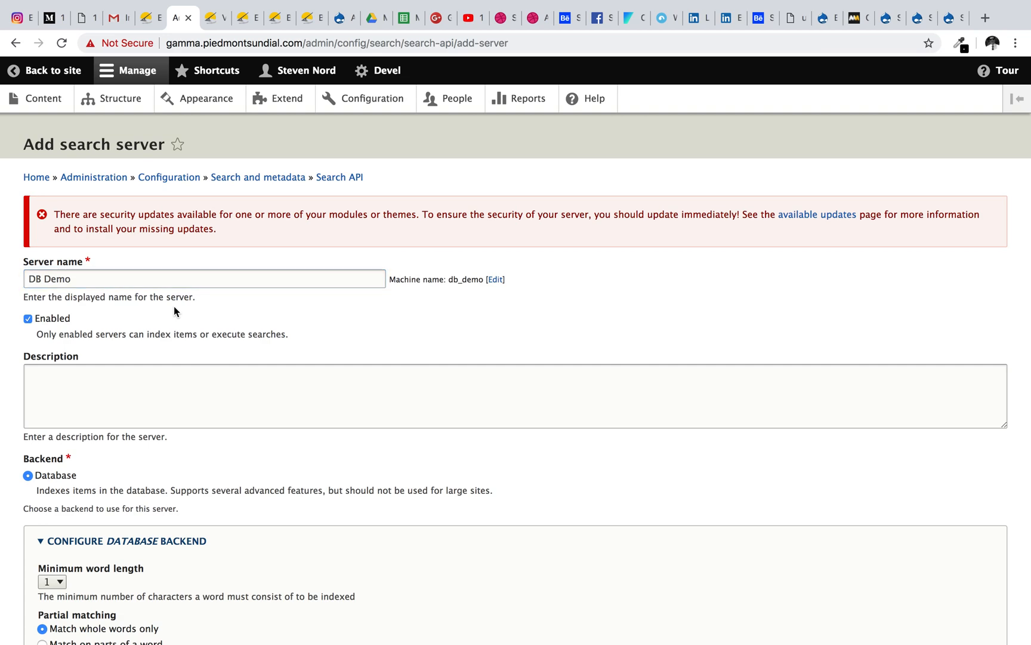
pyautogui.scroll(-2, 97, 454)
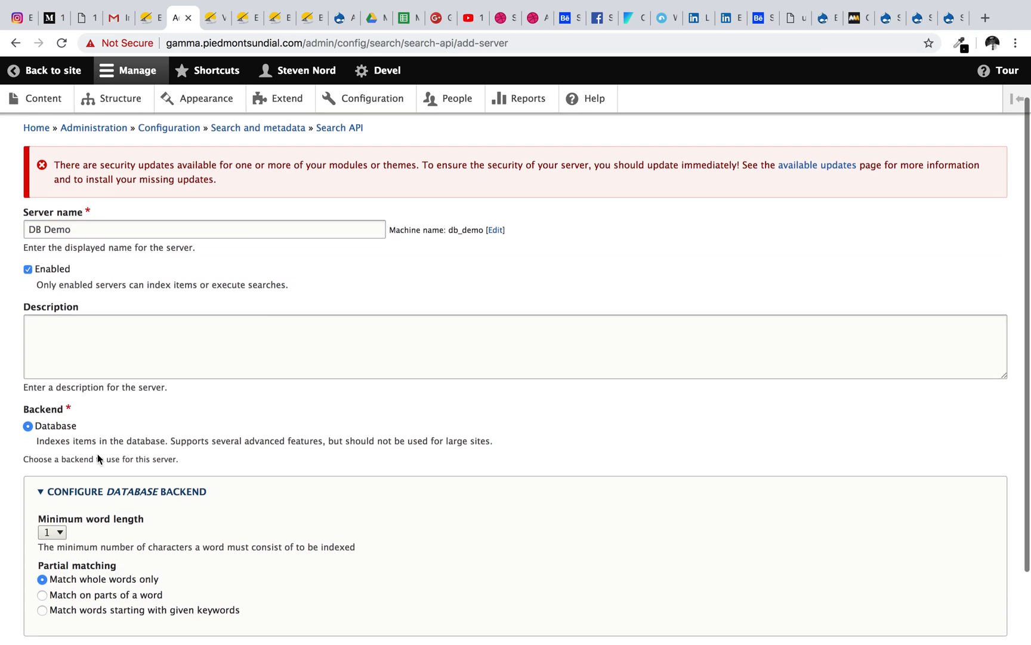
pyautogui.scroll(-2, 63, 419)
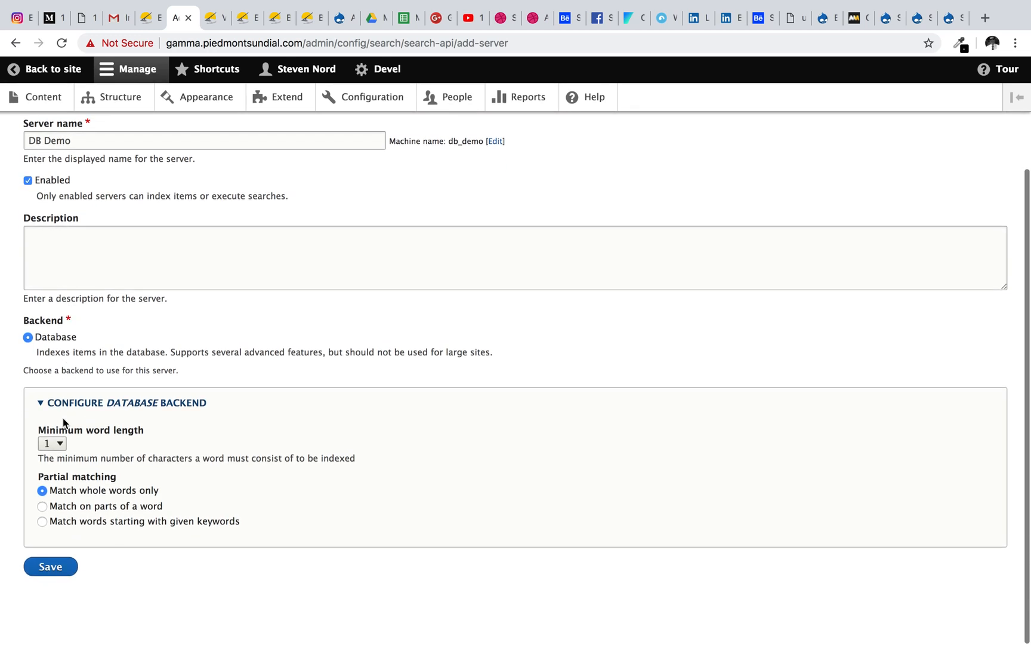
pyautogui.scroll(-1, 106, 437)
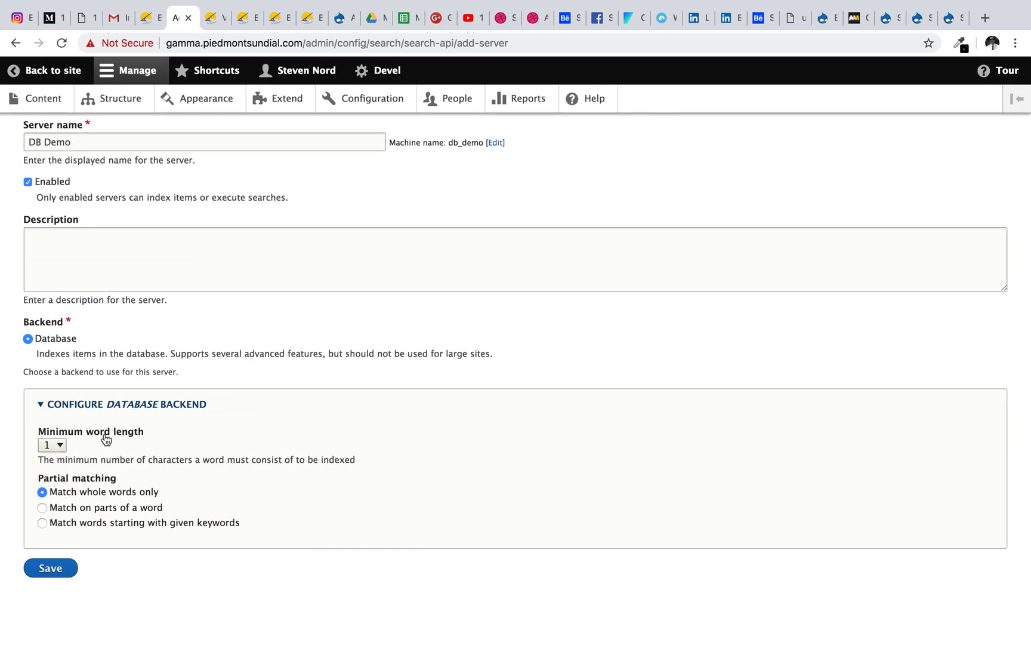
pyautogui.click(52, 567)
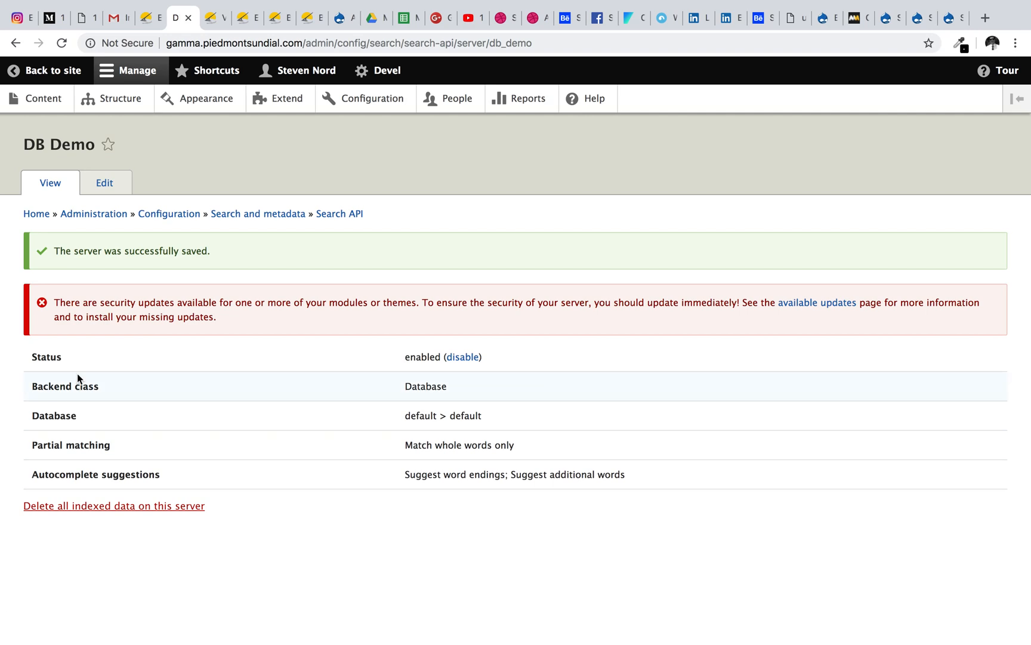
# Start a new search index named Event Demo with Content as its data source.
pyautogui.click(346, 215)
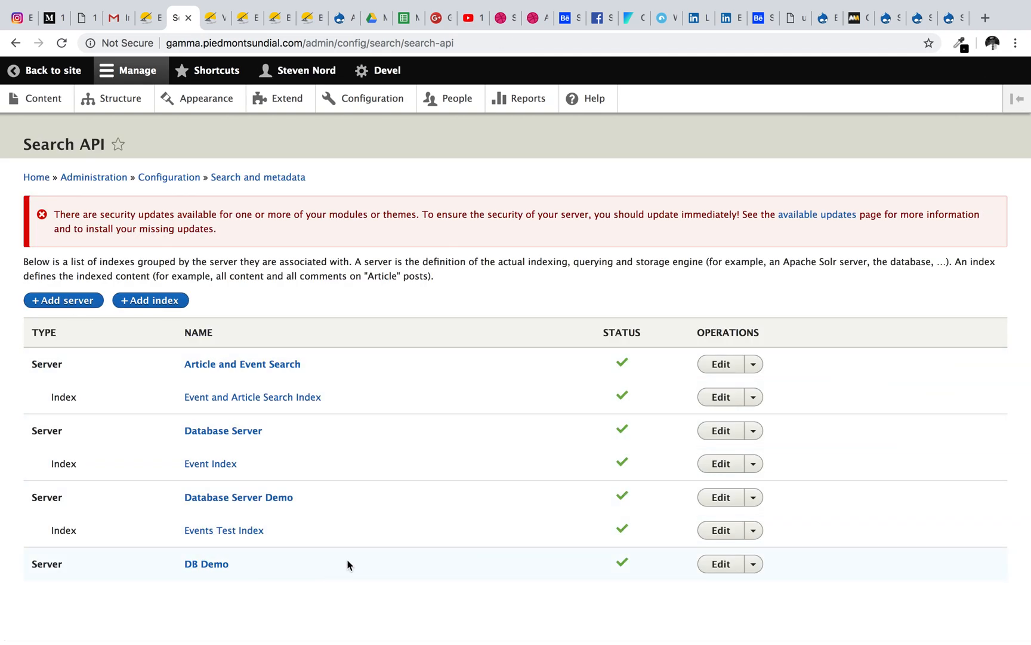
pyautogui.click(159, 300)
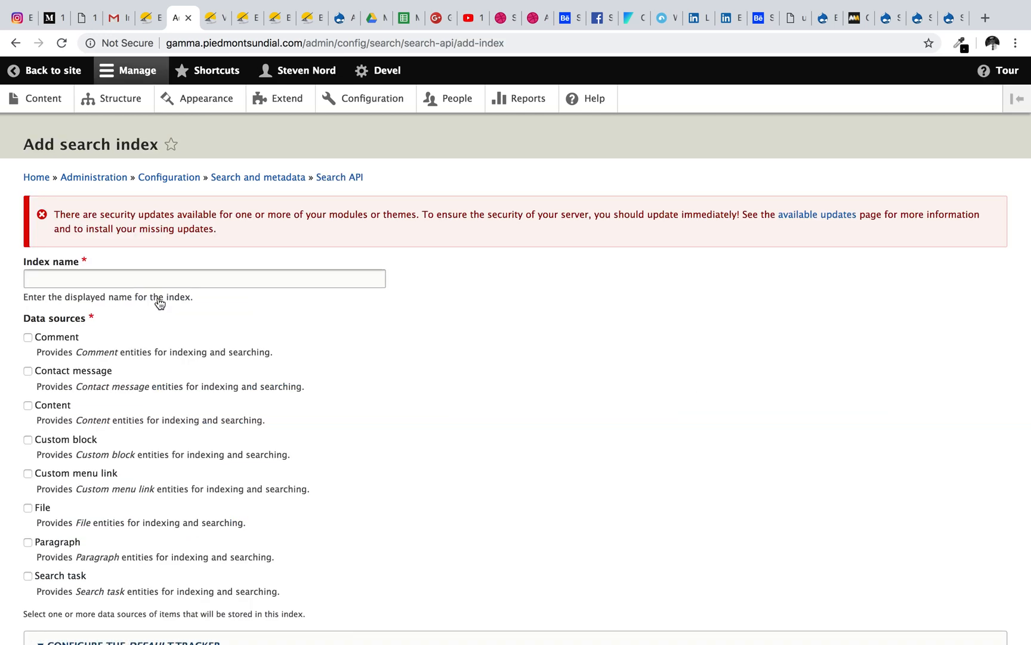
pyautogui.click(161, 278)
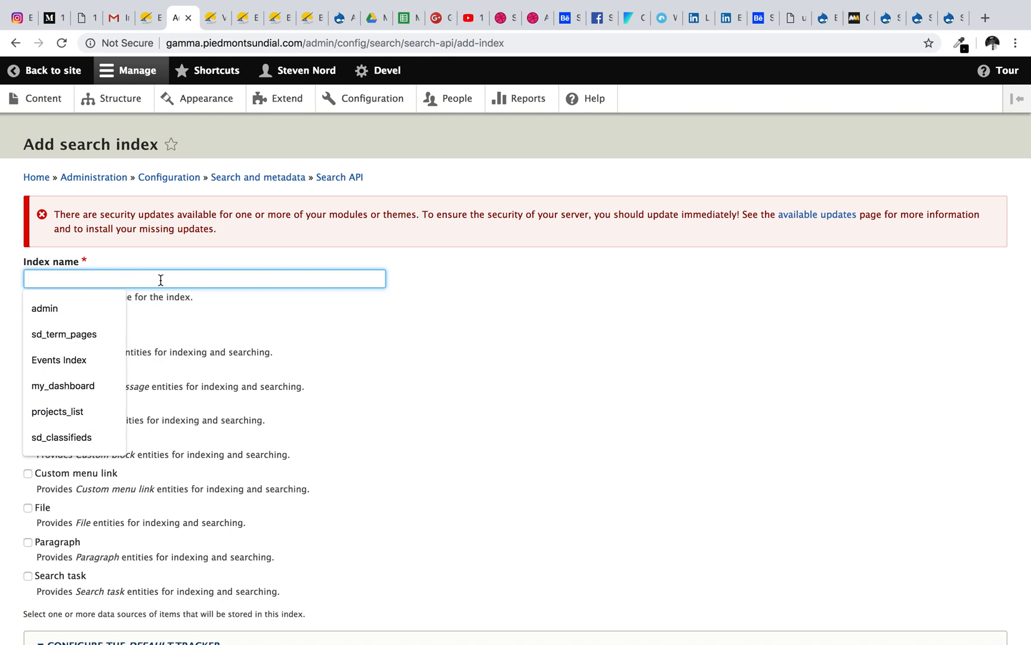
pyautogui.write('Ev')
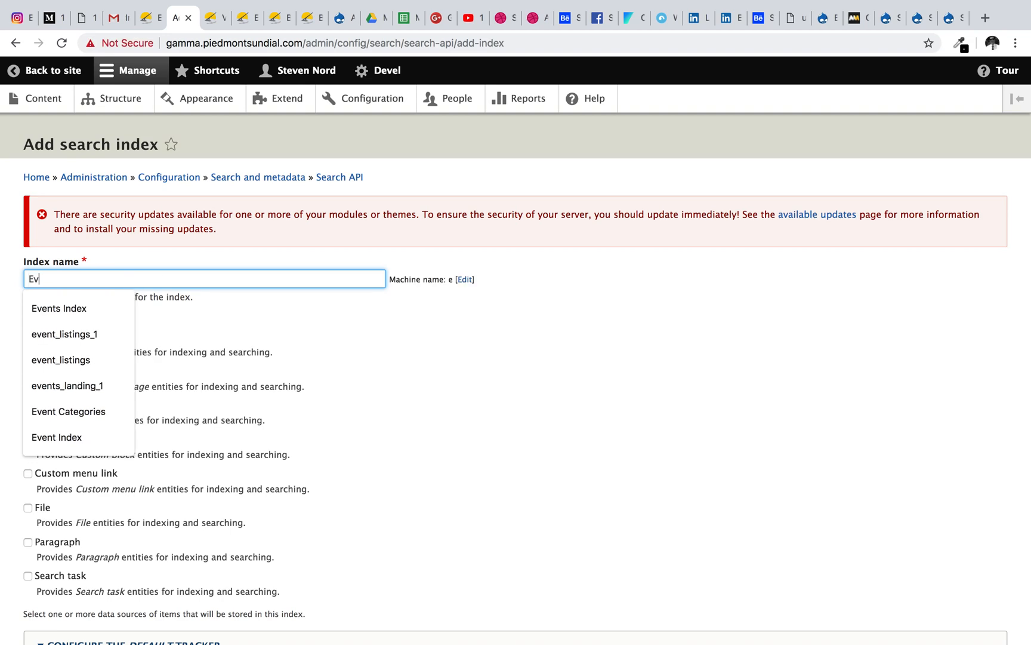
pyautogui.write('ent ')
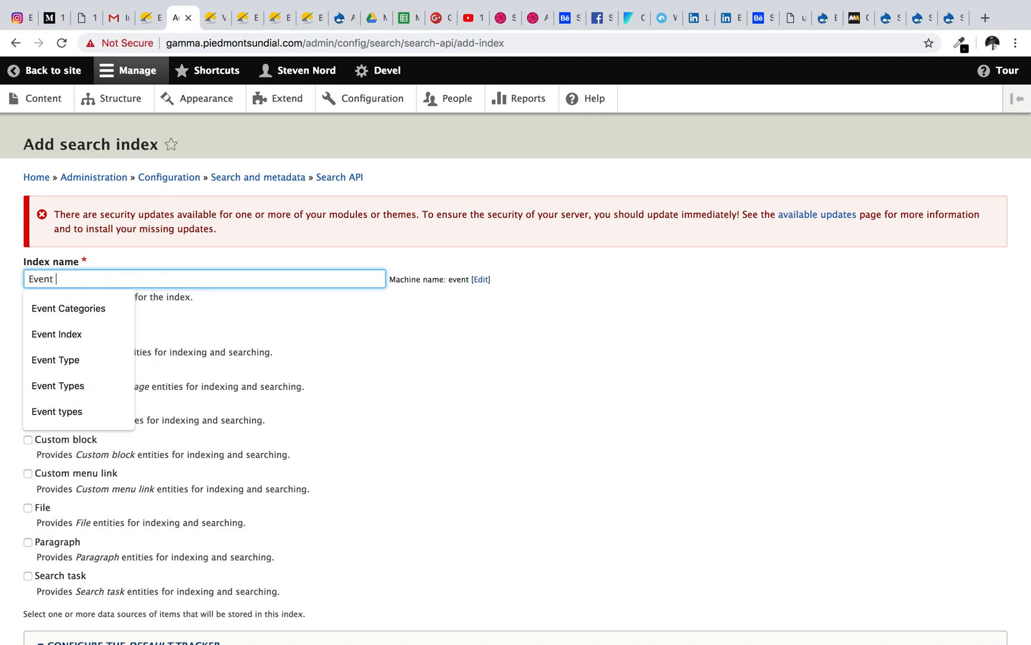
pyautogui.write('Demo')
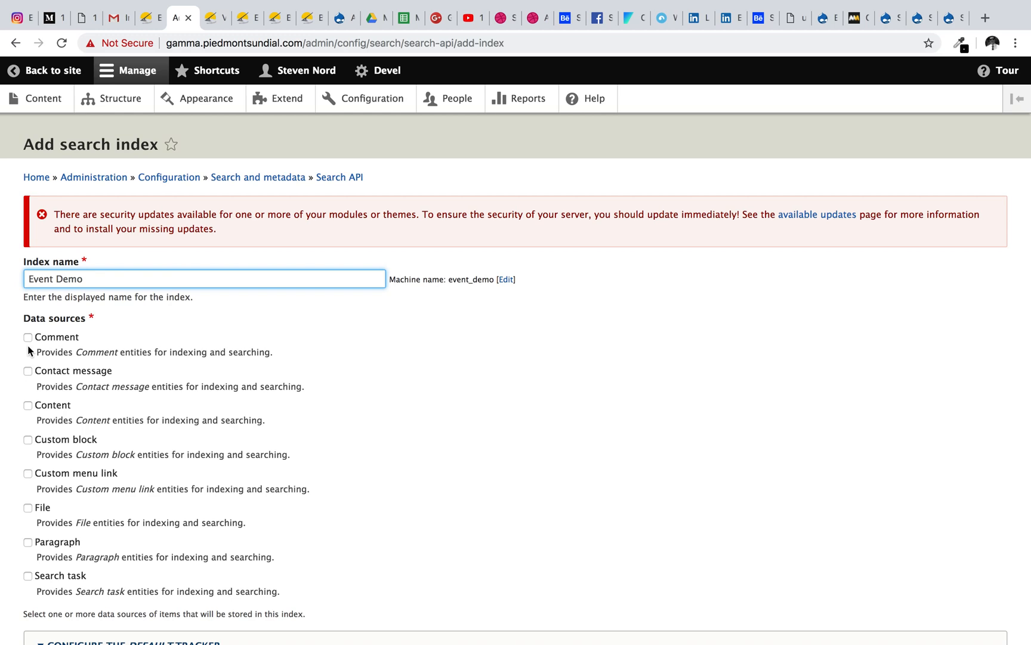
pyautogui.click(27, 405)
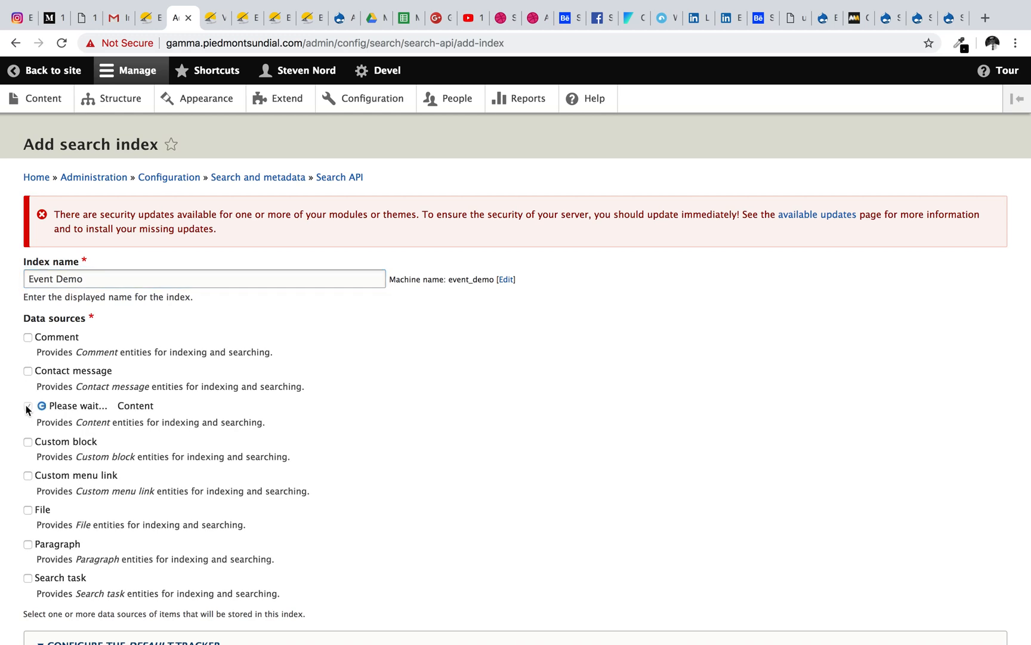
# Restrict the Content datasource to index only the selected bundles, with Events as the selected bundle.
pyautogui.scroll(-3, 26, 404)
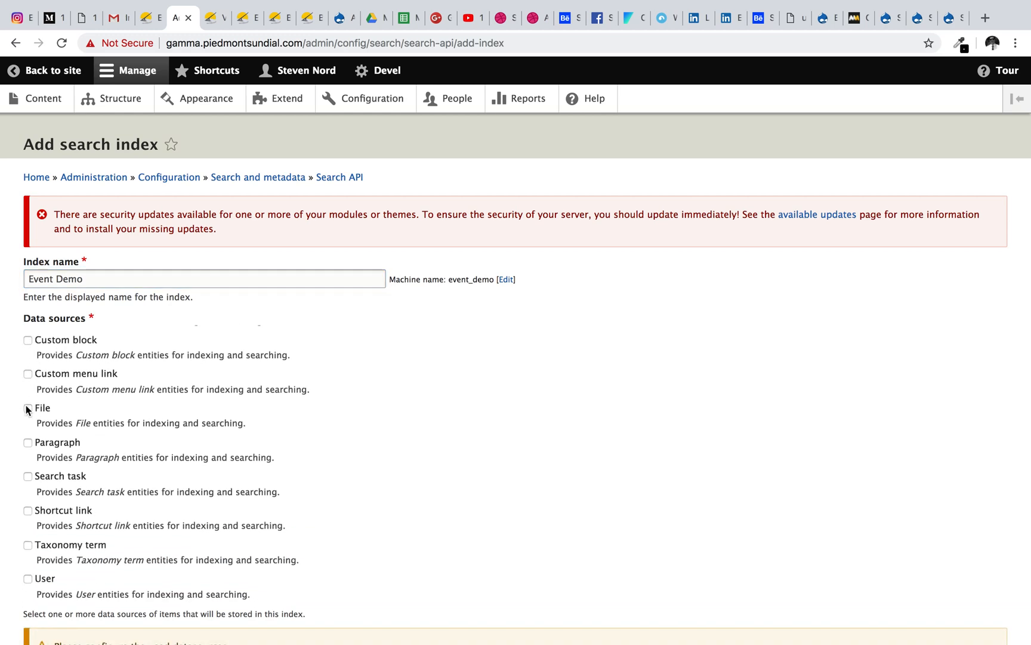
pyautogui.scroll(-5, 26, 405)
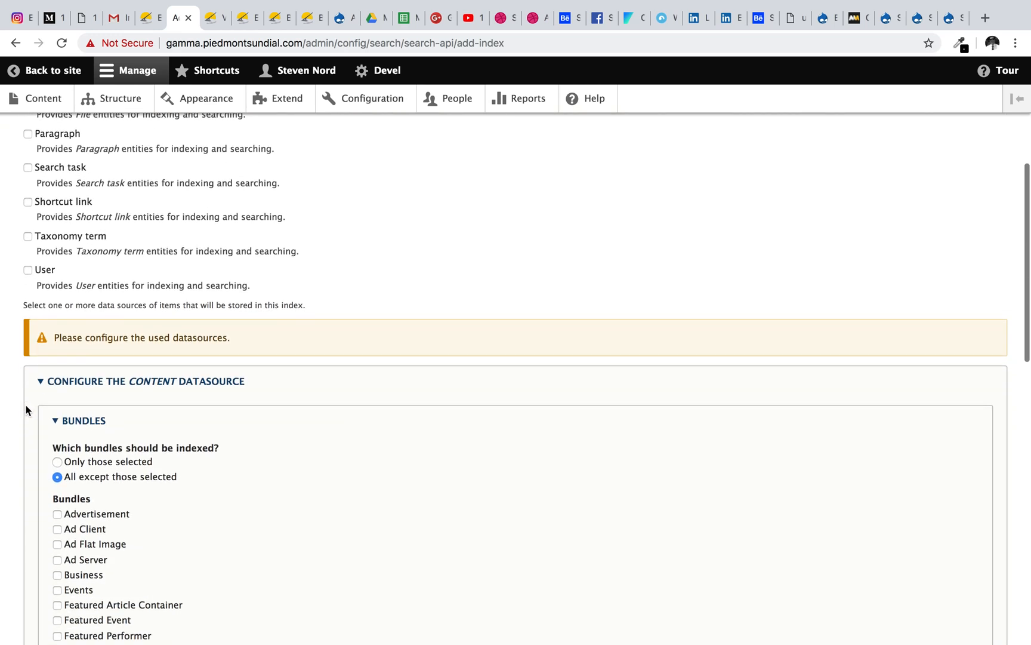
pyautogui.scroll(-2, 25, 404)
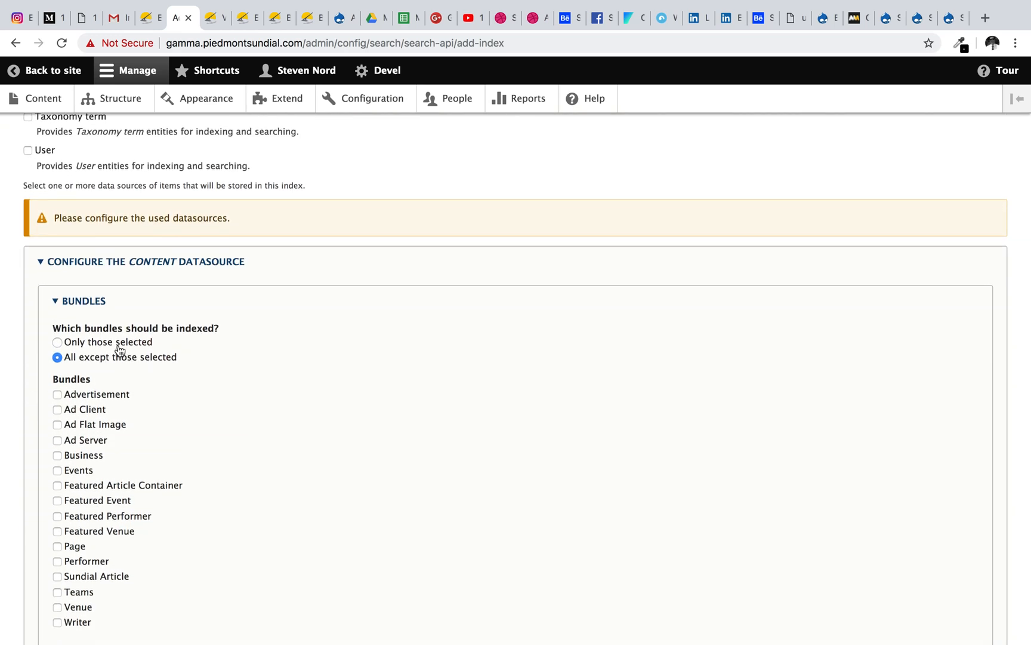
pyautogui.click(57, 344)
pyautogui.scroll(-1, 58, 347)
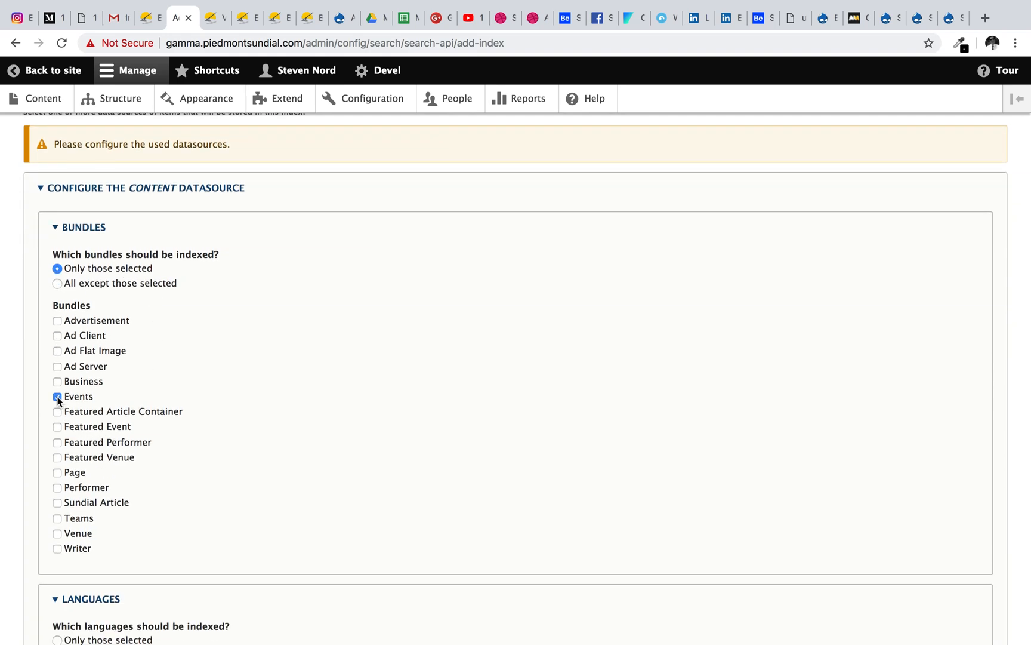
# Assign the DB Demo server to the new search index.
pyautogui.scroll(-4, 58, 400)
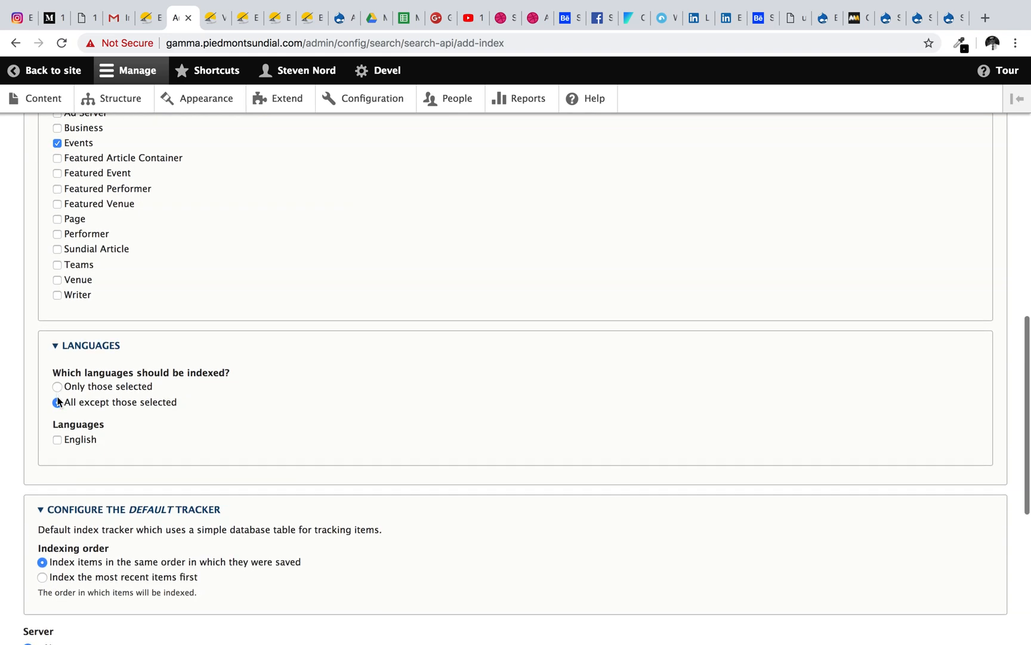
pyautogui.scroll(-1, 58, 402)
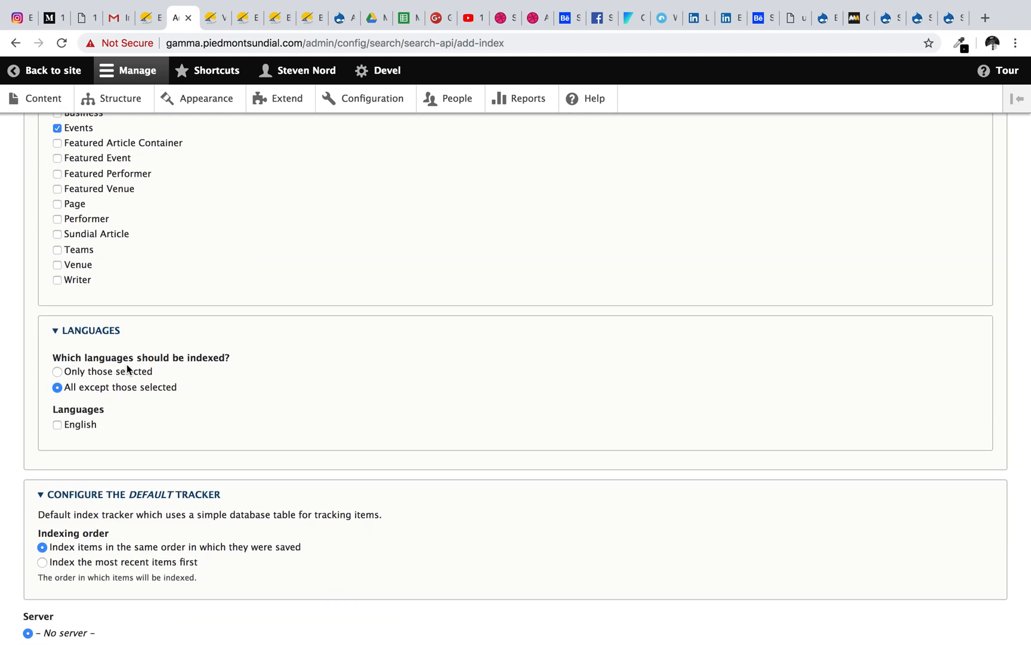
pyautogui.scroll(-2, 126, 369)
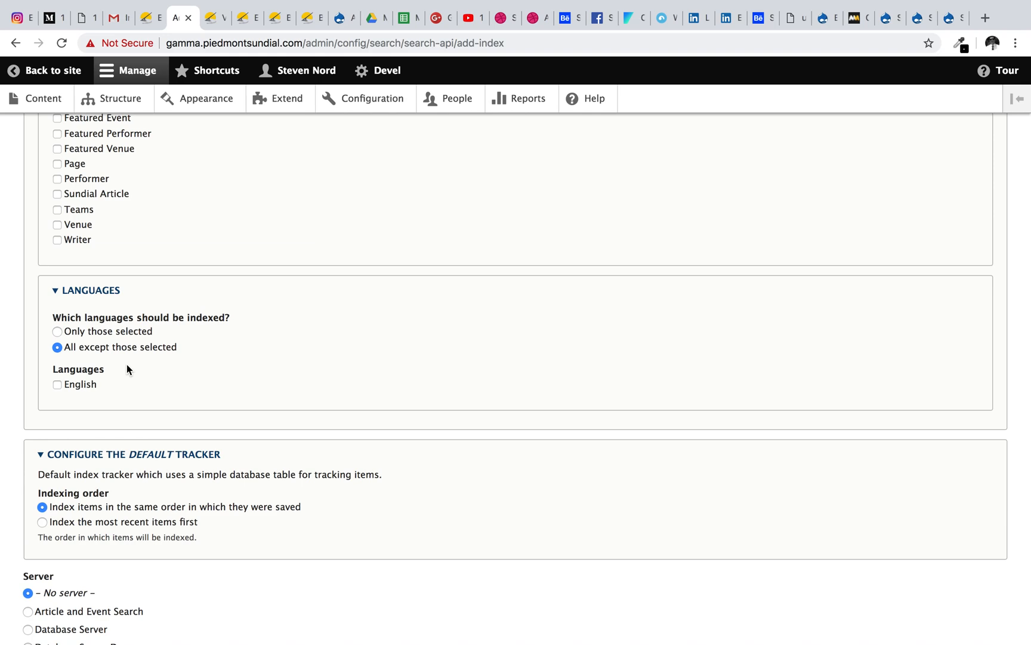
pyautogui.scroll(-3, 126, 368)
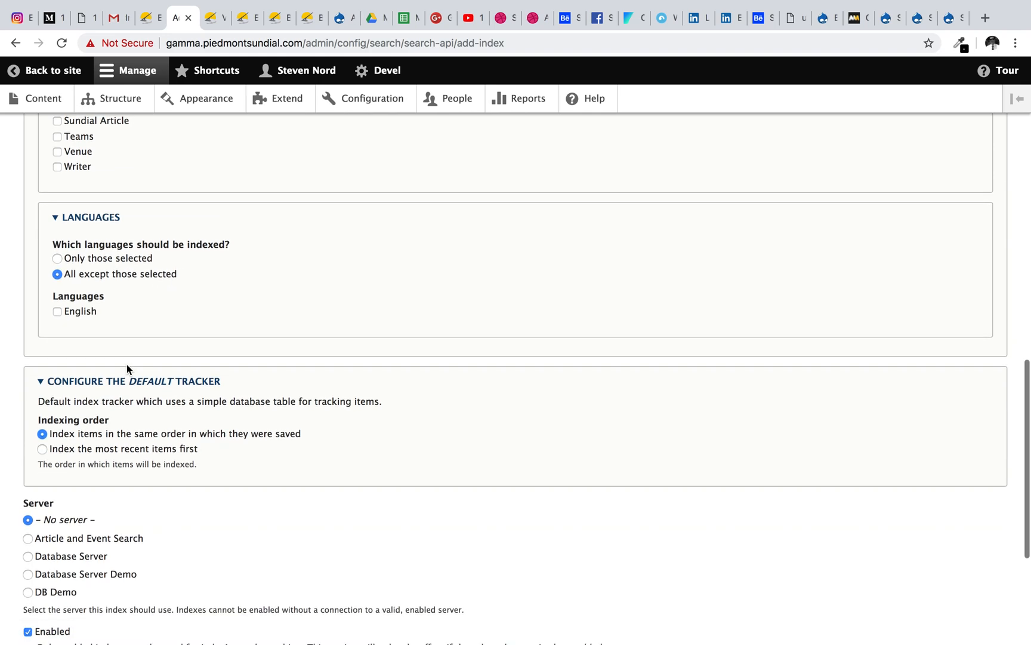
pyautogui.scroll(-3, 127, 369)
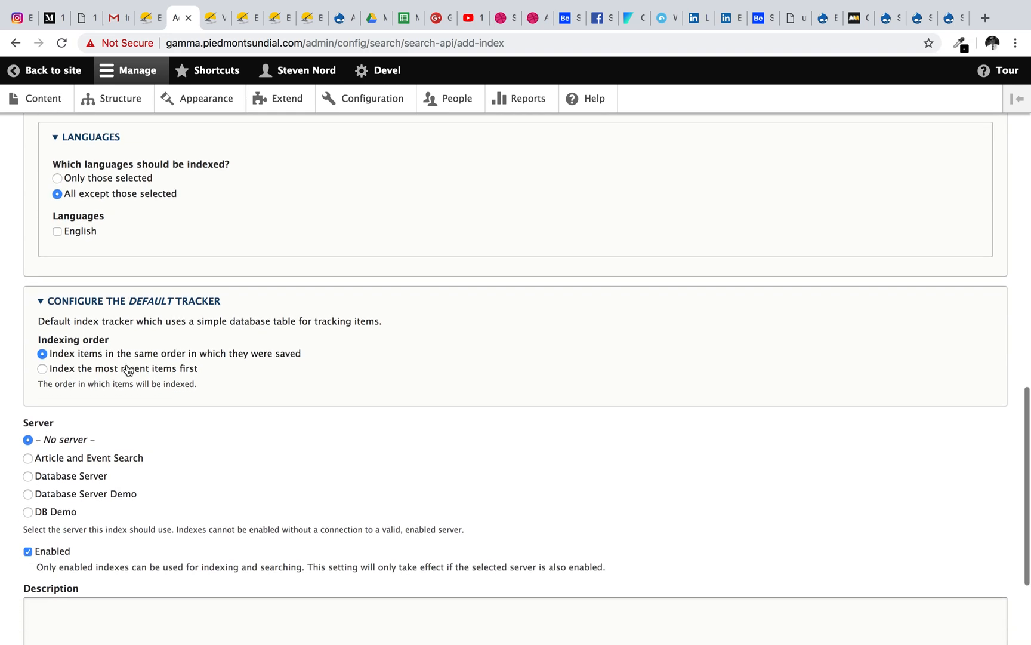
pyautogui.scroll(-2, 128, 370)
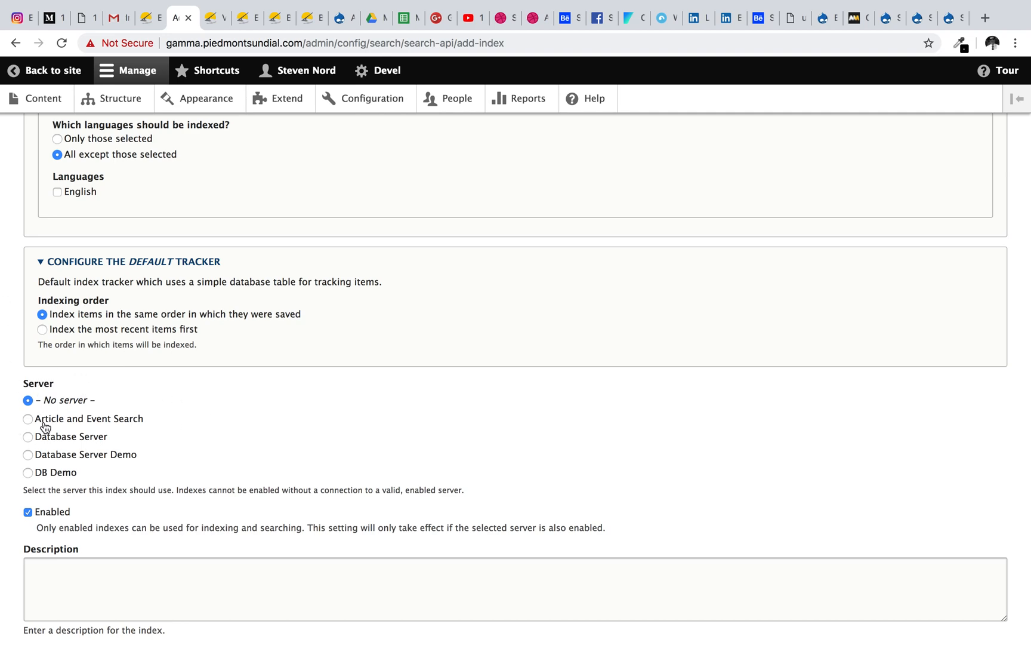
pyautogui.click(28, 472)
# Expand the index options for review, then save the index and proceed to adding fields.
pyautogui.scroll(-3, 29, 472)
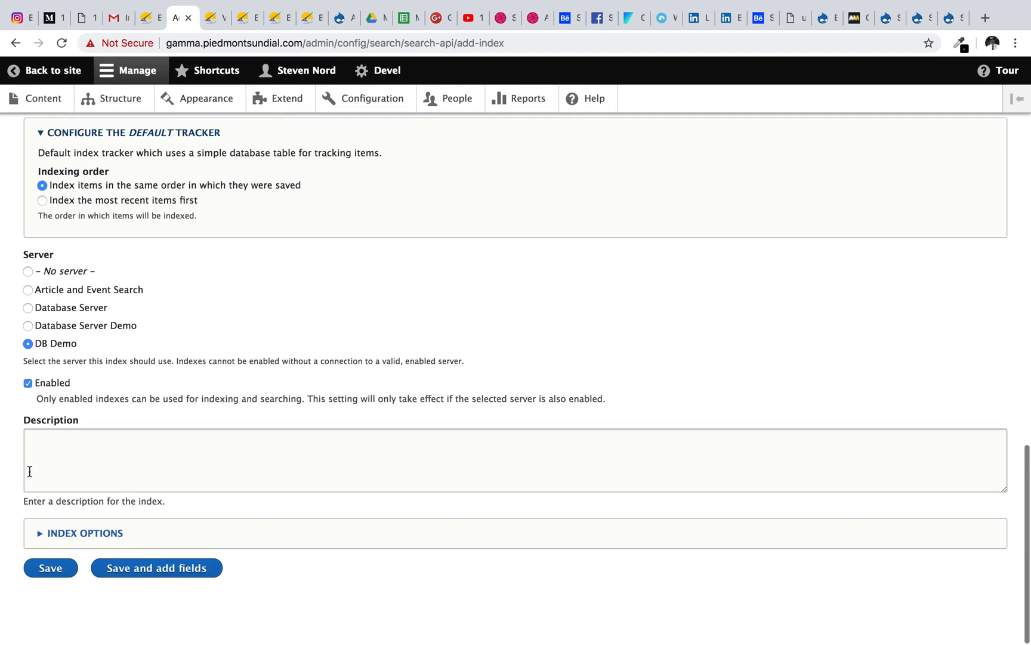
pyautogui.click(99, 535)
pyautogui.scroll(-2, 100, 539)
pyautogui.scroll(-1, 99, 539)
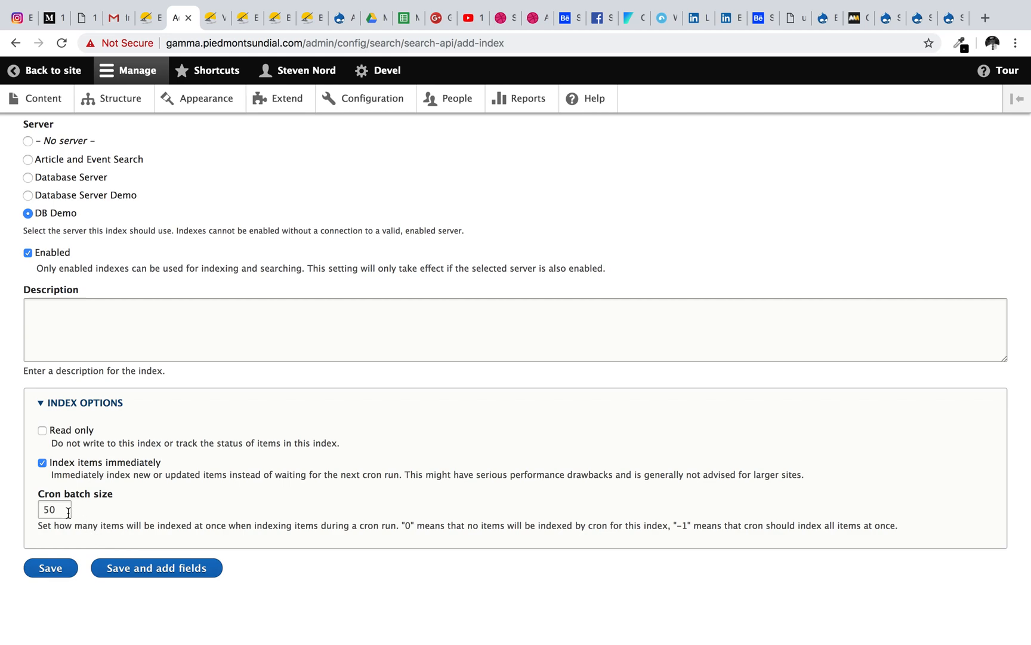
pyautogui.click(141, 568)
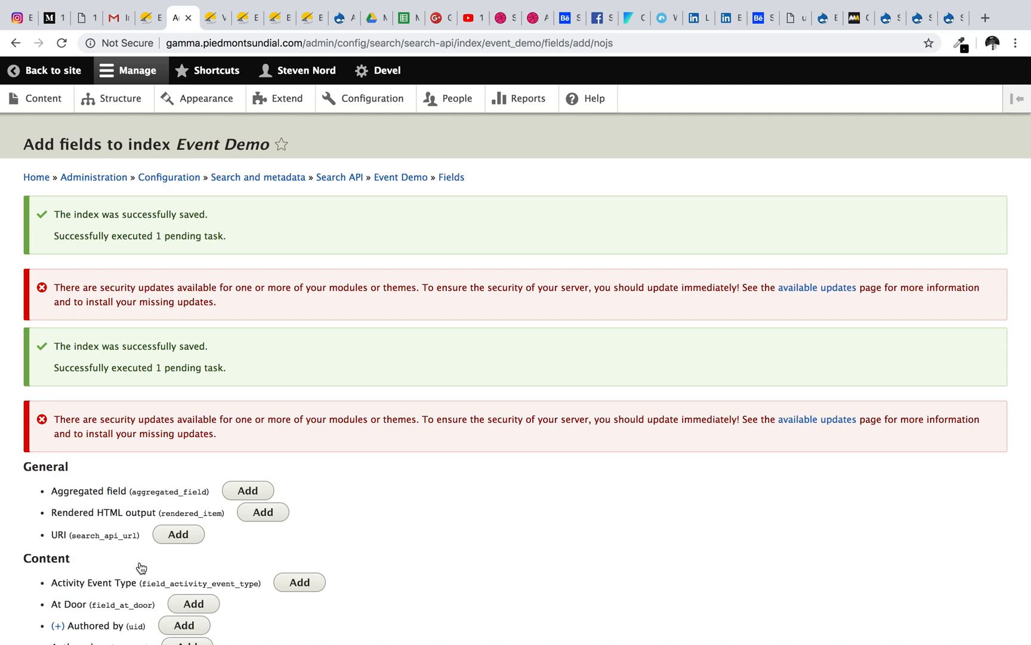
# Add the Content field Title to the Event Demo index and finish adding fields.
pyautogui.scroll(-6, 141, 567)
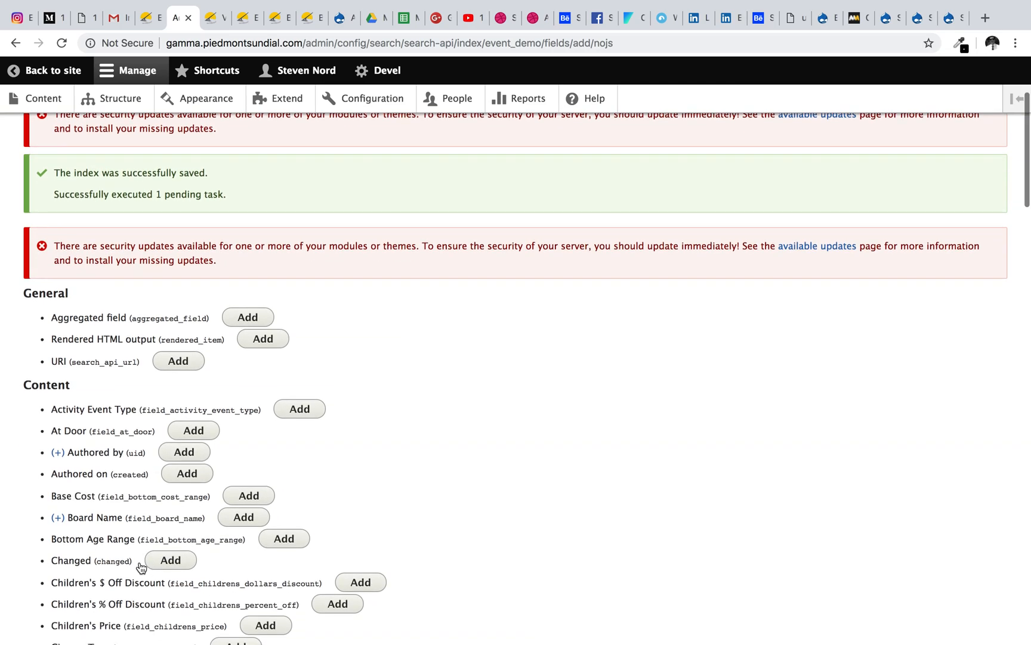
pyautogui.scroll(-20, 141, 567)
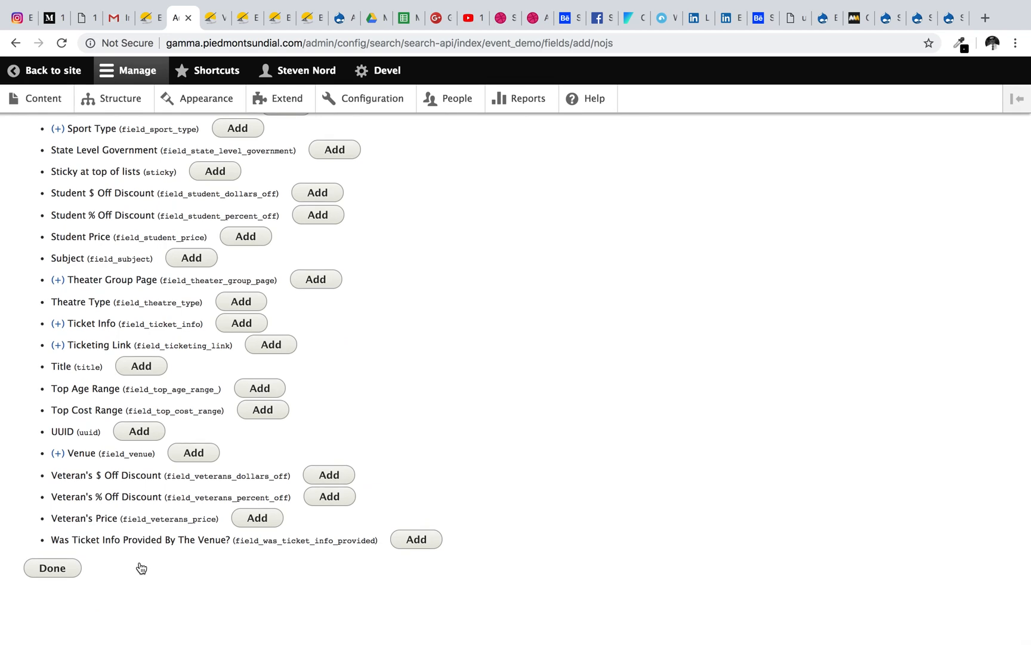
pyautogui.click(135, 367)
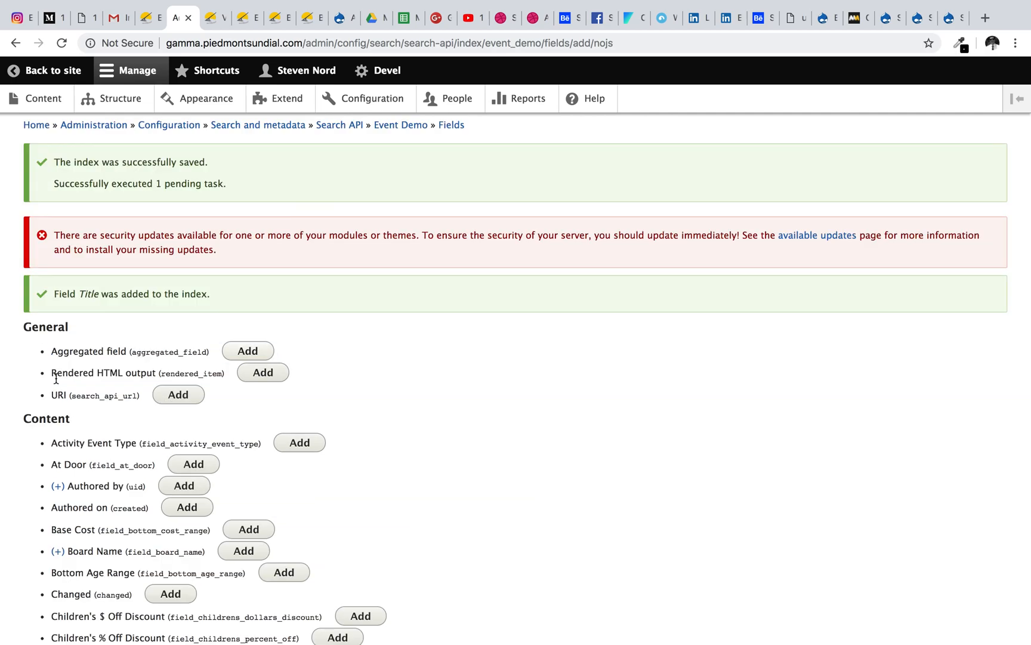
pyautogui.scroll(-1, 166, 491)
pyautogui.scroll(-20, 167, 491)
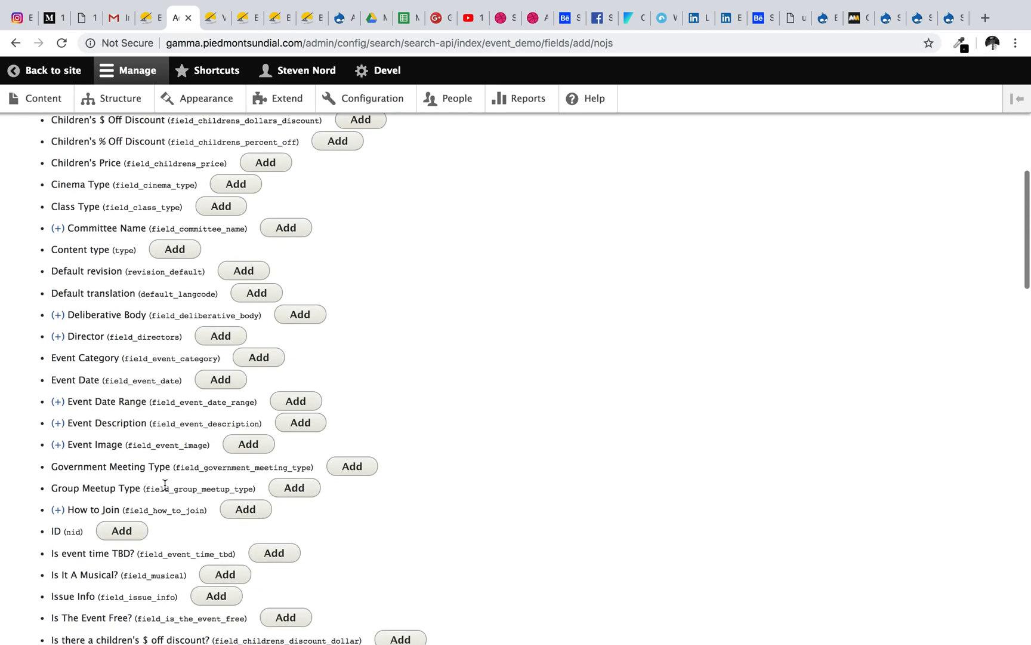
pyautogui.click(70, 574)
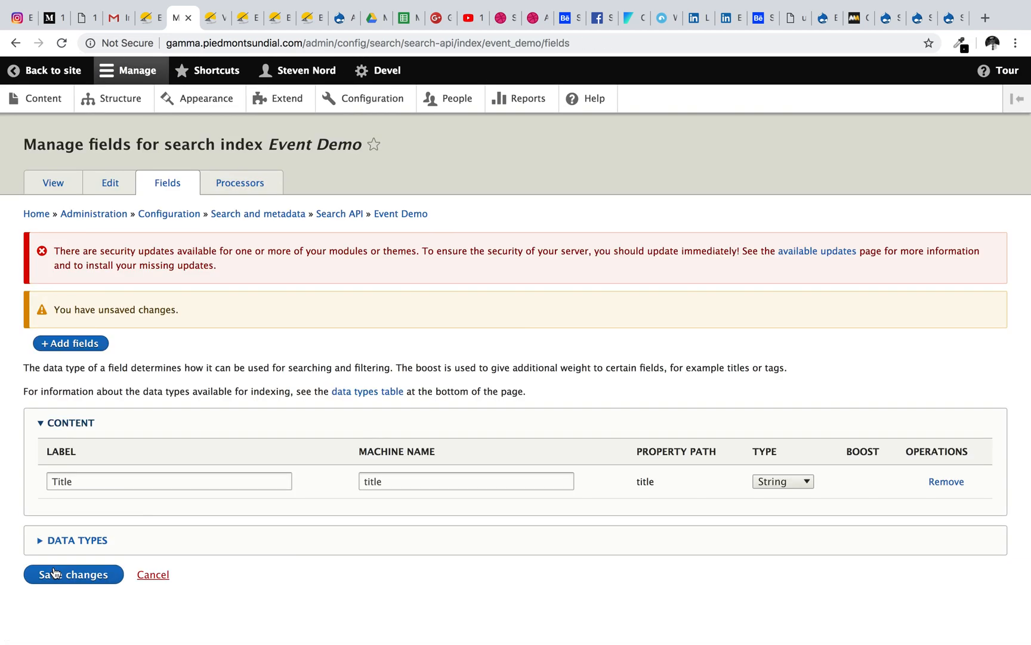
# Set the Title field's data type to Fulltext and save the field changes.
pyautogui.click(94, 542)
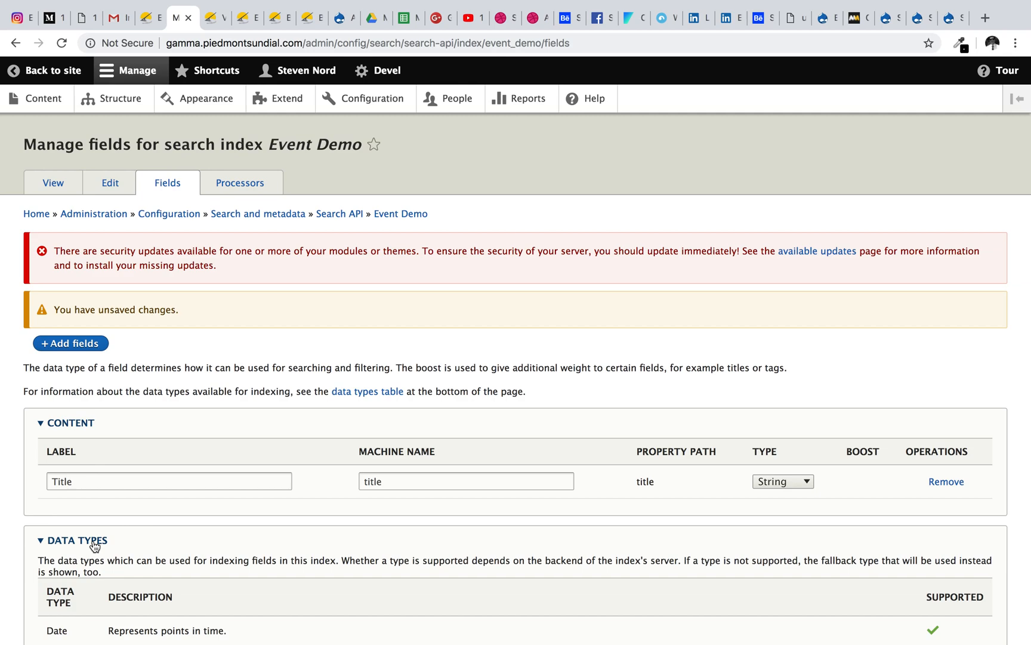
pyautogui.scroll(-5, 94, 545)
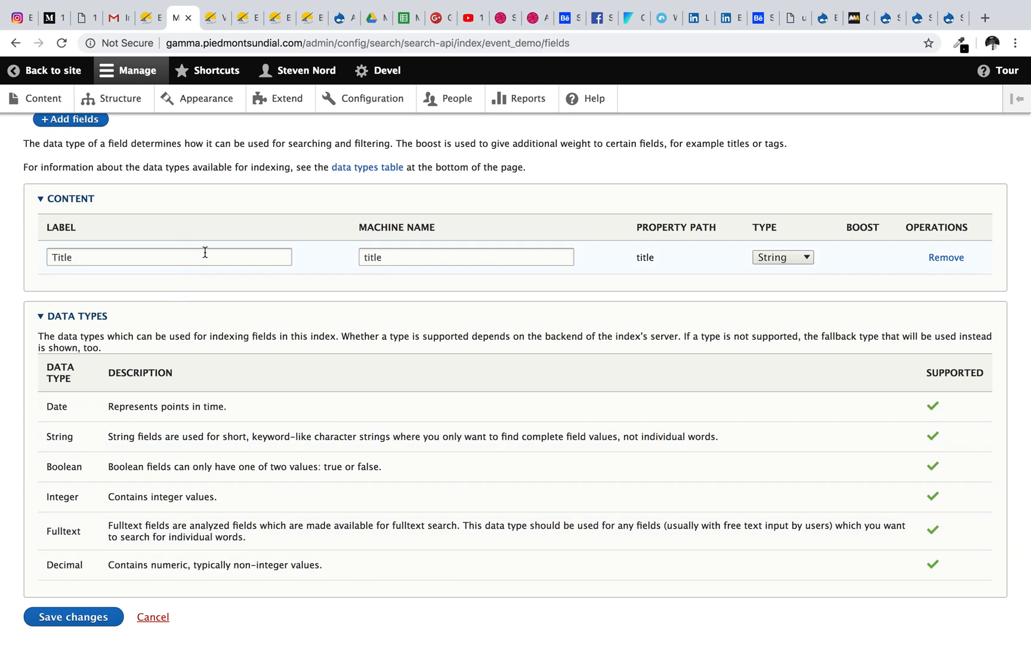
pyautogui.click(778, 258)
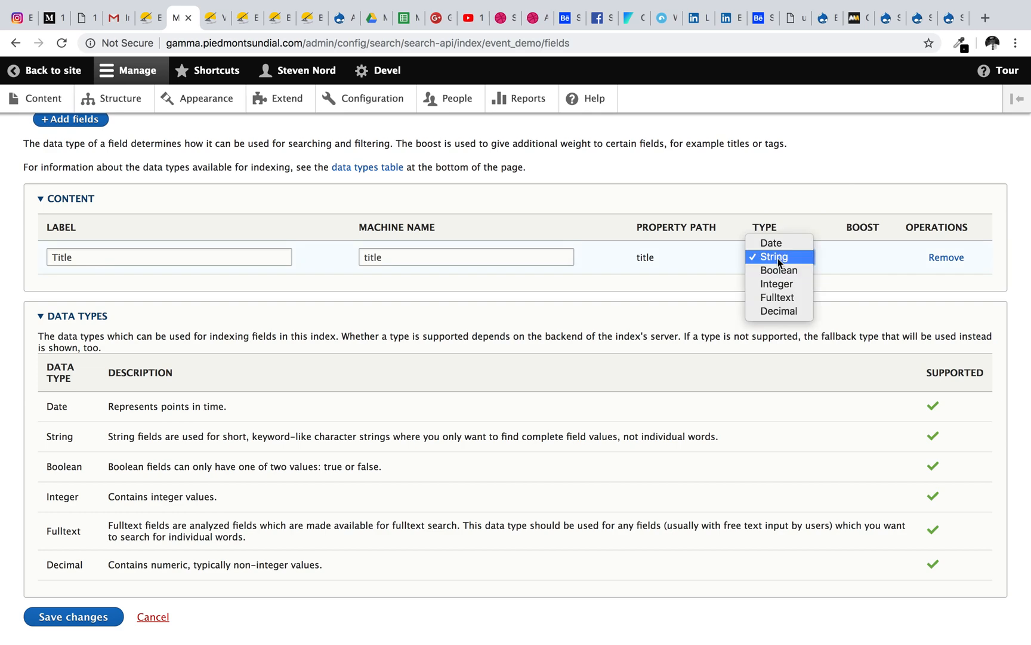
pyautogui.click(782, 299)
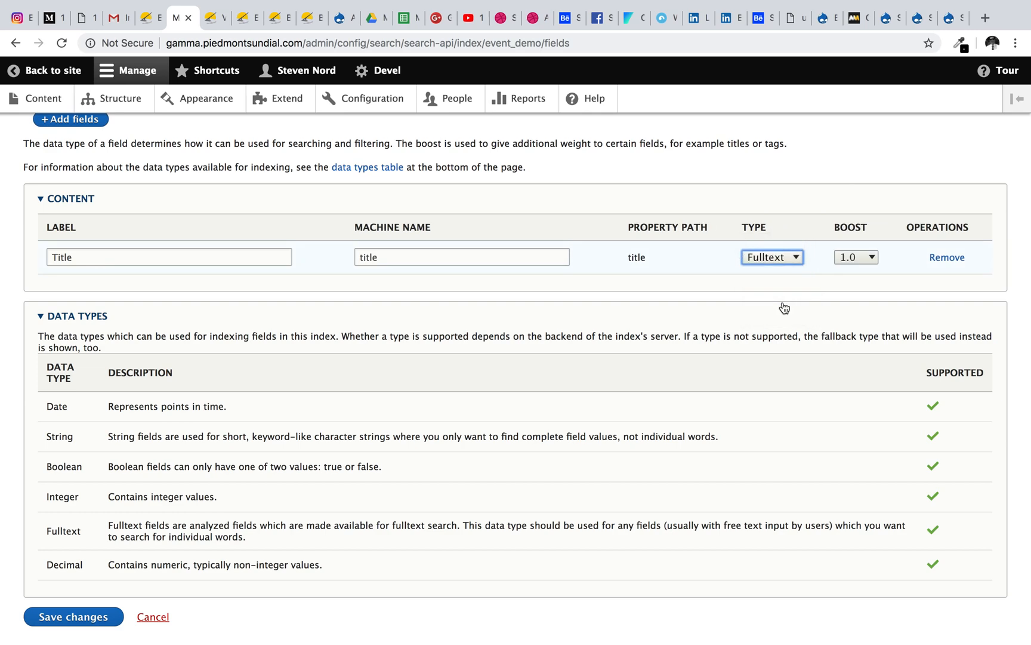
pyautogui.click(60, 619)
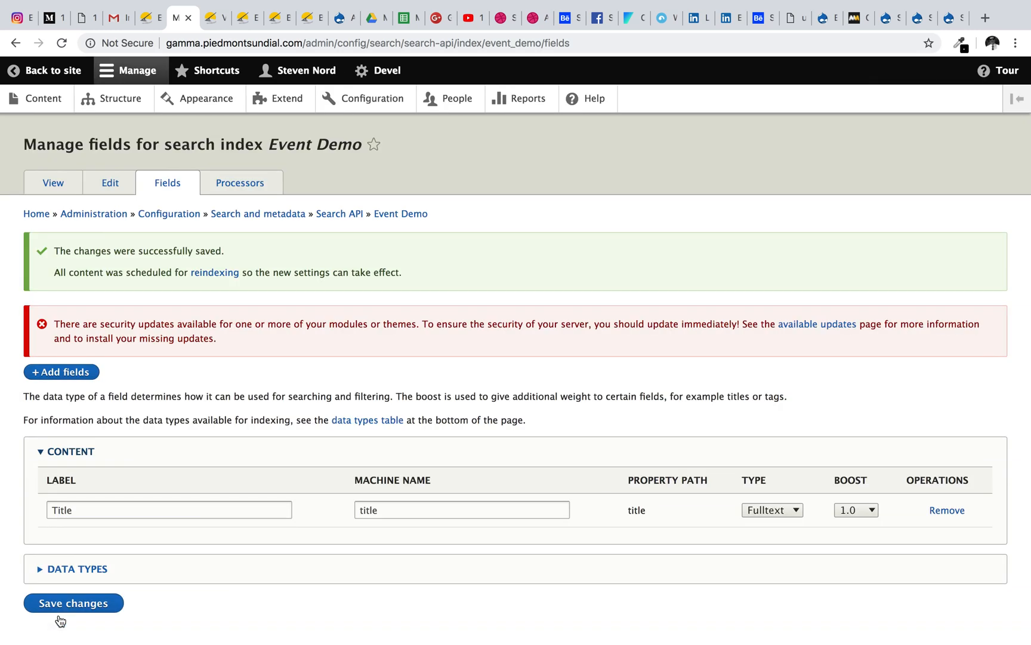
# Review the data types available for the index's fields.
pyautogui.click(46, 573)
pyautogui.scroll(-5, 81, 574)
pyautogui.click(73, 567)
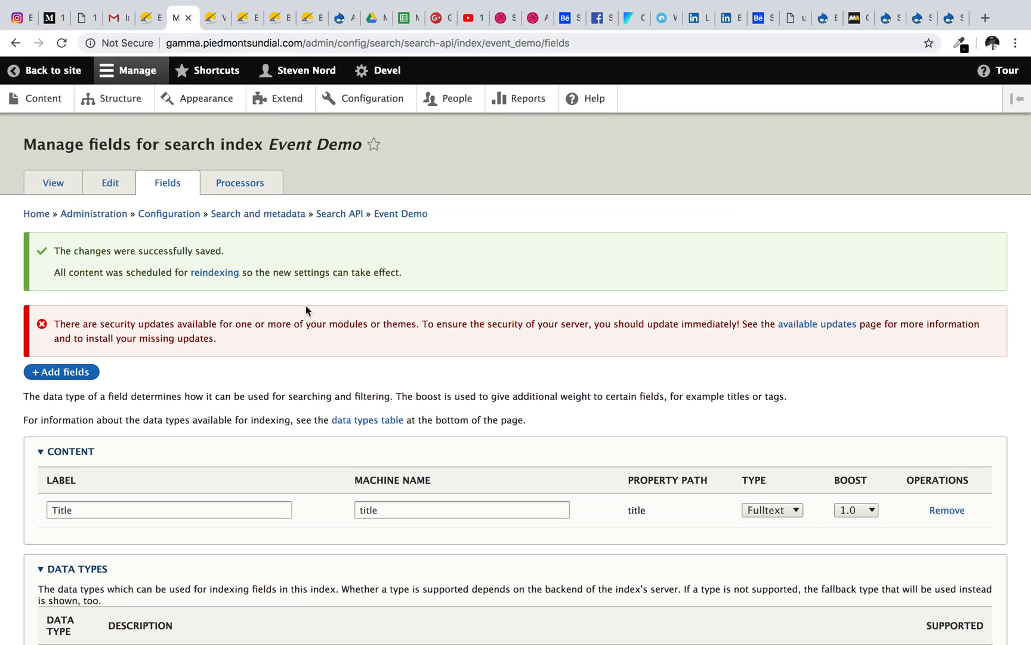
# Open the Event Demo index overview, index all items immediately in batches of 20, and check the index status.
pyautogui.click(57, 189)
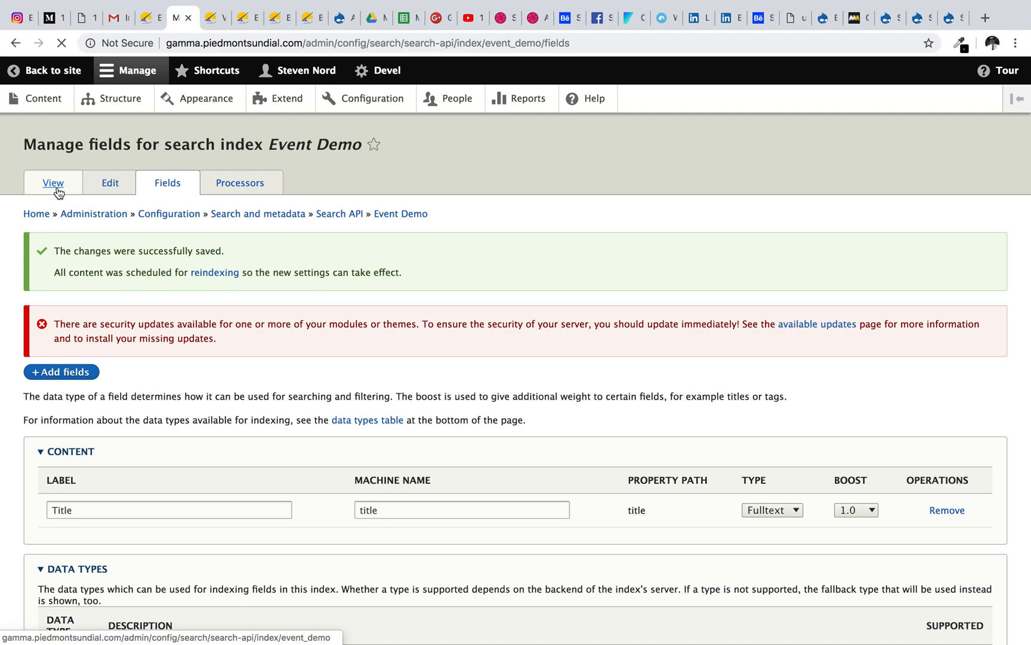
pyautogui.scroll(-3, 58, 193)
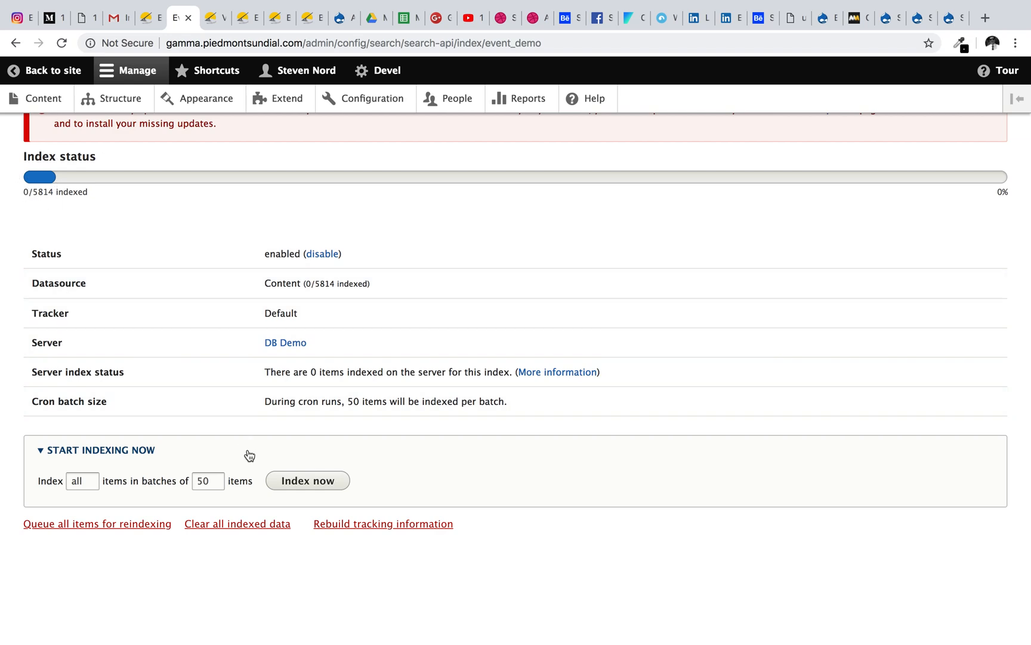
pyautogui.doubleClick(213, 481)
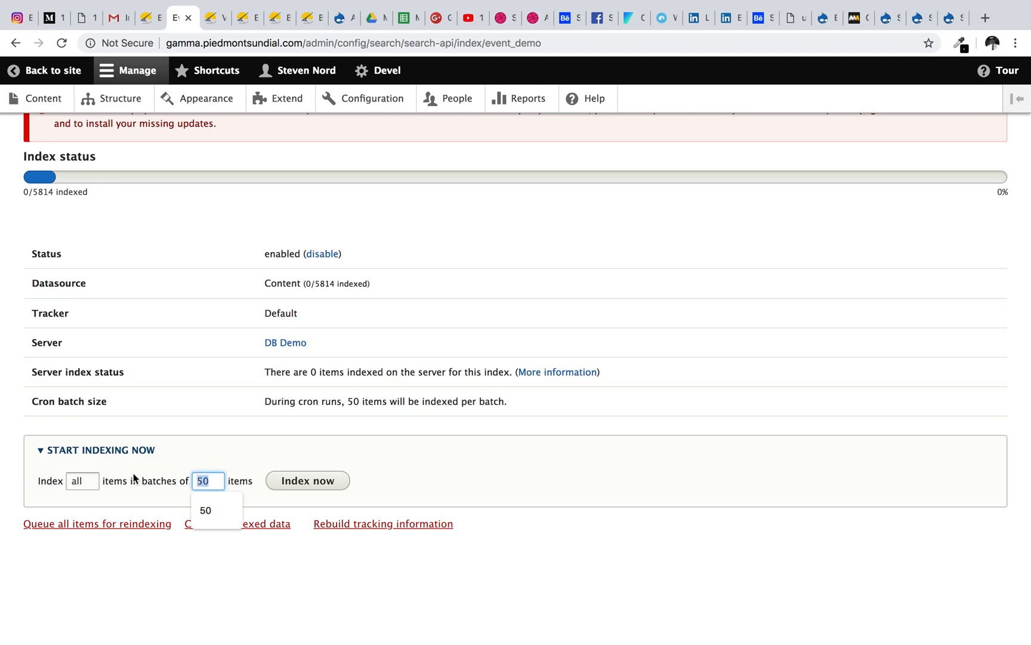
pyautogui.write('20')
pyautogui.click(331, 419)
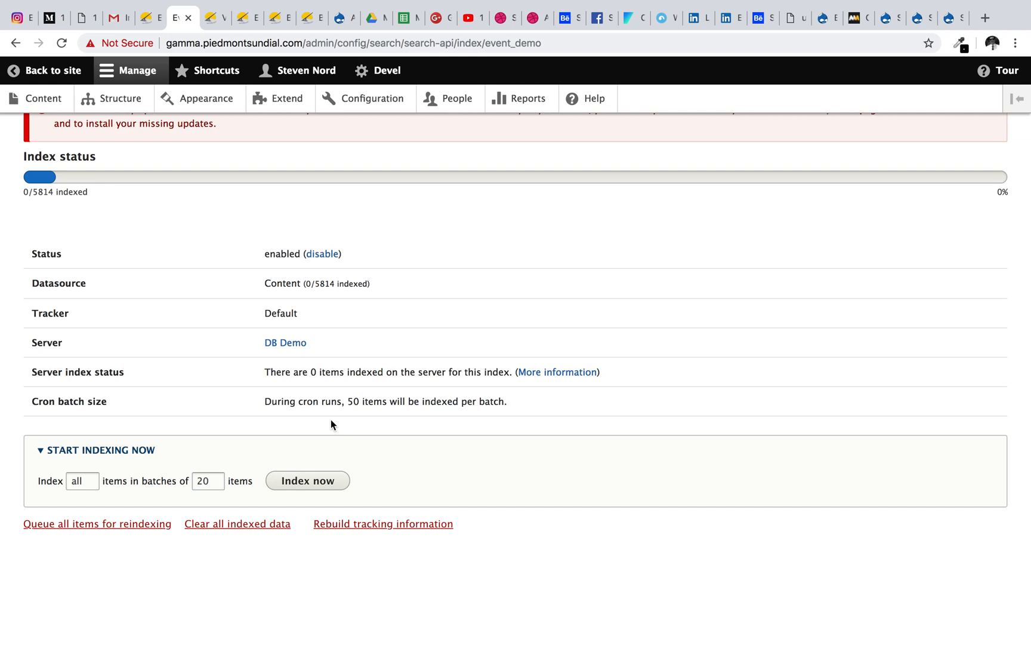
pyautogui.click(309, 481)
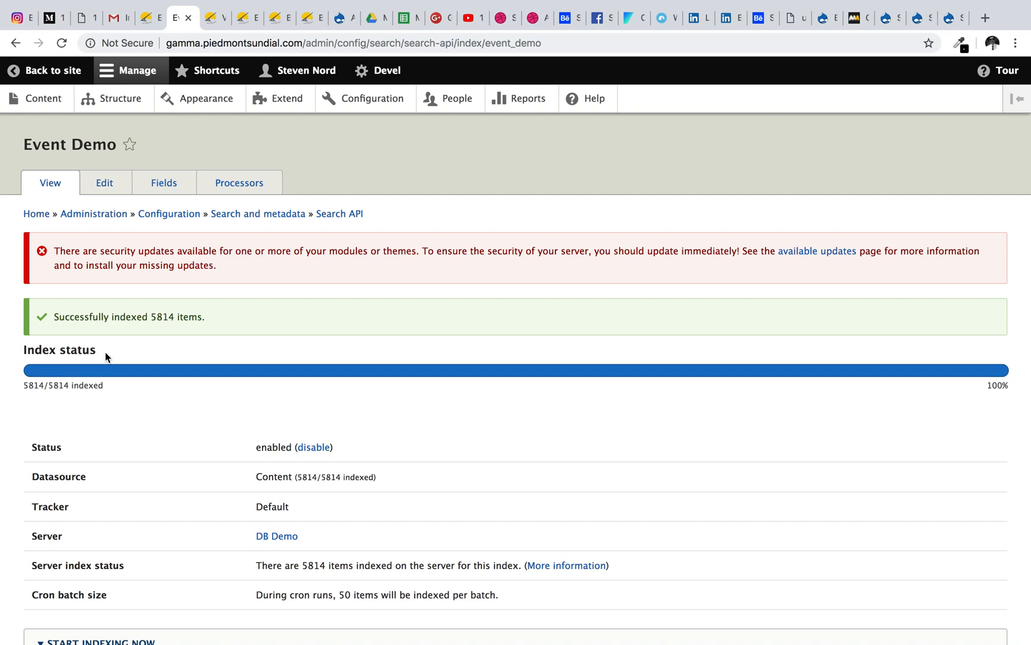
pyautogui.scroll(-1, 105, 351)
pyautogui.scroll(1, 105, 351)
pyautogui.scroll(-4, 67, 410)
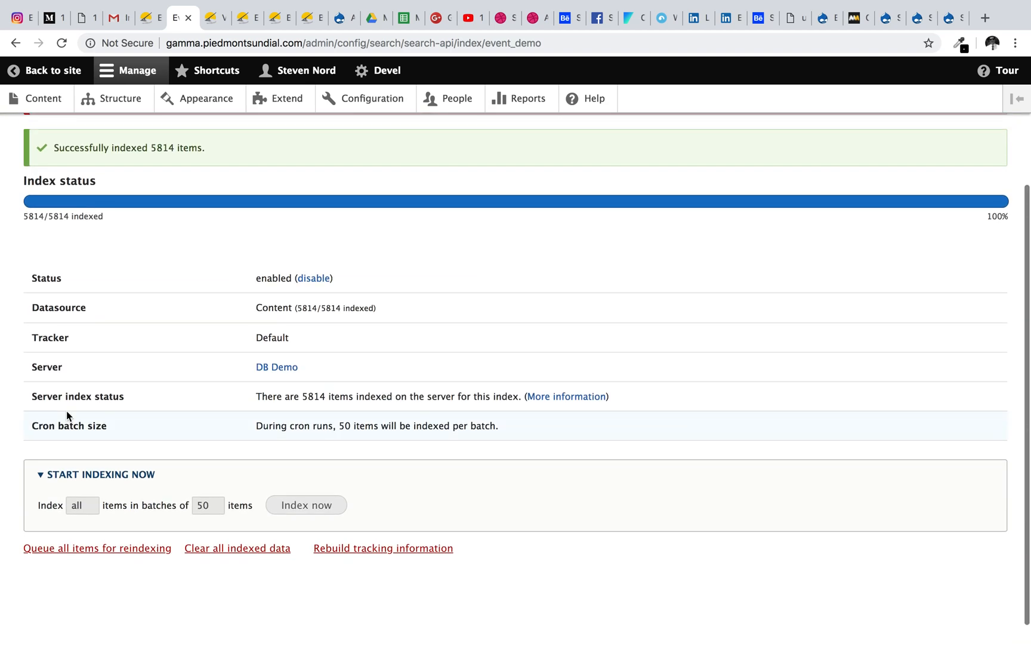
pyautogui.scroll(4, 66, 411)
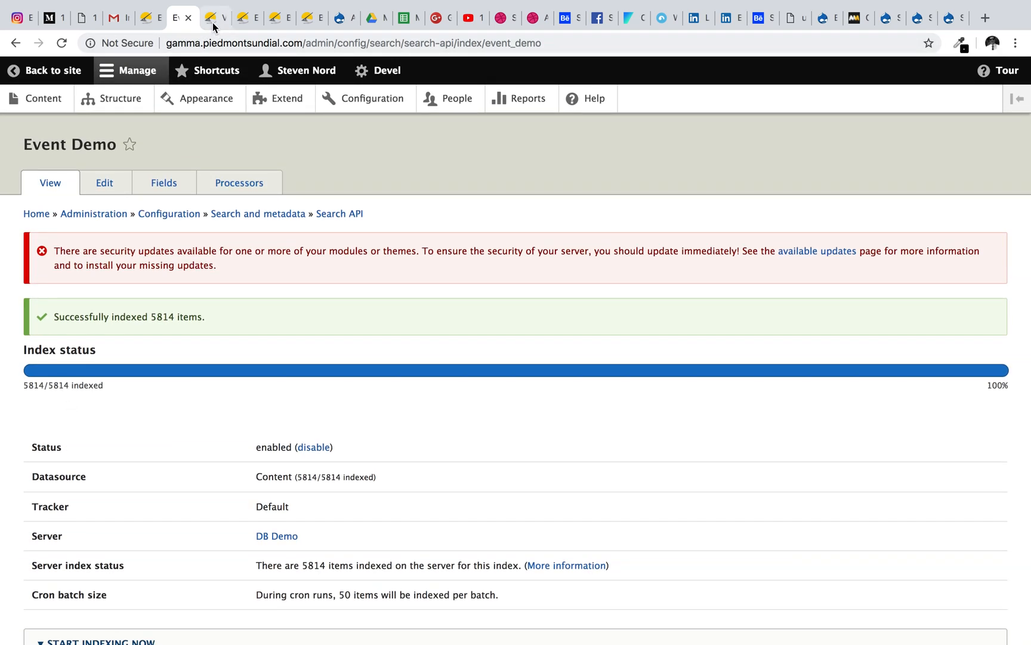
# Switch to the Views administration page and start a new view named Search API Demo.
pyautogui.click(214, 27)
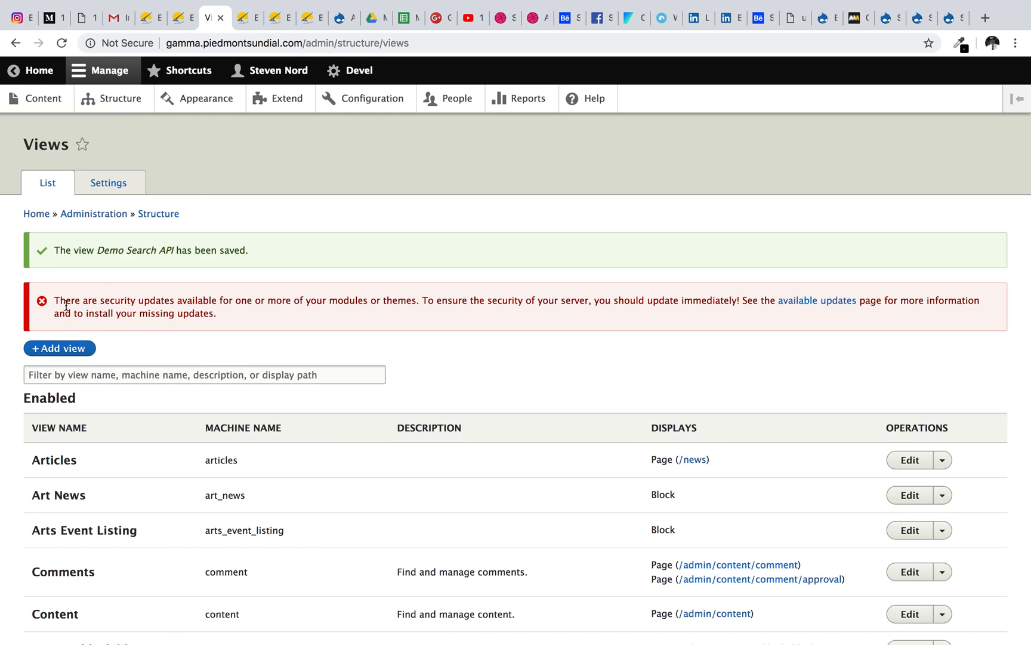
pyautogui.click(80, 351)
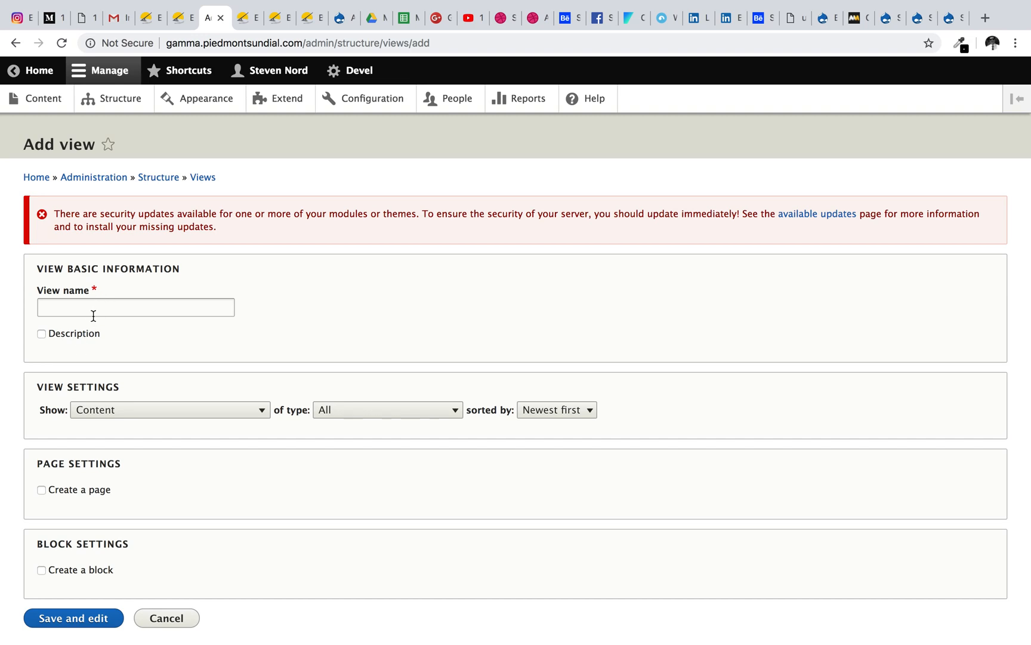
pyautogui.click(93, 310)
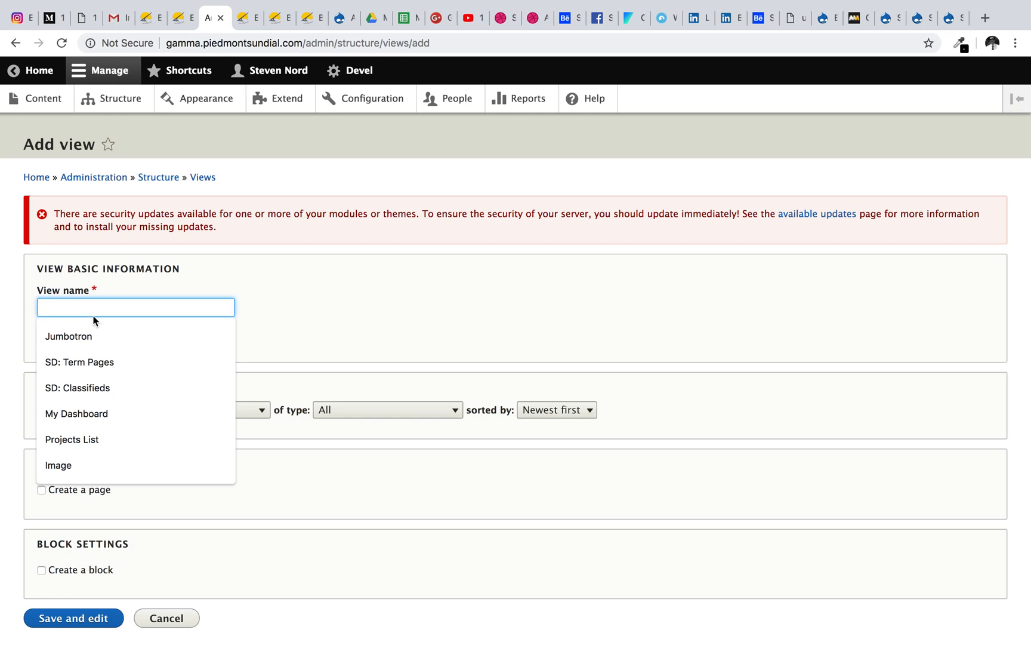
pyautogui.write('S')
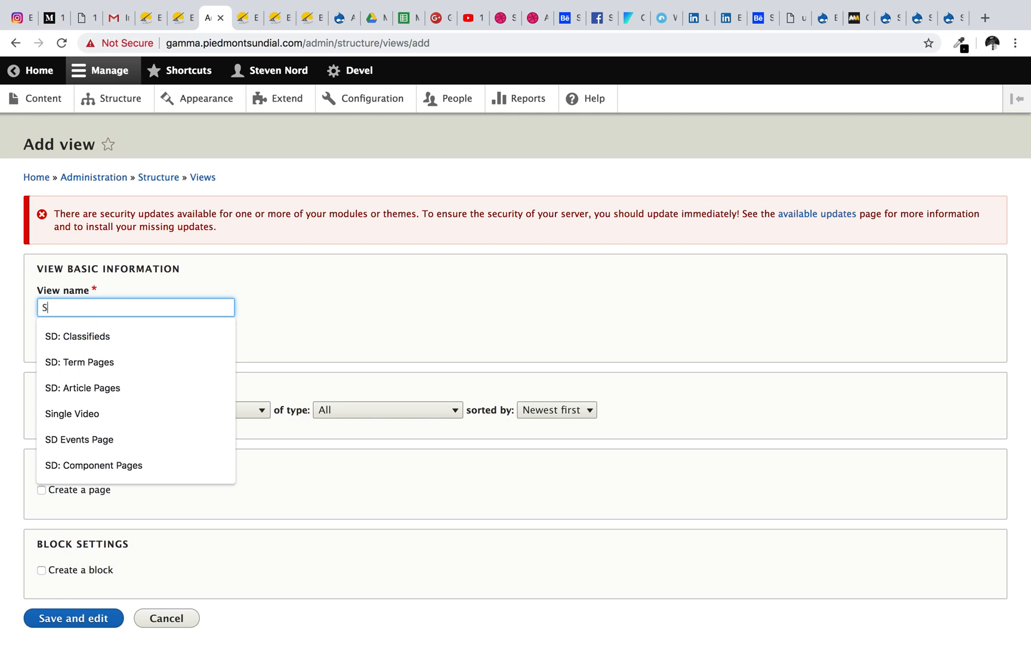
pyautogui.write('earch')
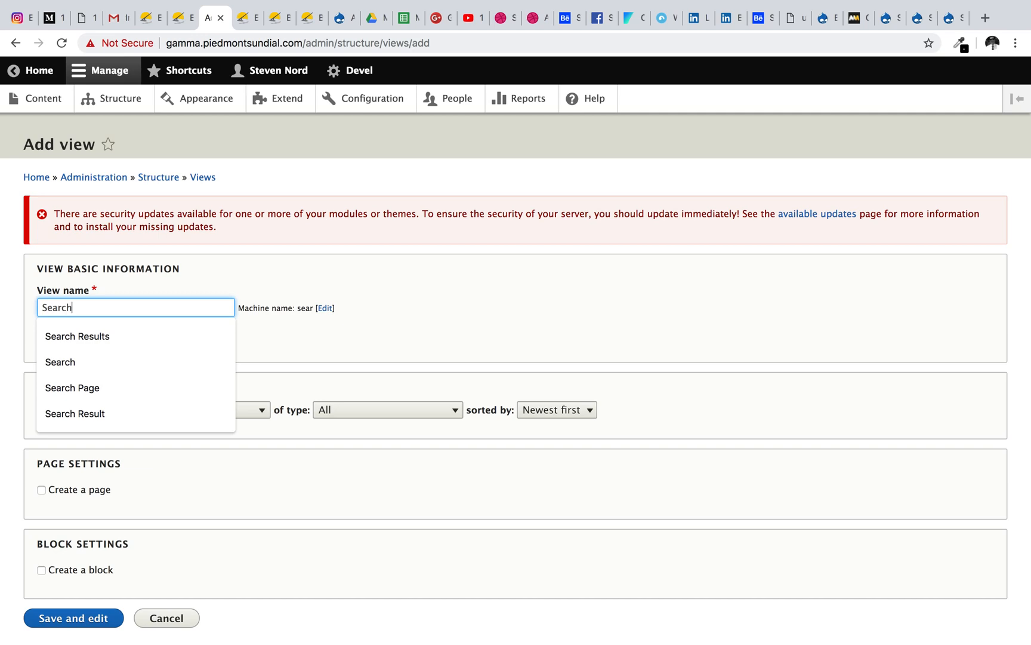
pyautogui.write(' API')
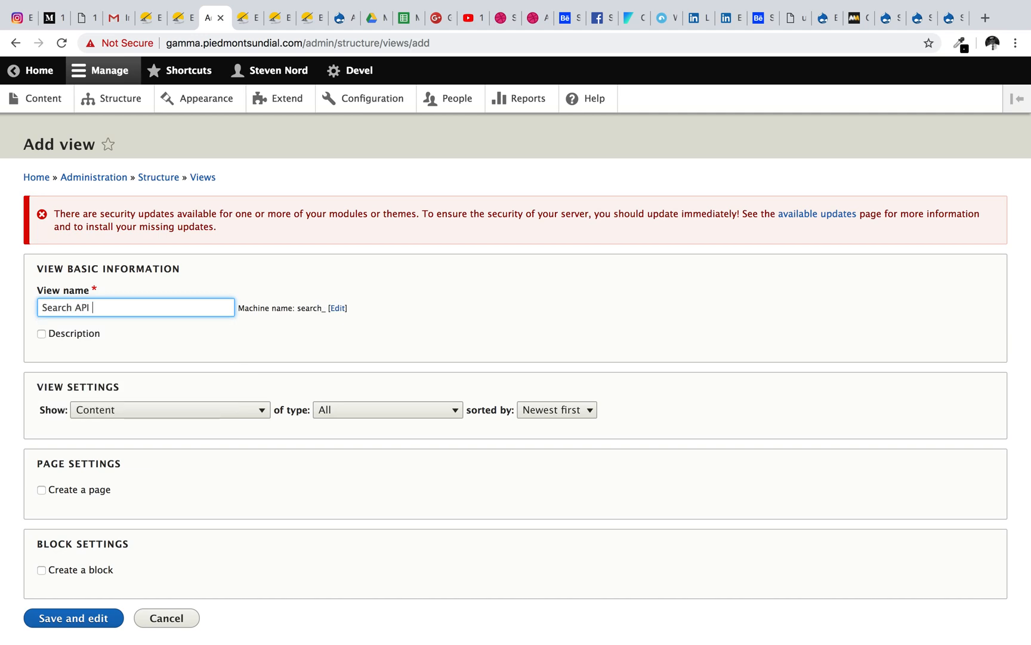
pyautogui.write(' Demo')
pyautogui.click(120, 410)
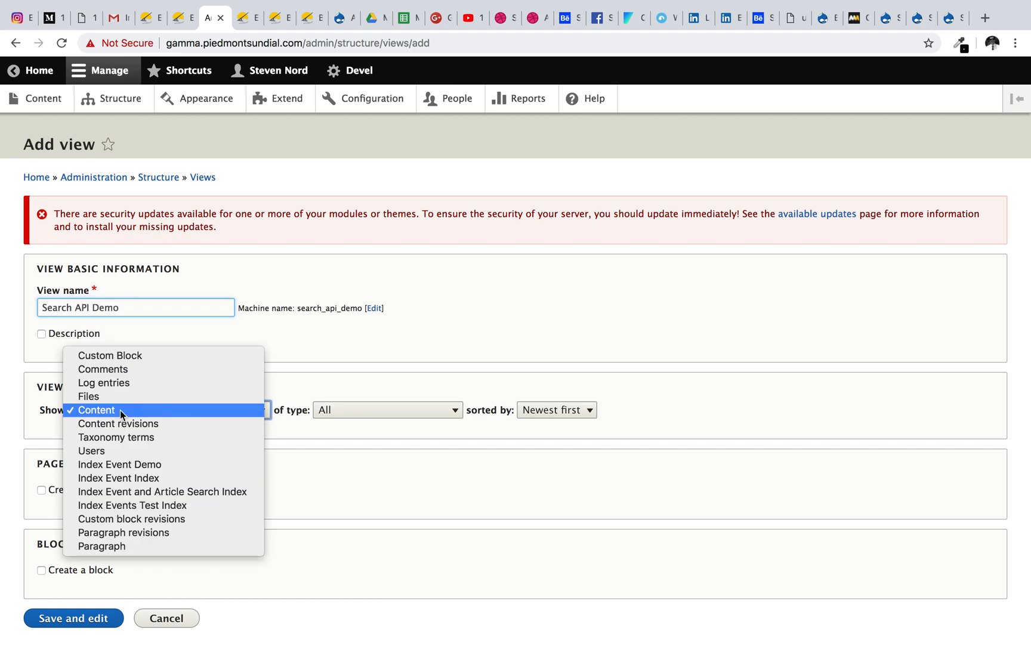
pyautogui.click(83, 414)
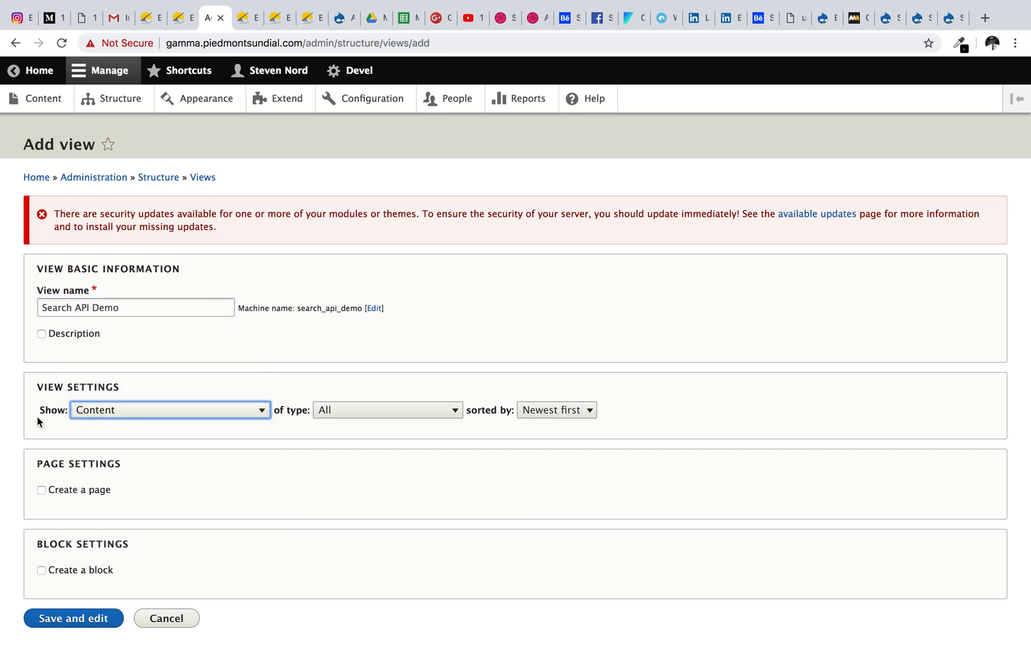
# Base the new view on Index Event Demo and enable creating a page for it.
pyautogui.click(113, 408)
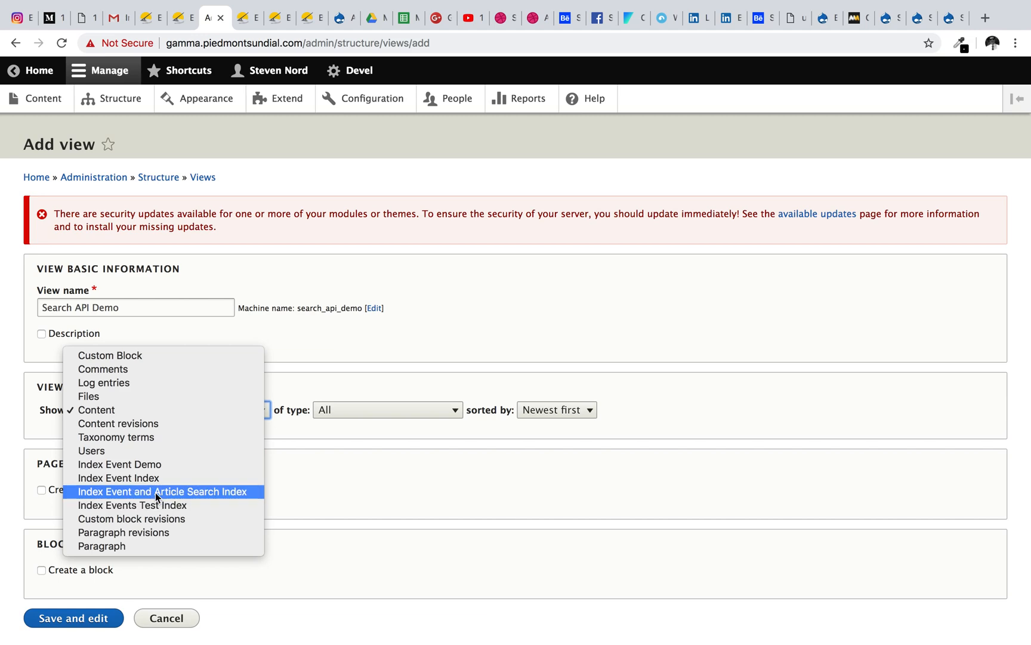
pyautogui.click(144, 465)
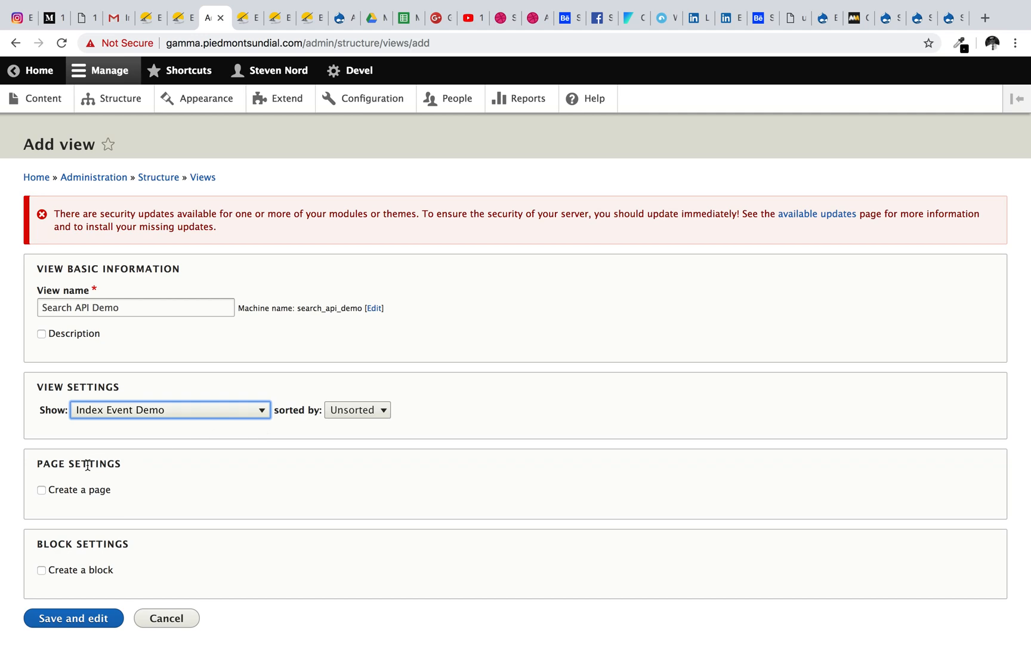
pyautogui.click(90, 493)
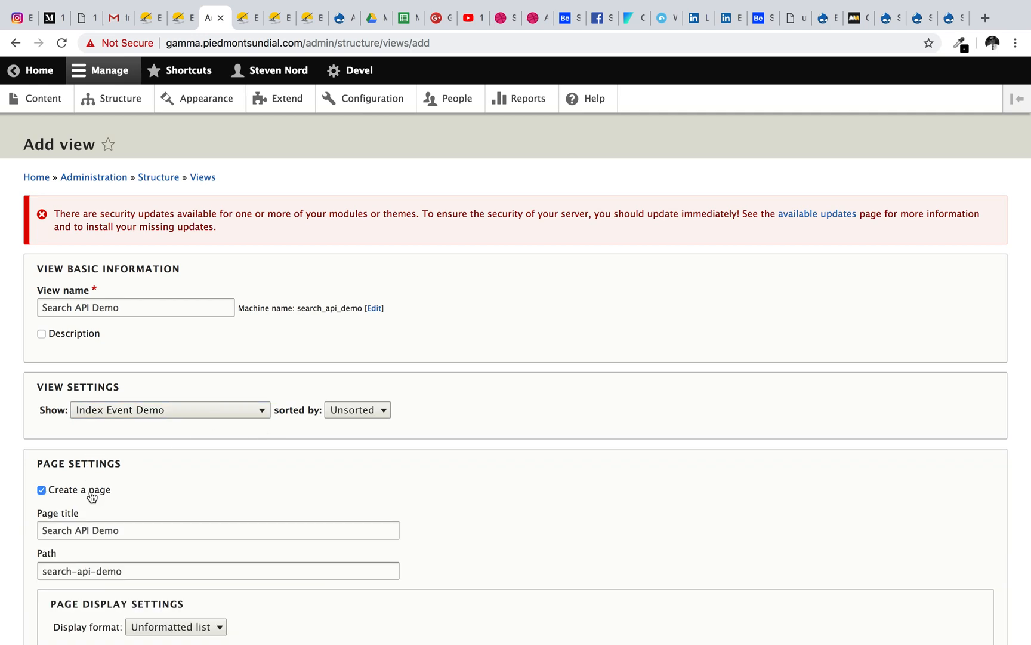
# Change the page path to search-demo.
pyautogui.scroll(-3, 92, 496)
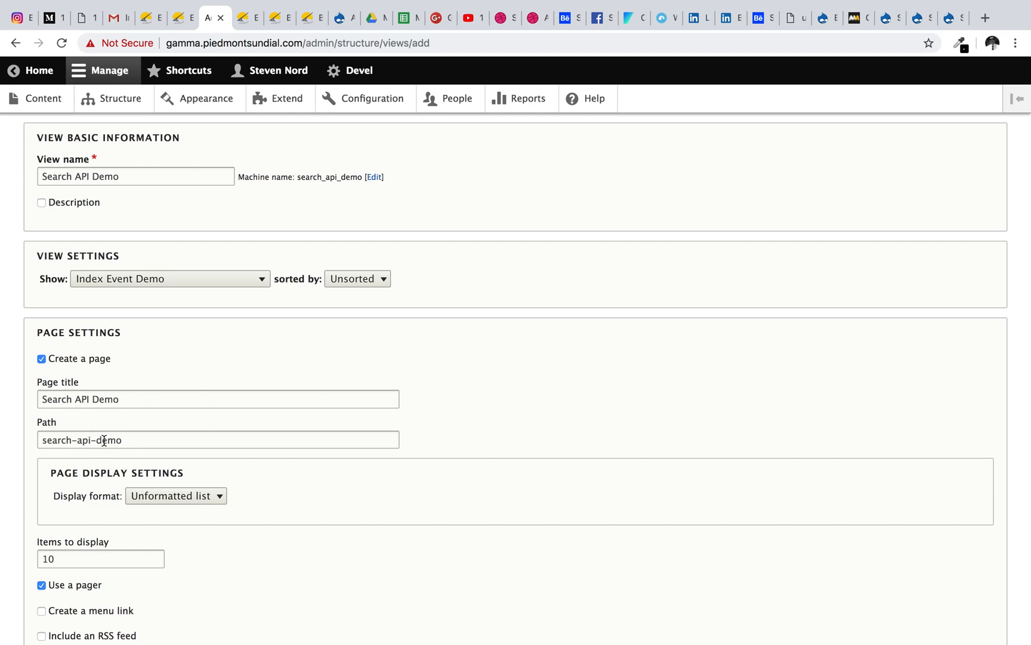
pyautogui.moveTo(72, 440); pyautogui.dragTo(232, 440)
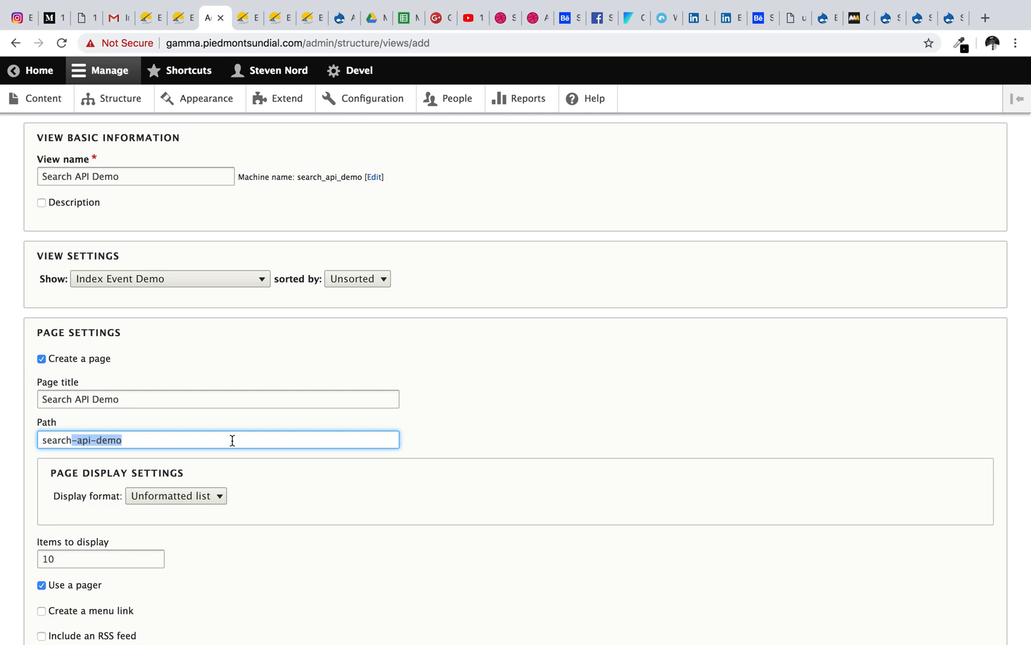
pyautogui.write('-')
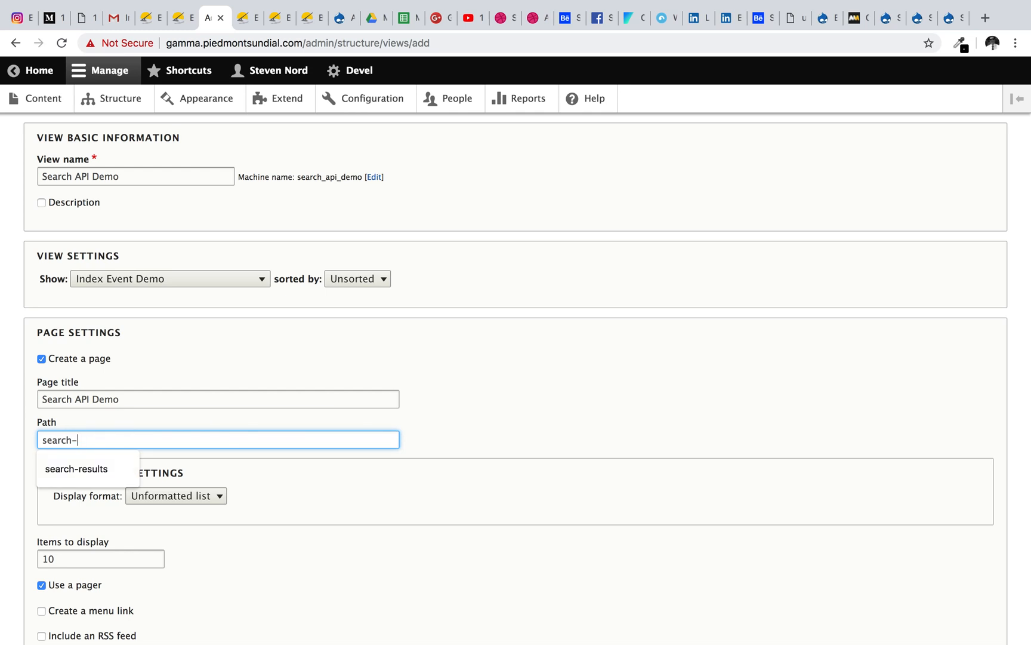
pyautogui.write('demo')
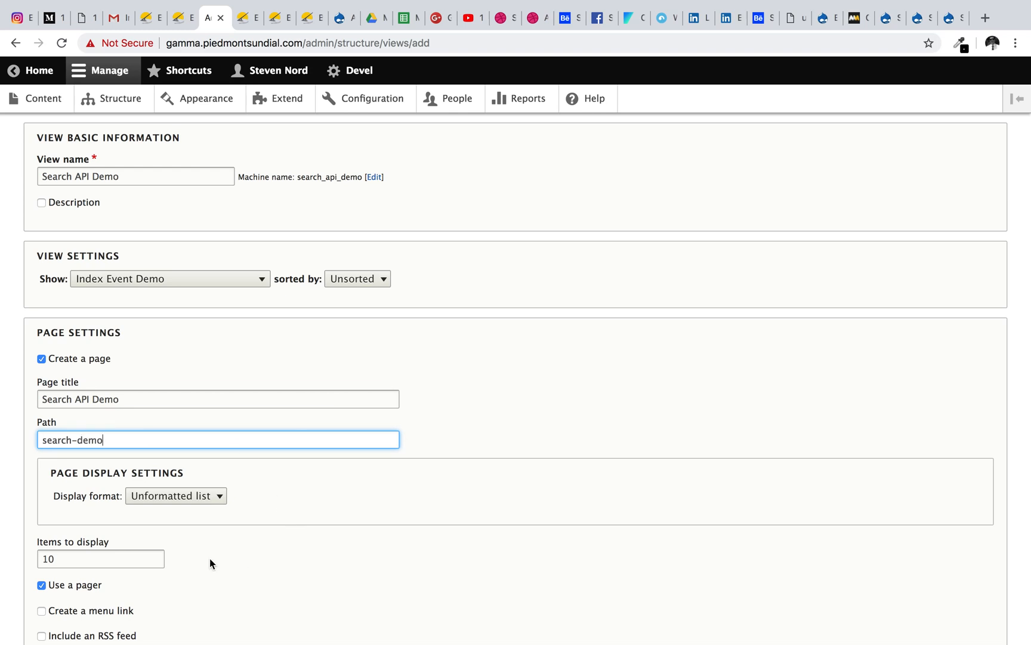
# Keep Unformatted list as the page's display format and save the view to continue editing it.
pyautogui.scroll(-5, 99, 583)
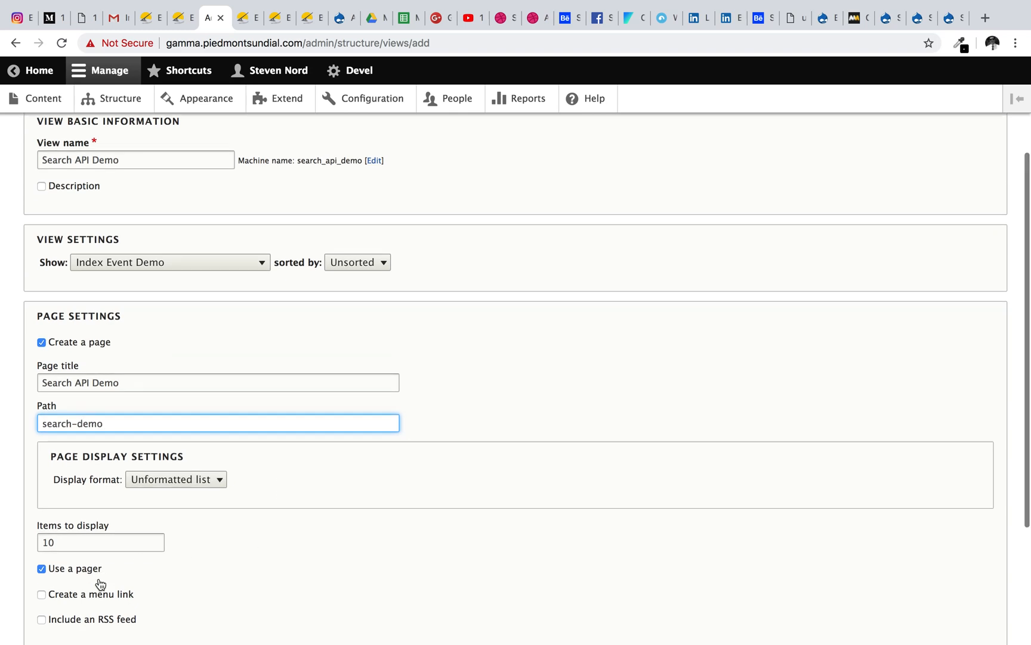
pyautogui.click(184, 387)
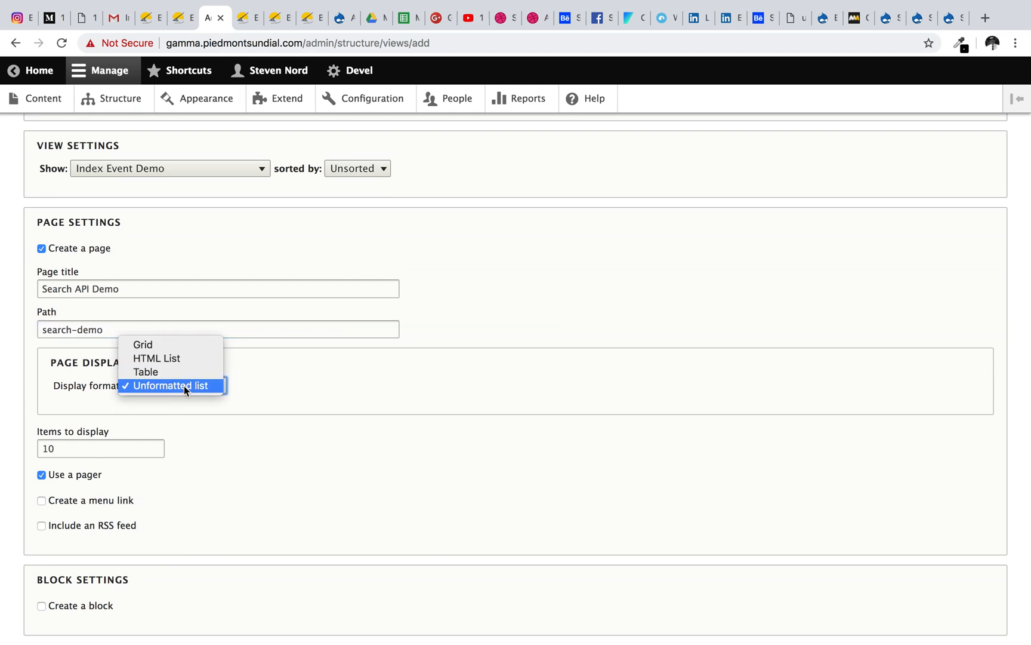
pyautogui.click(190, 417)
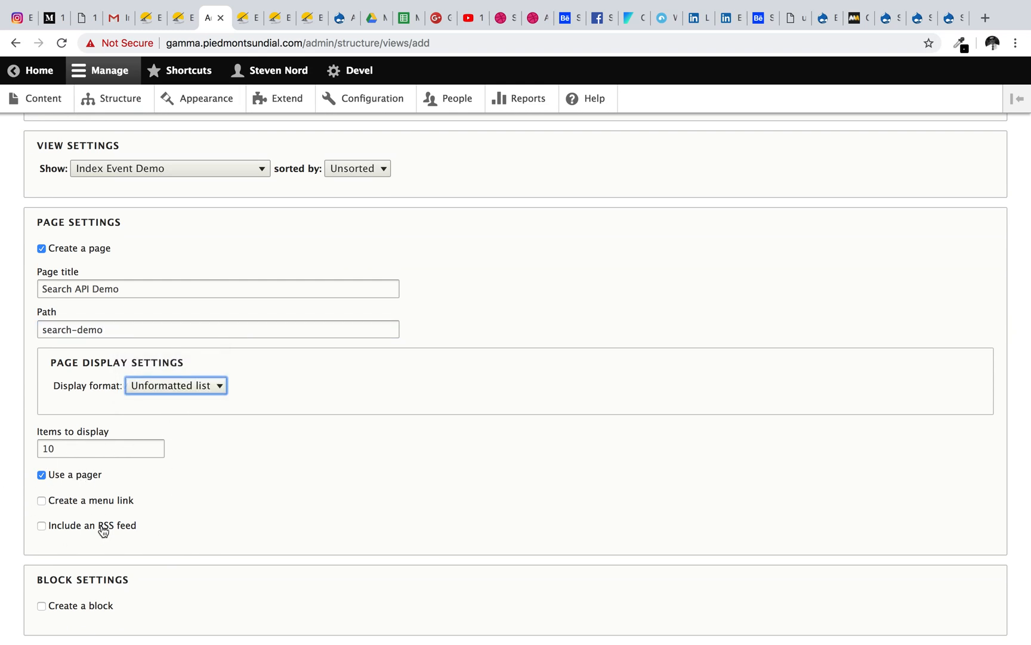
pyautogui.scroll(-2, 102, 529)
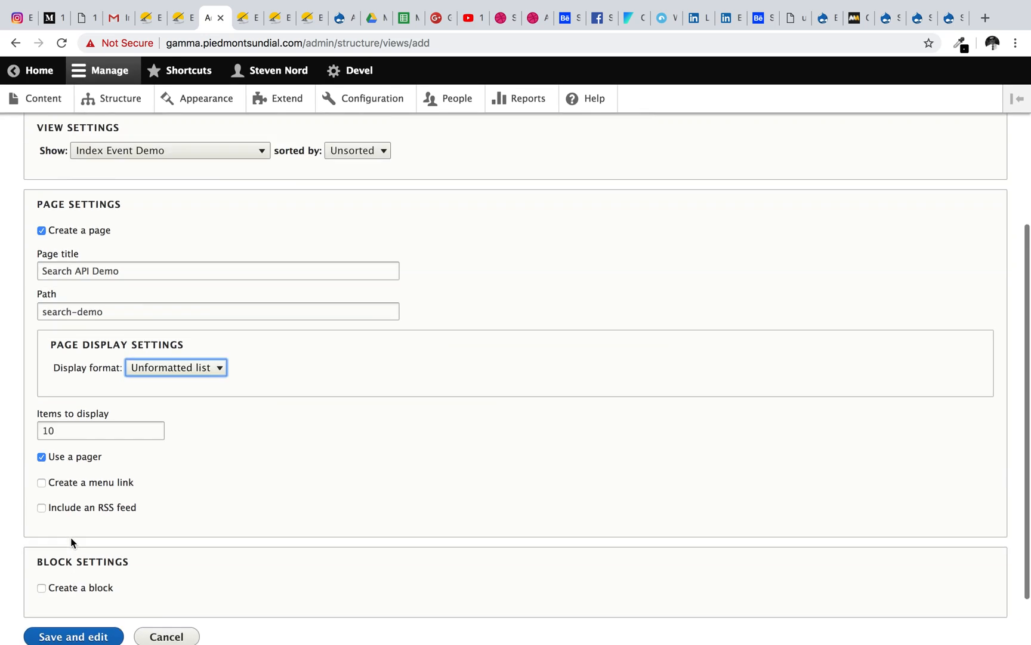
pyautogui.scroll(3, 70, 537)
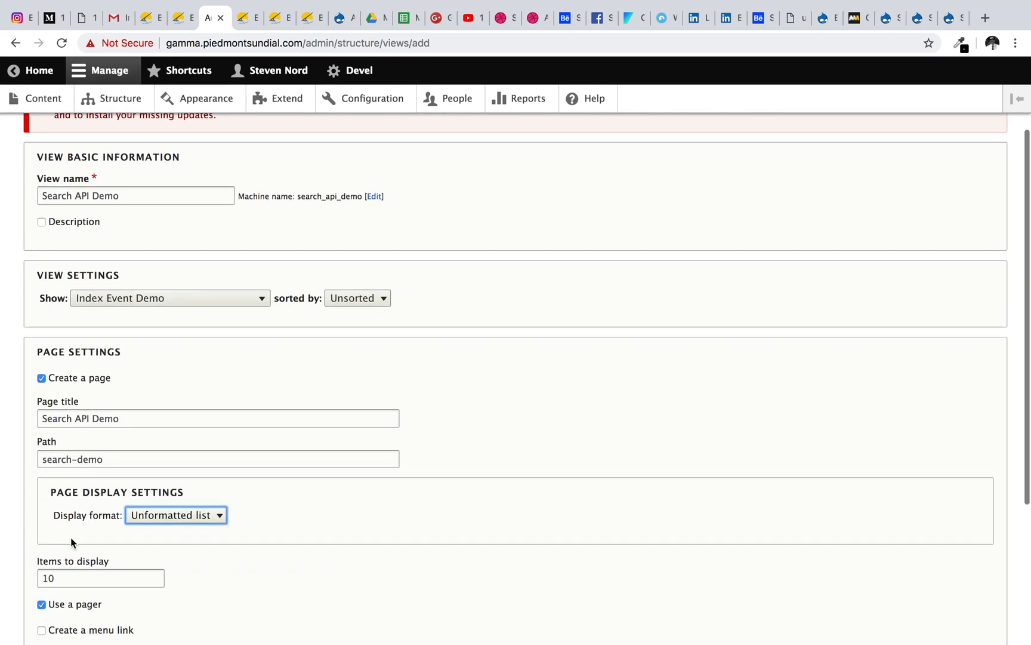
pyautogui.scroll(-4, 69, 538)
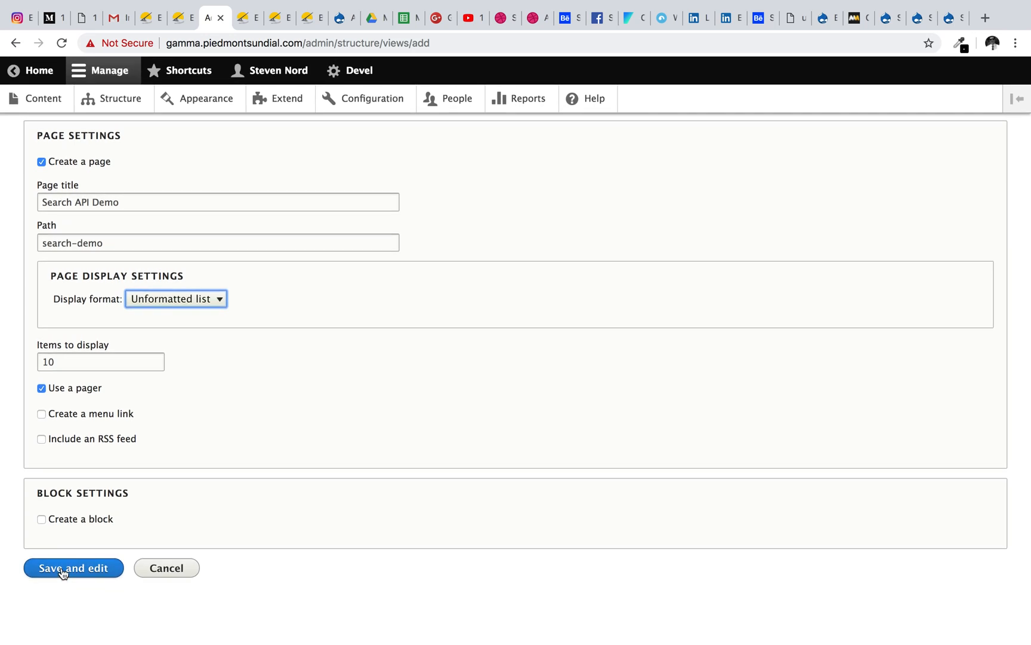
pyautogui.click(63, 568)
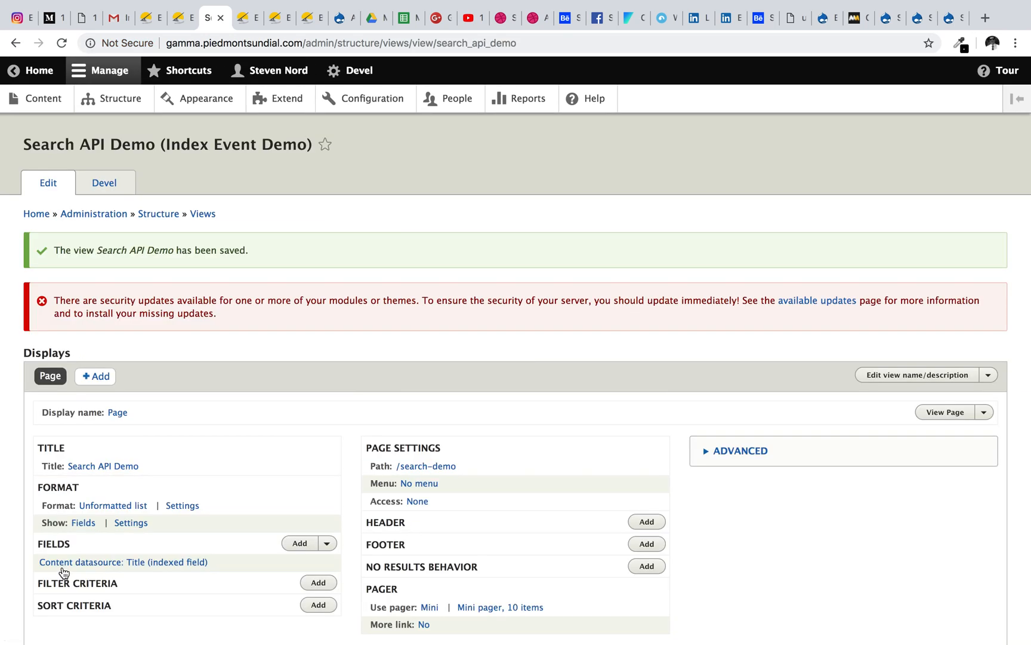
# Add the Fulltext search filter criterion to the view and open its configuration.
pyautogui.scroll(-3, 64, 571)
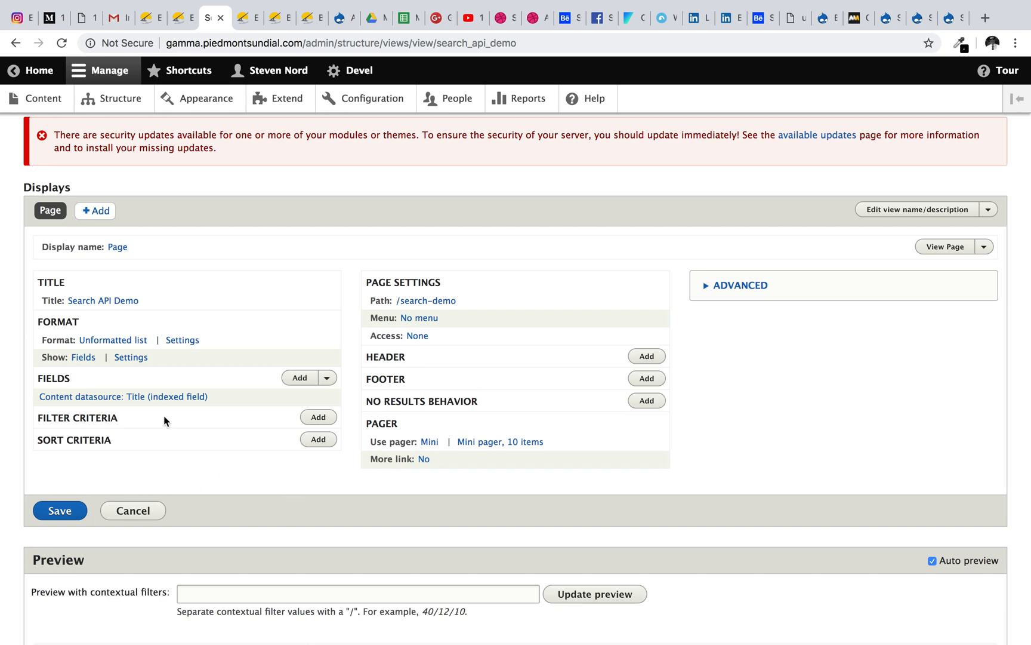
pyautogui.click(319, 416)
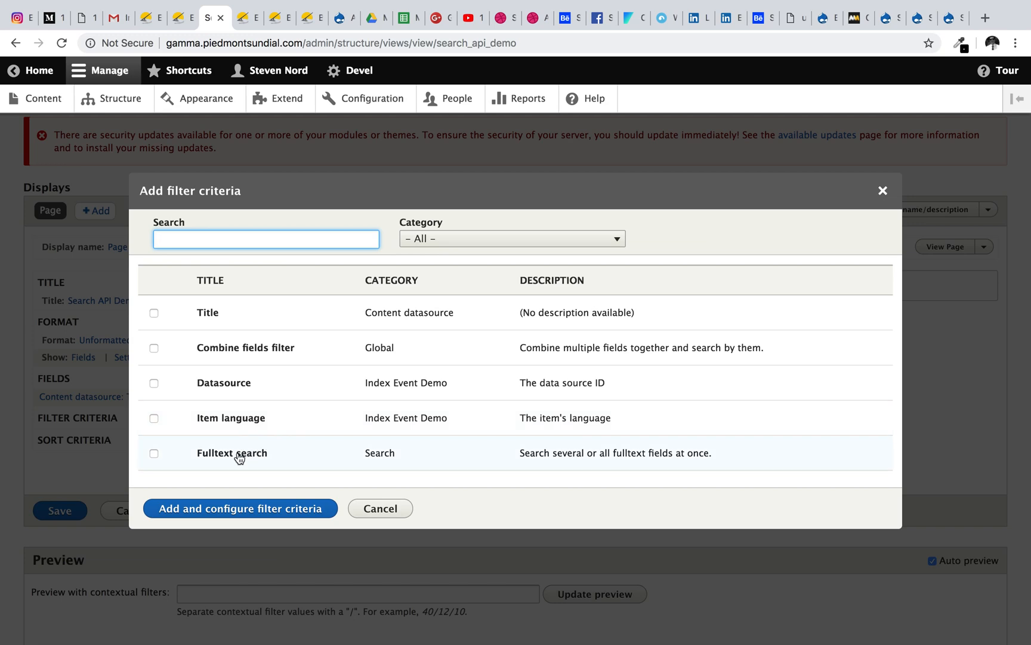
pyautogui.click(154, 453)
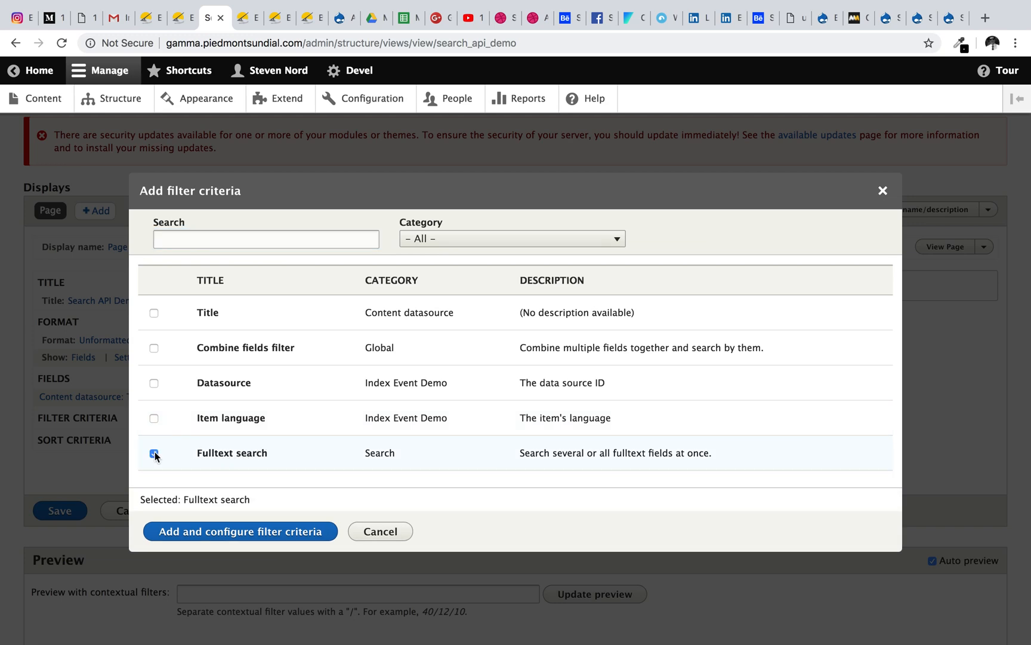
pyautogui.click(258, 532)
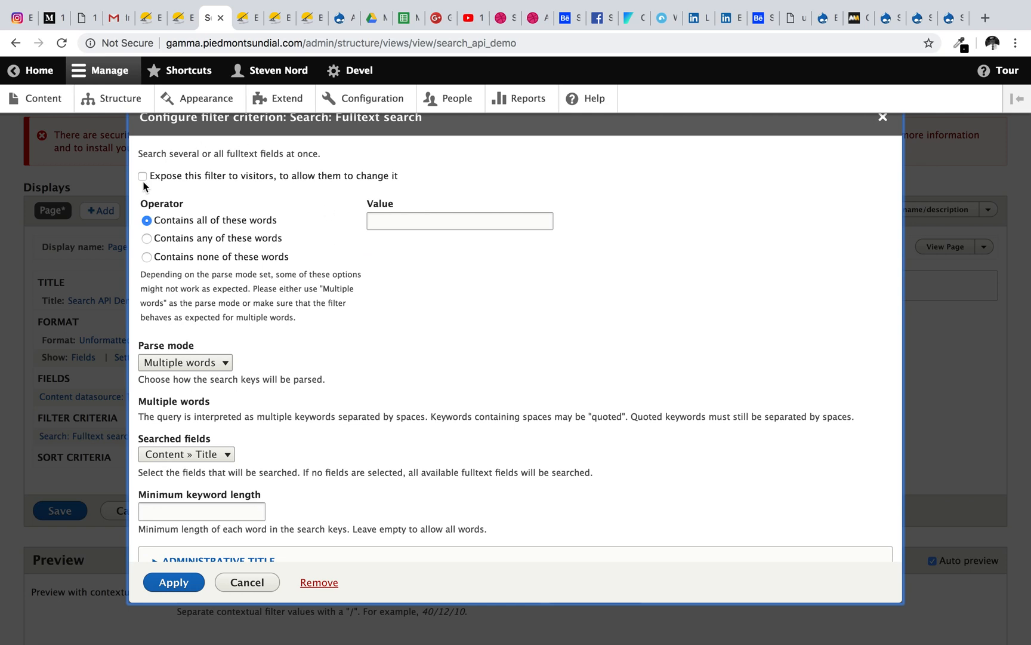
# Expose the Fulltext search filter to visitors with the label Search Demo and the operator Contains any of these words, and apply it.
pyautogui.click(142, 175)
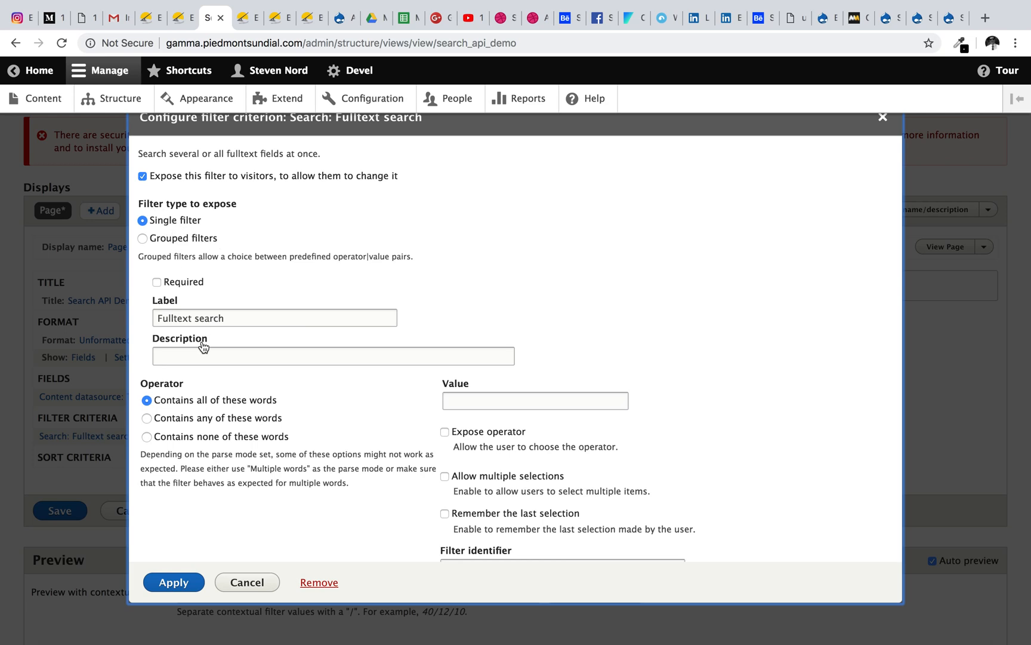
pyautogui.moveTo(225, 318); pyautogui.dragTo(88, 316)
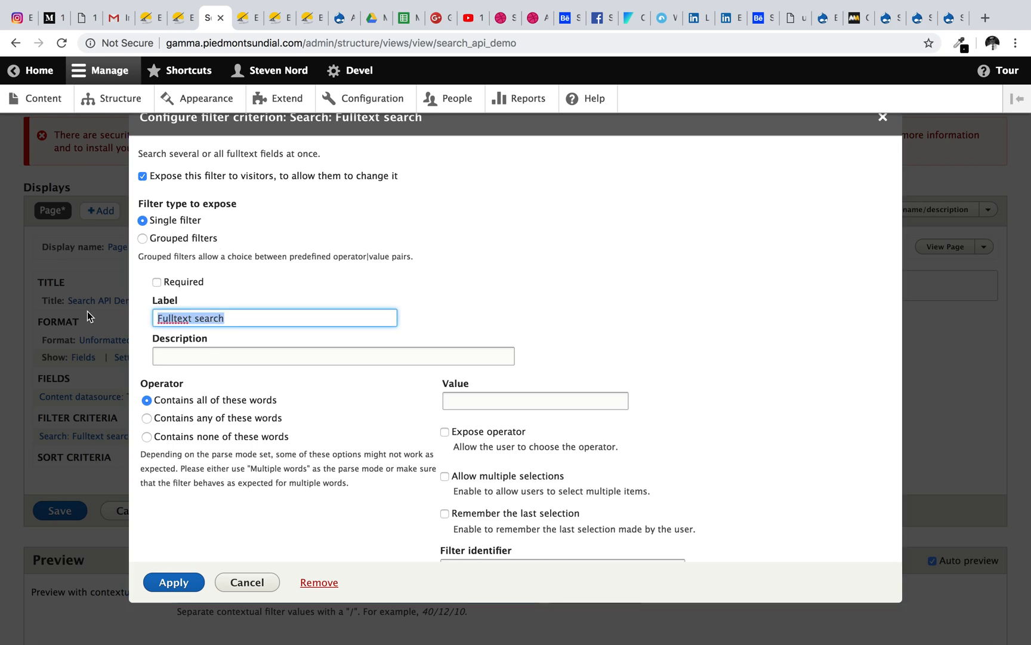
pyautogui.write('Sear')
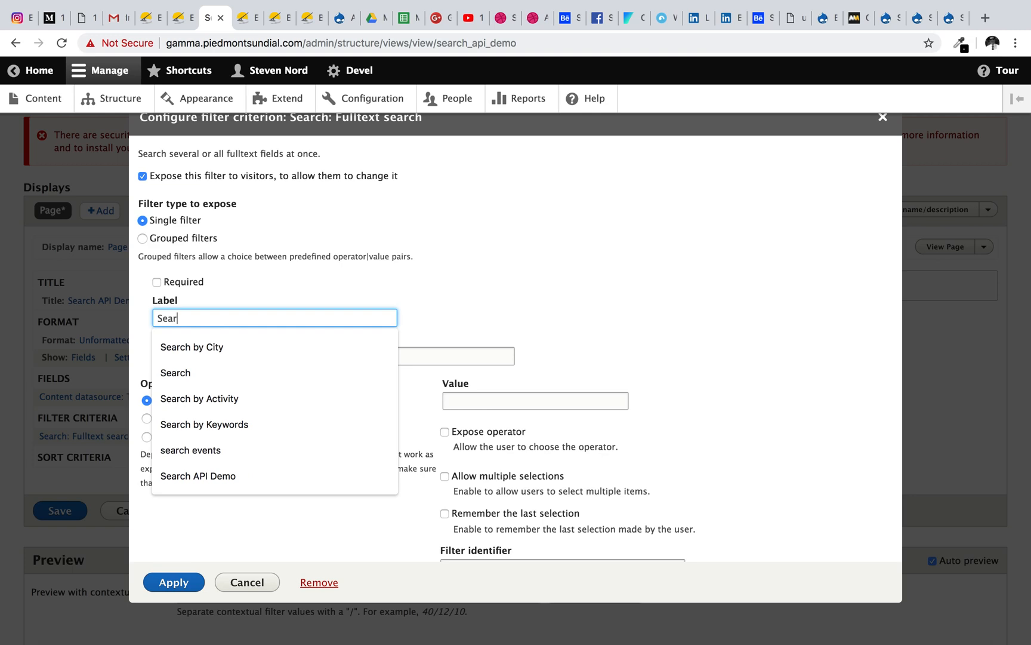
pyautogui.write('ch Demo')
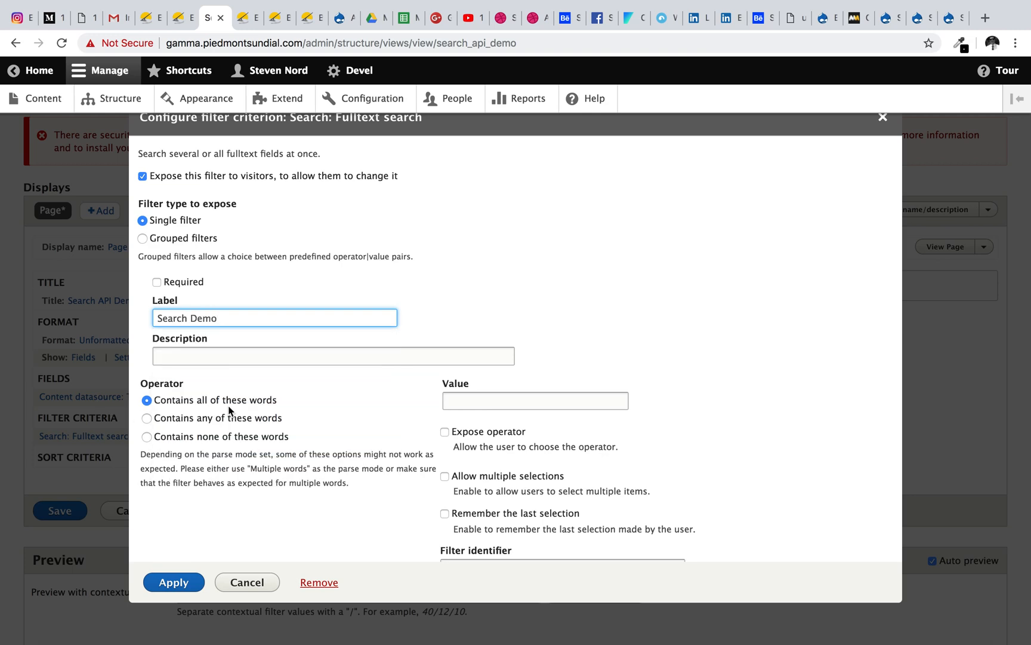
pyautogui.click(256, 424)
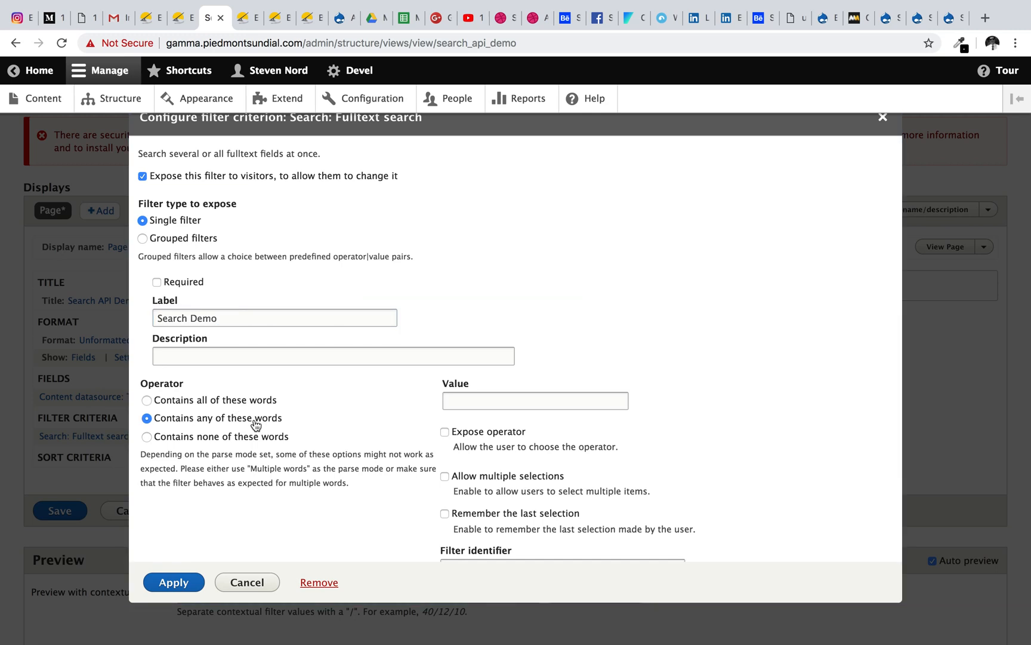
pyautogui.scroll(-5, 324, 406)
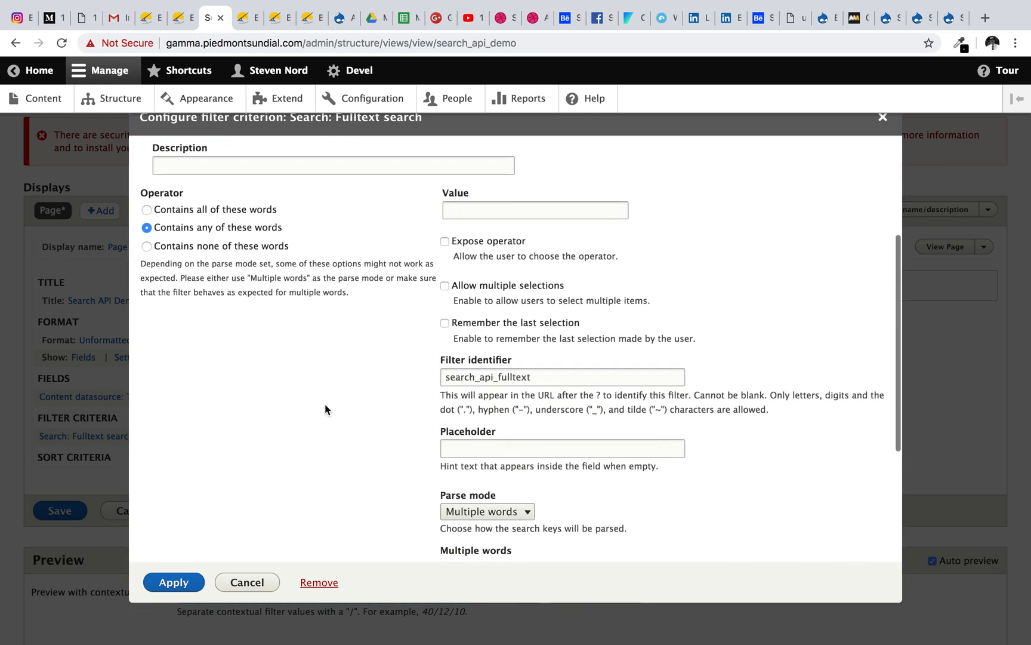
pyautogui.scroll(-5, 325, 403)
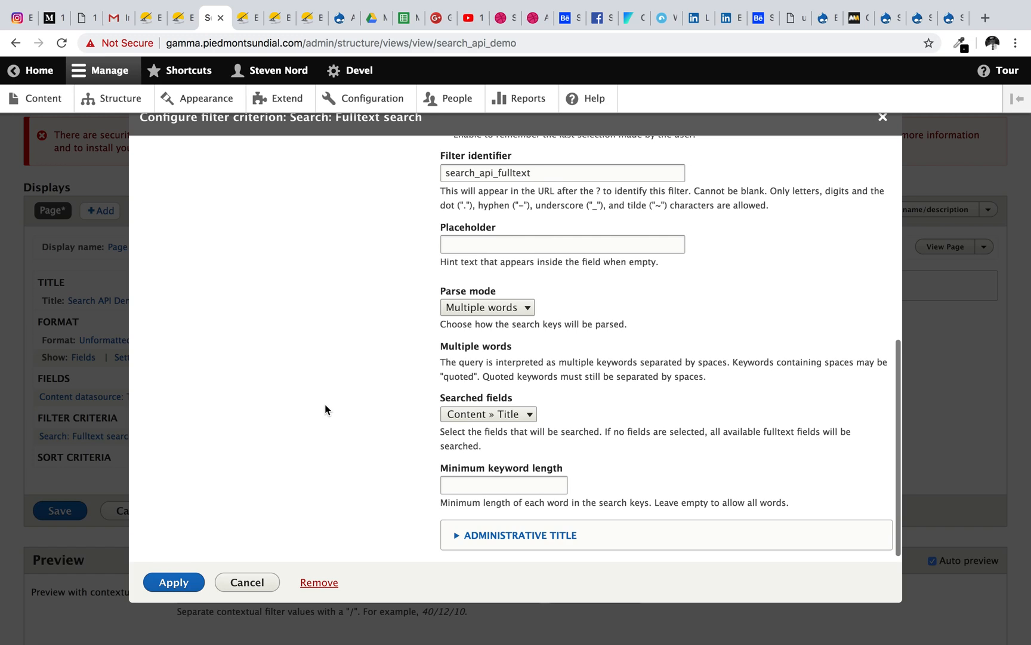
pyautogui.click(178, 584)
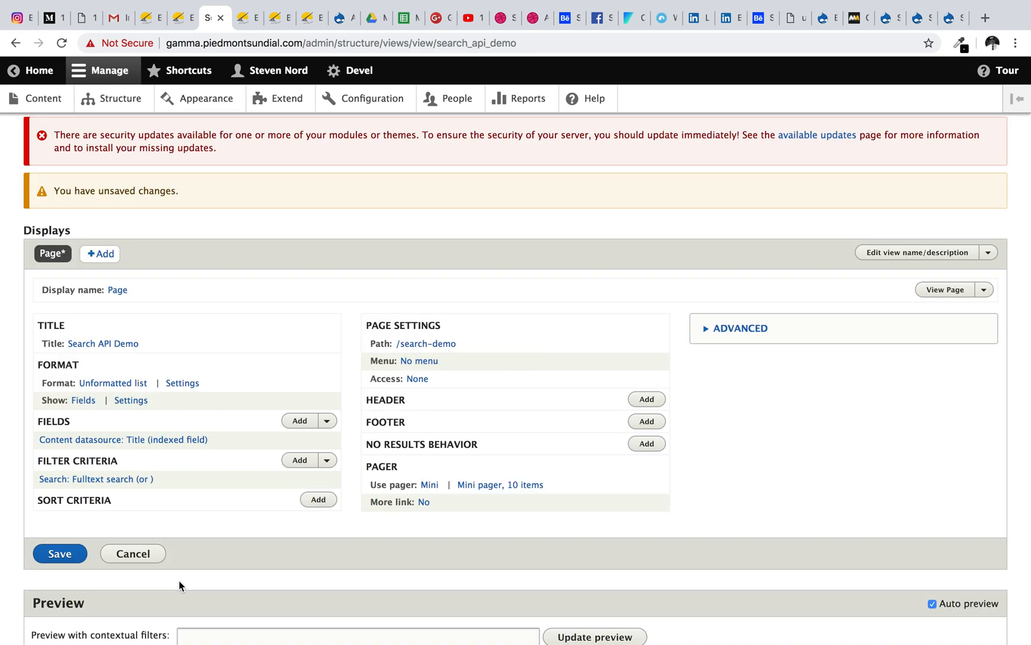
# Add a global Text area as the no results behavior with the content "Sorry no results found.".
pyautogui.click(647, 443)
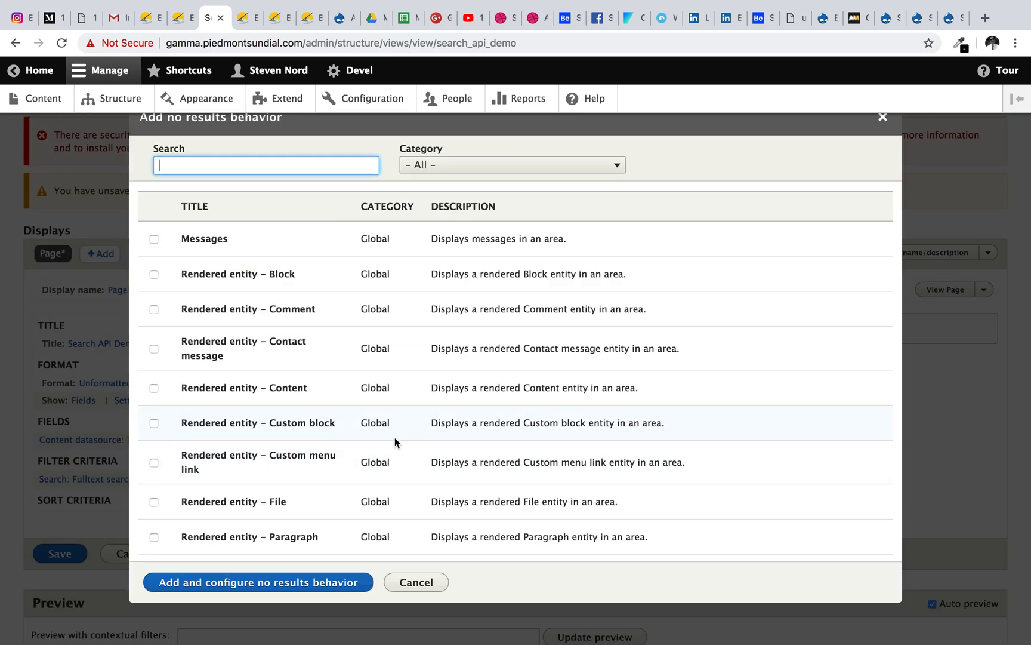
pyautogui.scroll(-10, 395, 437)
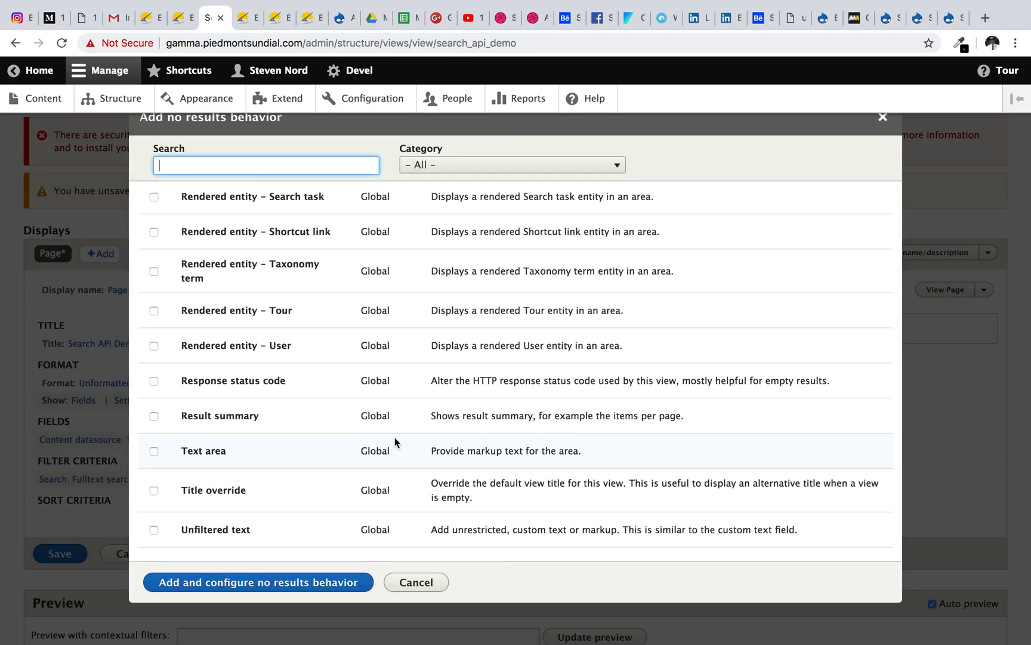
pyautogui.click(154, 452)
pyautogui.scroll(-2, 156, 455)
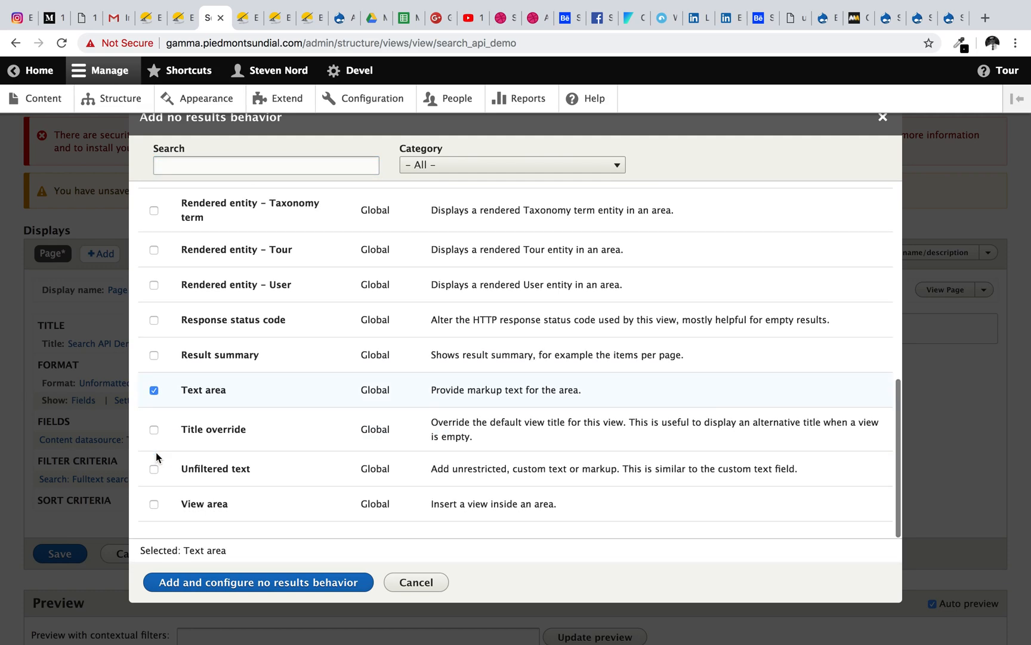
pyautogui.click(251, 582)
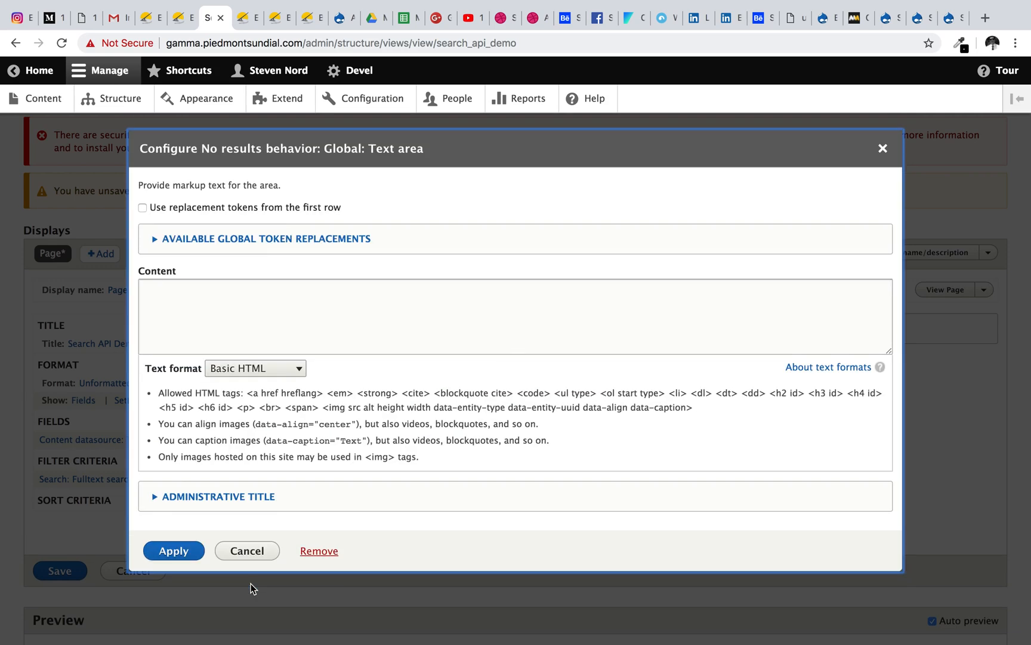
pyautogui.click(208, 297)
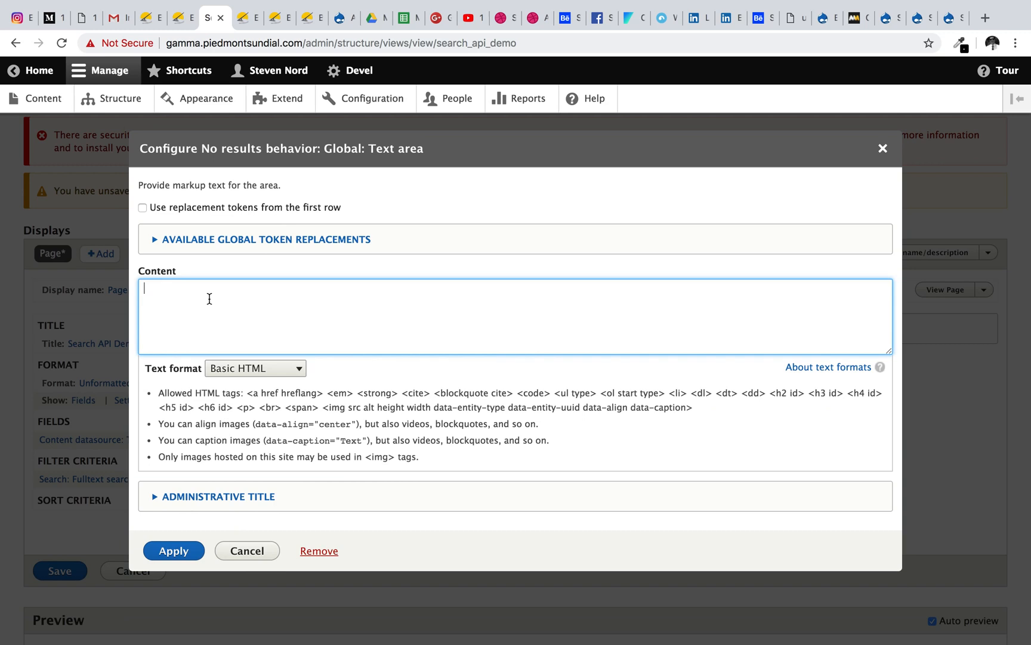
pyautogui.write('Sorry no results found.')
pyautogui.click(169, 550)
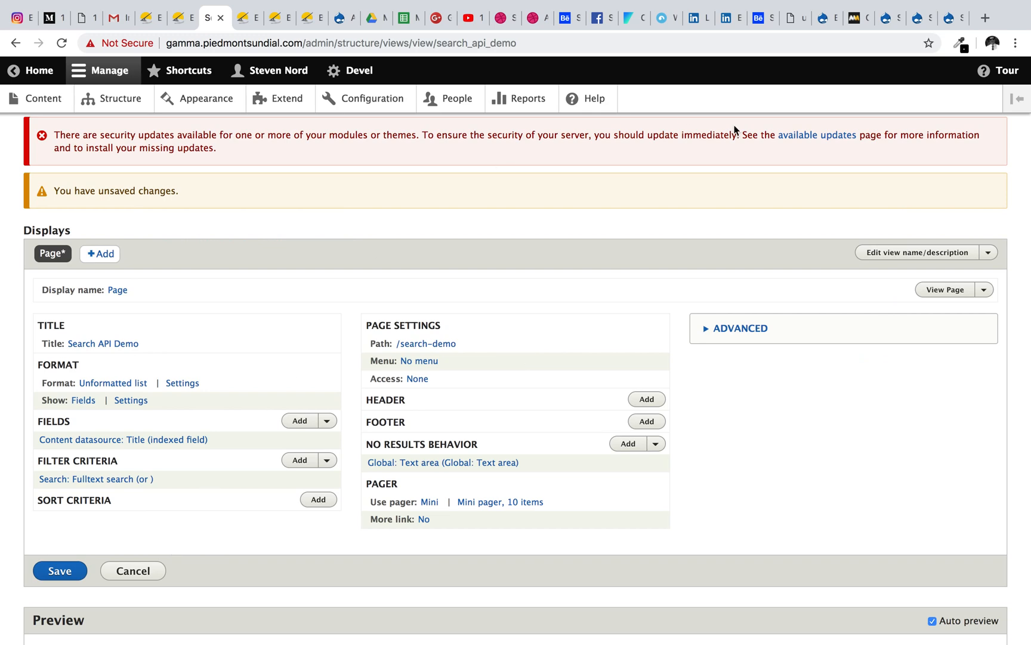
# Set the page's exposed form to be provided in a block and apply the setting.
pyautogui.click(738, 329)
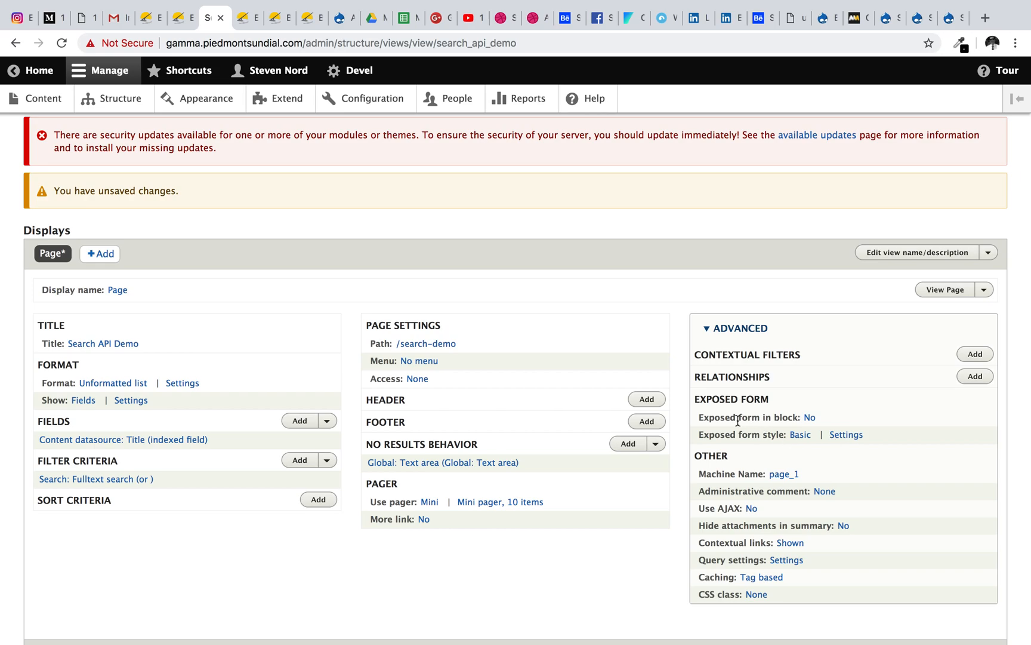
pyautogui.click(808, 416)
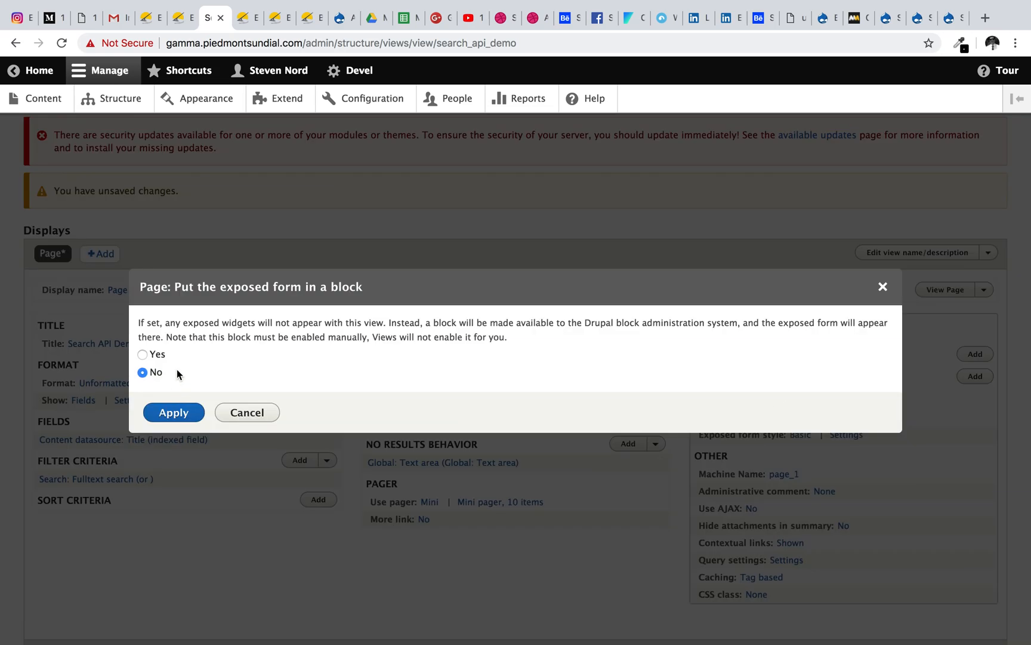
pyautogui.click(155, 357)
pyautogui.click(173, 413)
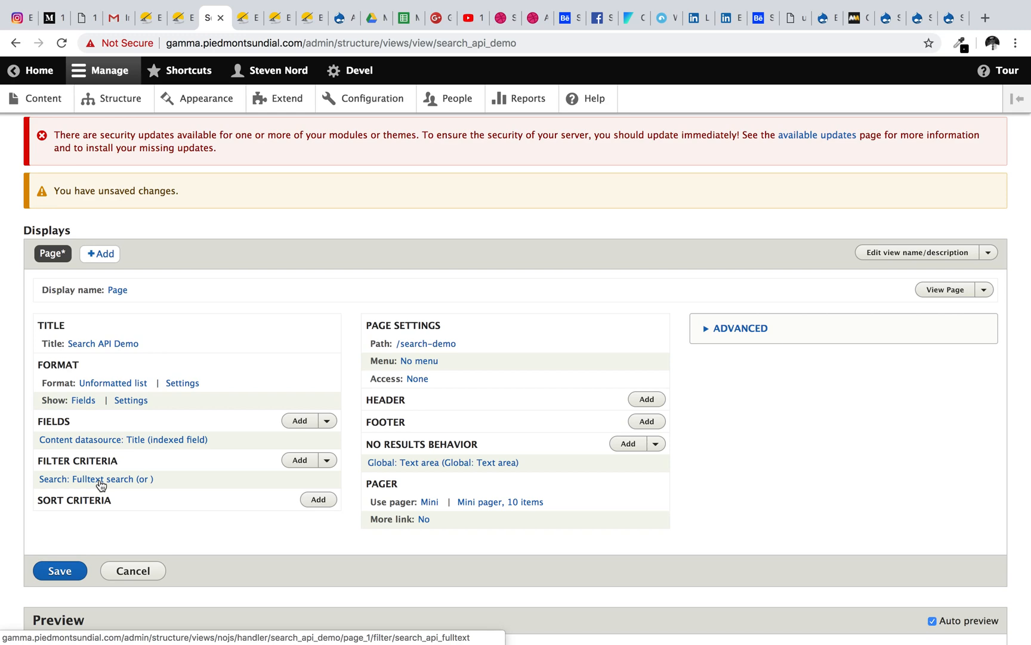
# Set the exposed form's submit button text to Search, include a reset button, and save the Search API Demo view.
pyautogui.click(746, 330)
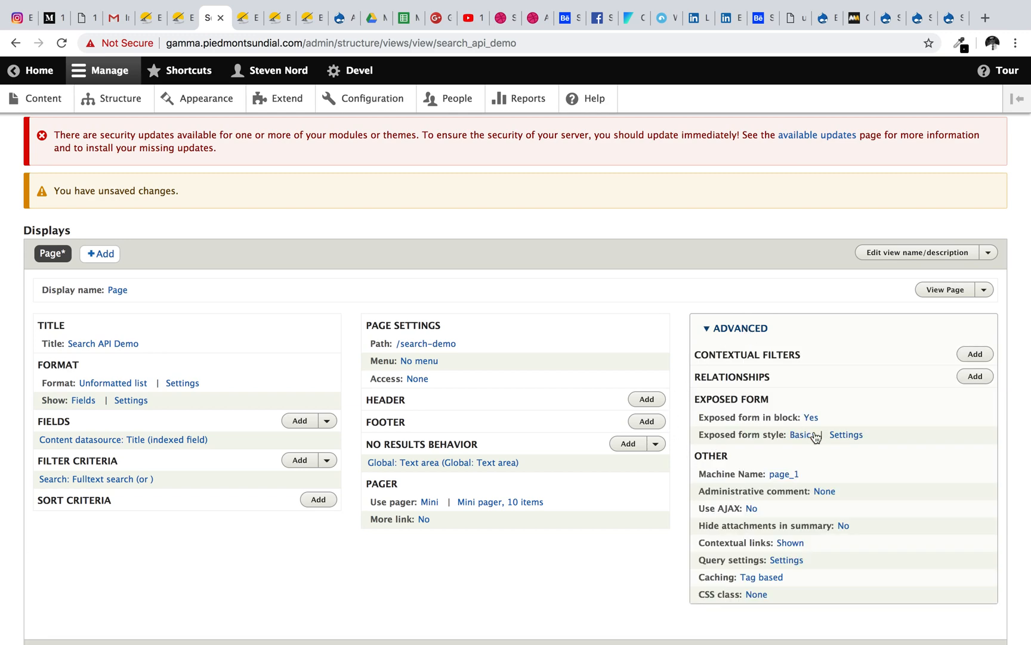
pyautogui.click(845, 435)
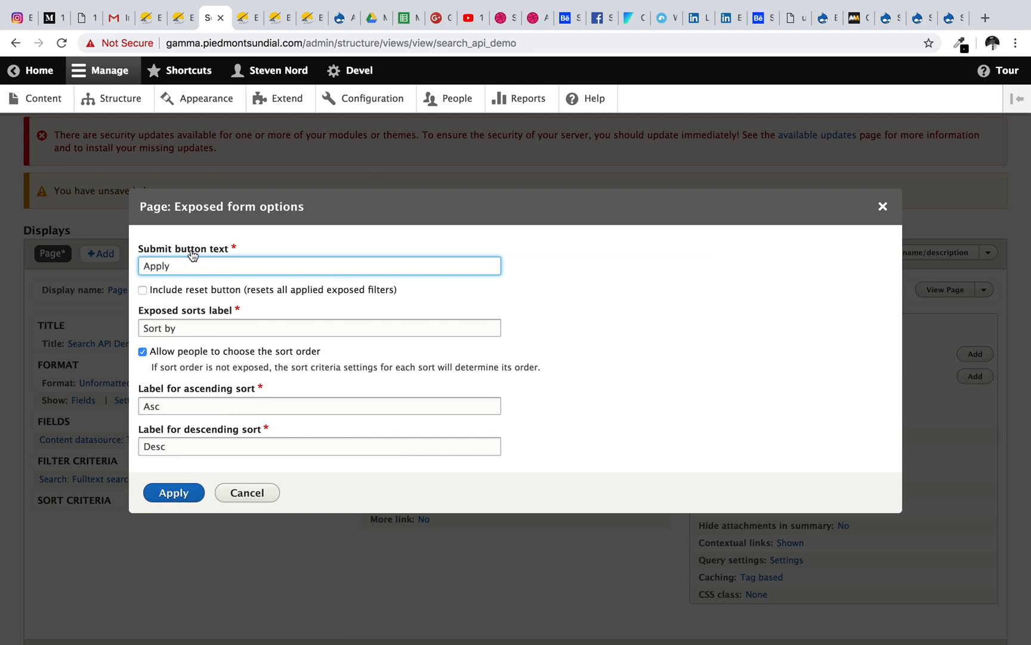
pyautogui.moveTo(187, 265); pyautogui.dragTo(105, 257)
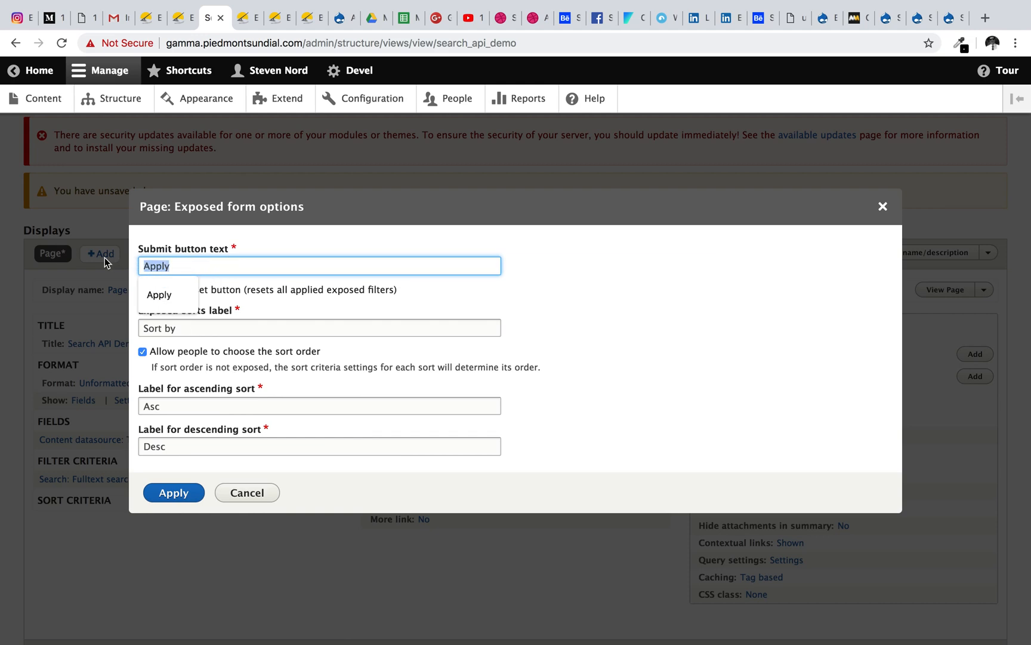
pyautogui.write('Search')
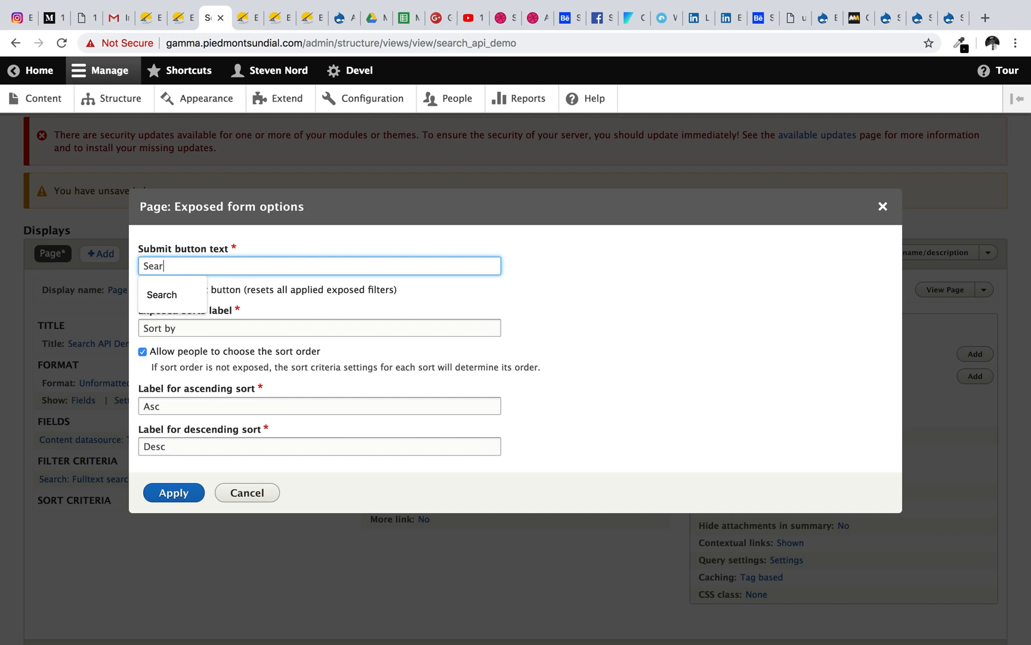
pyautogui.click(549, 303)
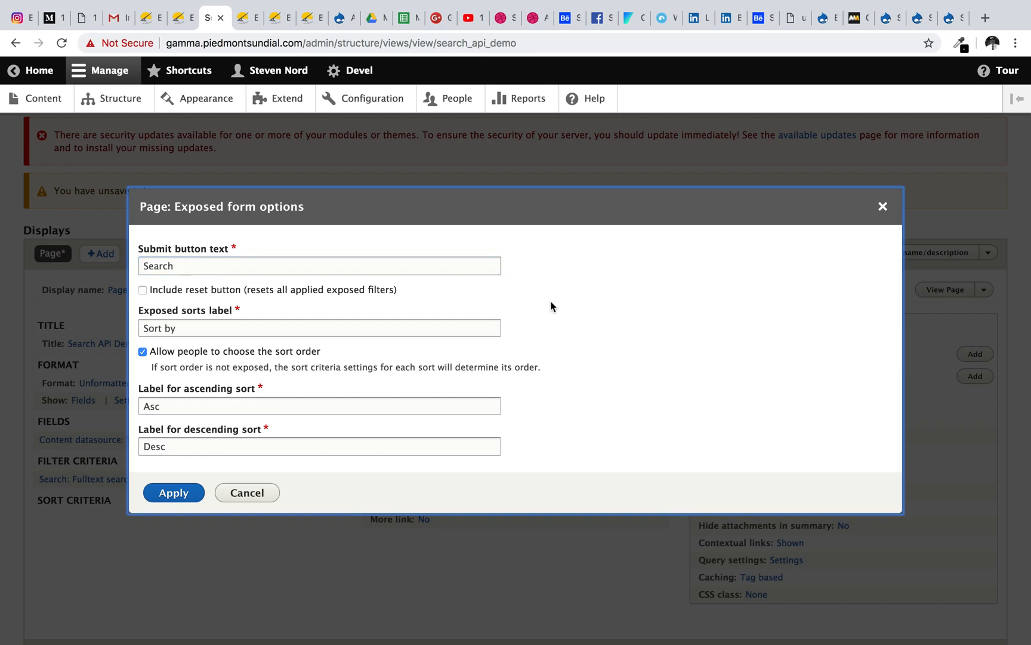
pyautogui.click(142, 290)
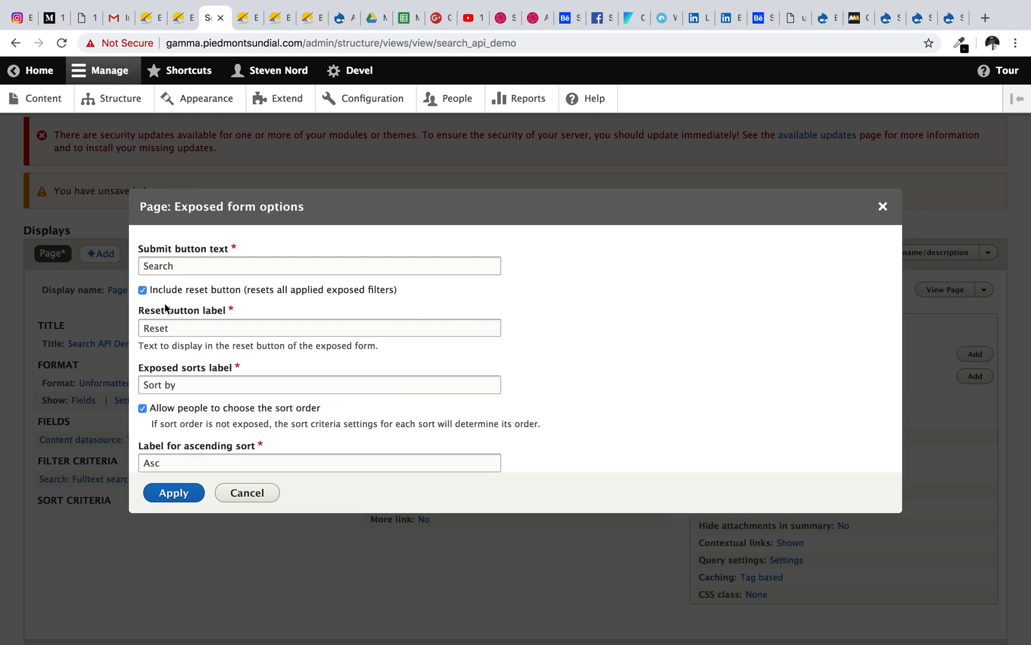
pyautogui.scroll(-2, 236, 377)
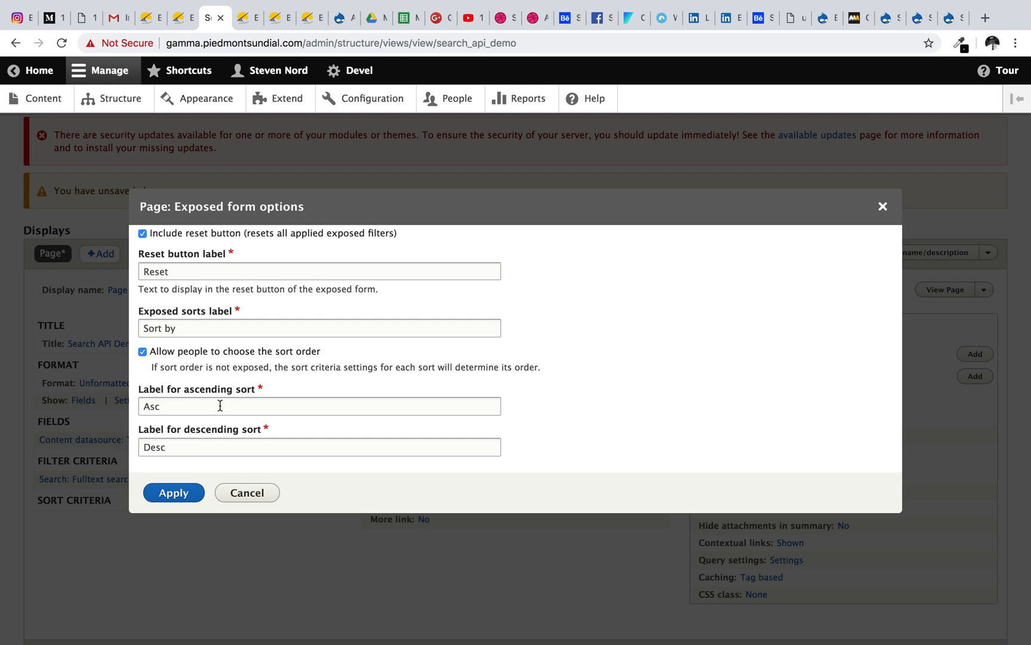
pyautogui.click(176, 492)
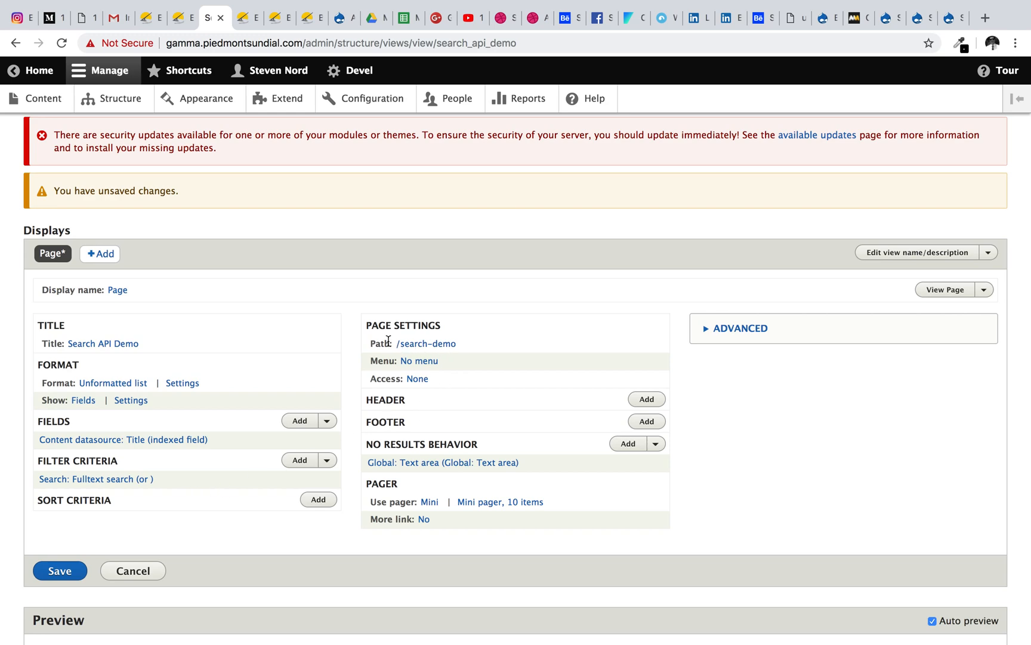
pyautogui.click(55, 574)
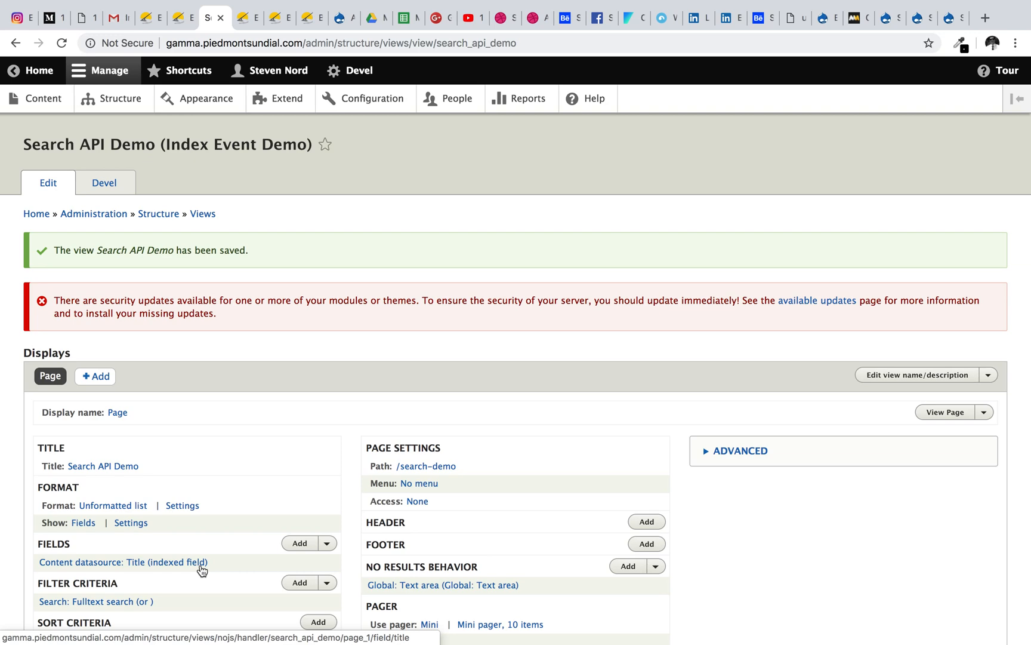
# Open the site's /search-demo page in the browser tab holding the Event Demo index and check the listed event titles.
pyautogui.scroll(-2, 201, 570)
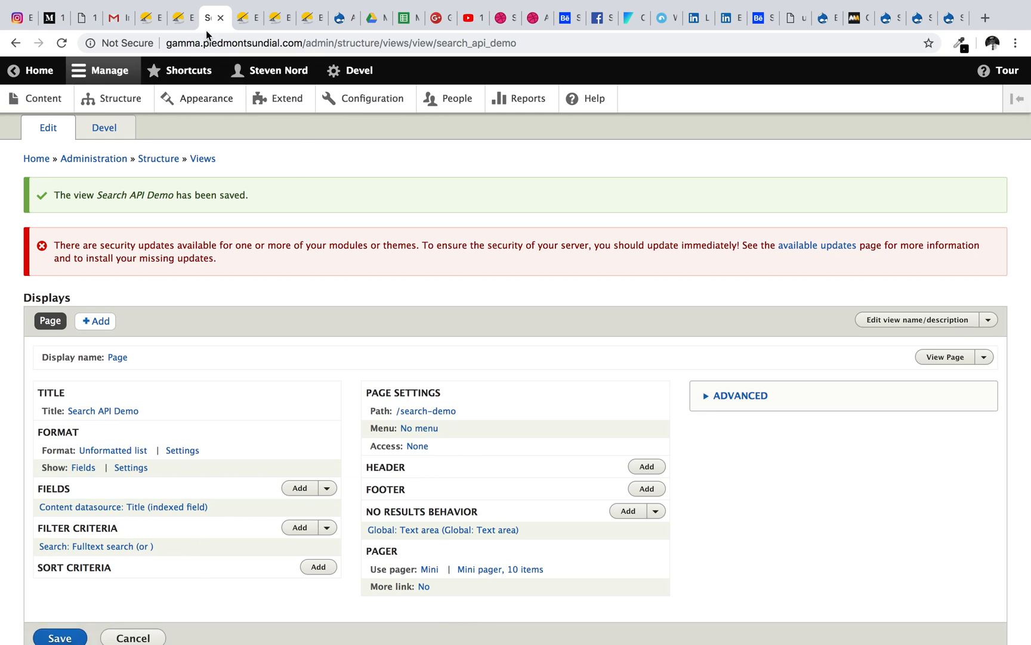
pyautogui.click(183, 22)
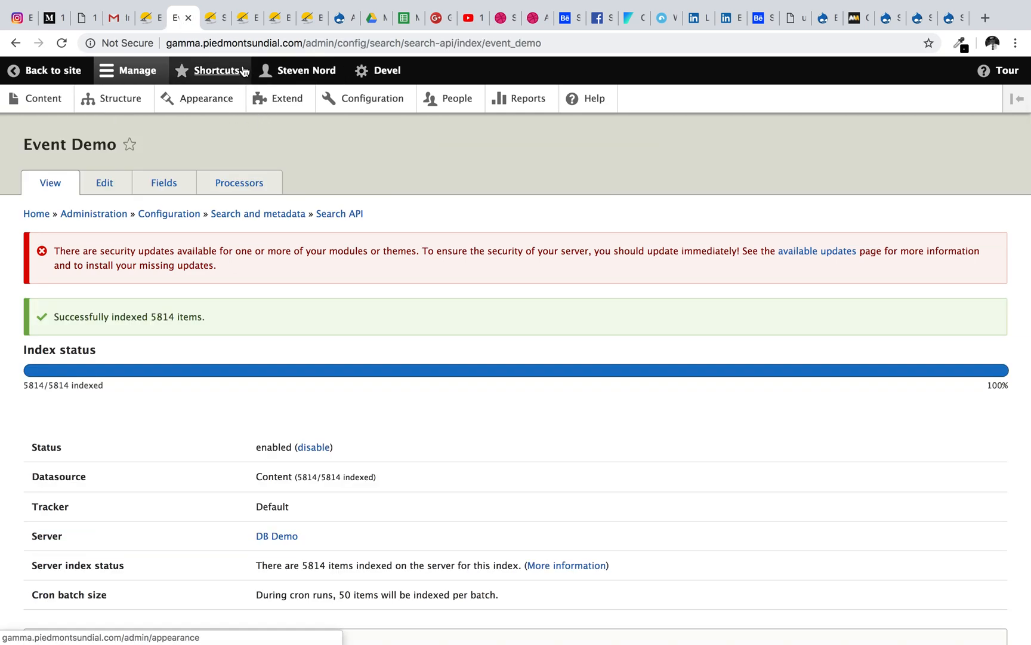
pyautogui.moveTo(306, 43); pyautogui.dragTo(582, 78)
pyautogui.write('sea')
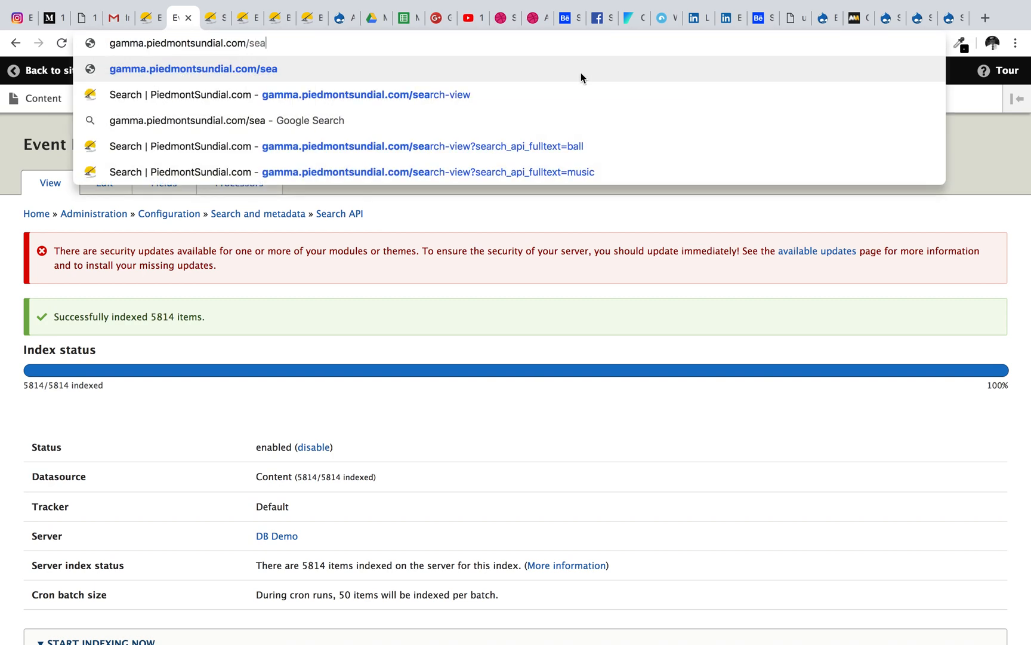
pyautogui.write('rch-demo')
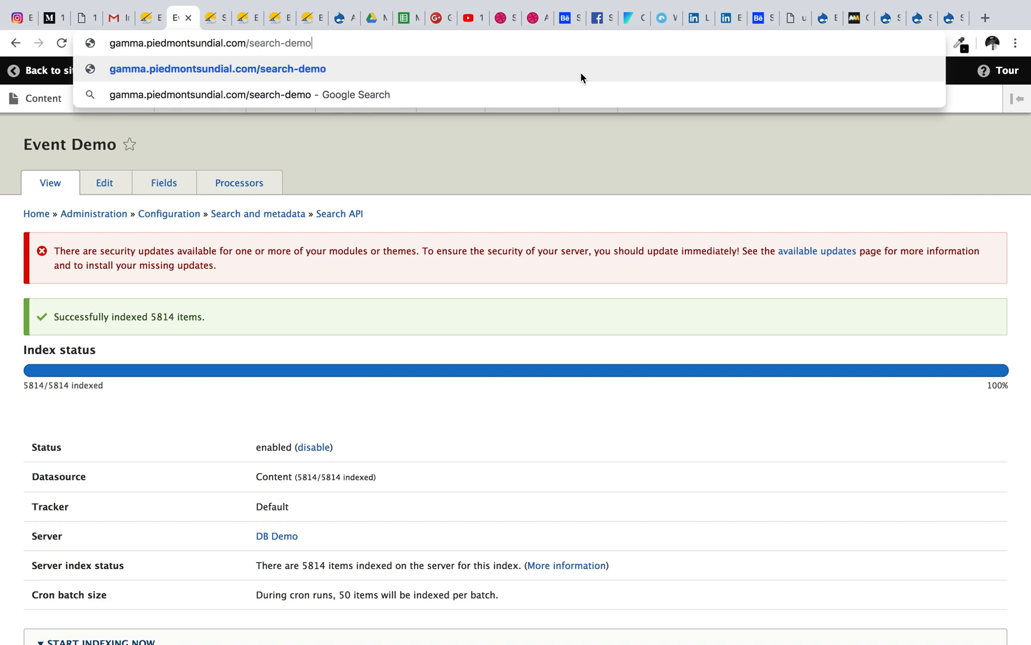
pyautogui.press('Return')
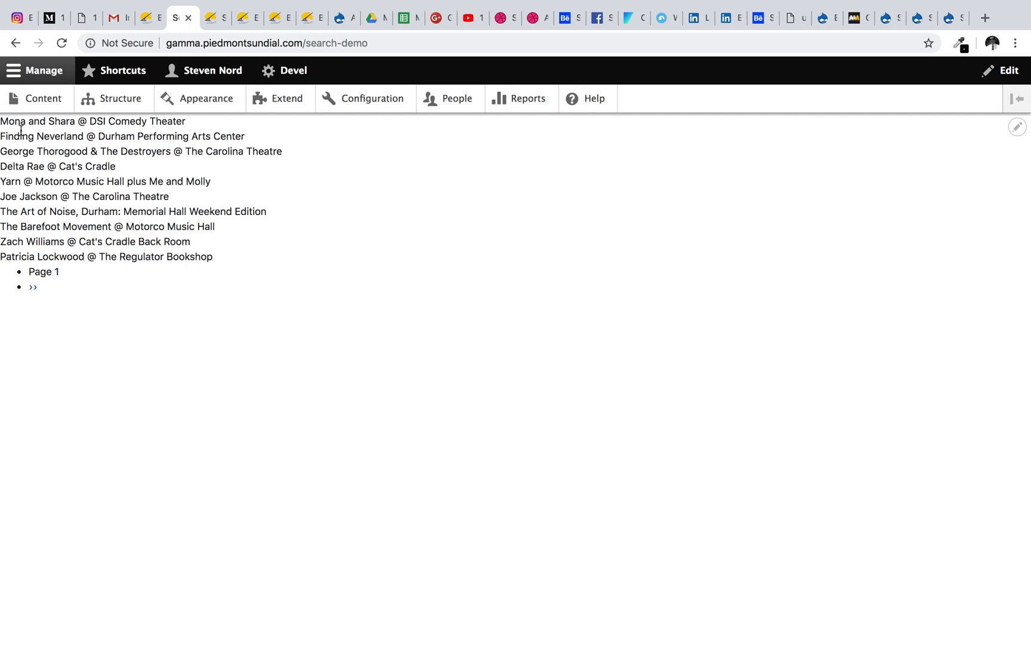
pyautogui.moveTo(15, 122); pyautogui.dragTo(174, 250)
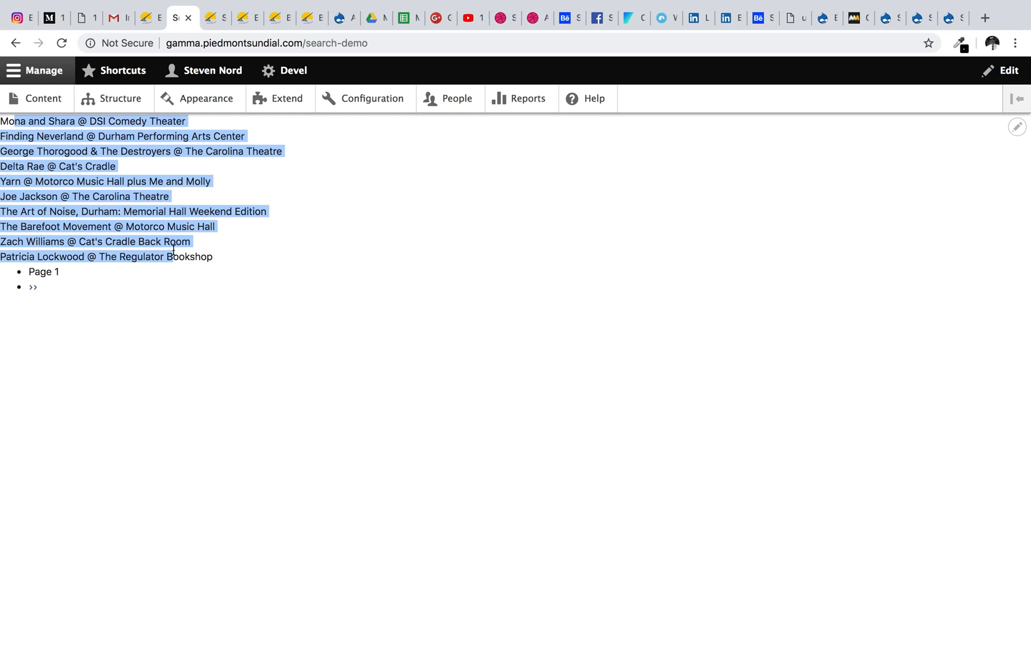
pyautogui.click(174, 249)
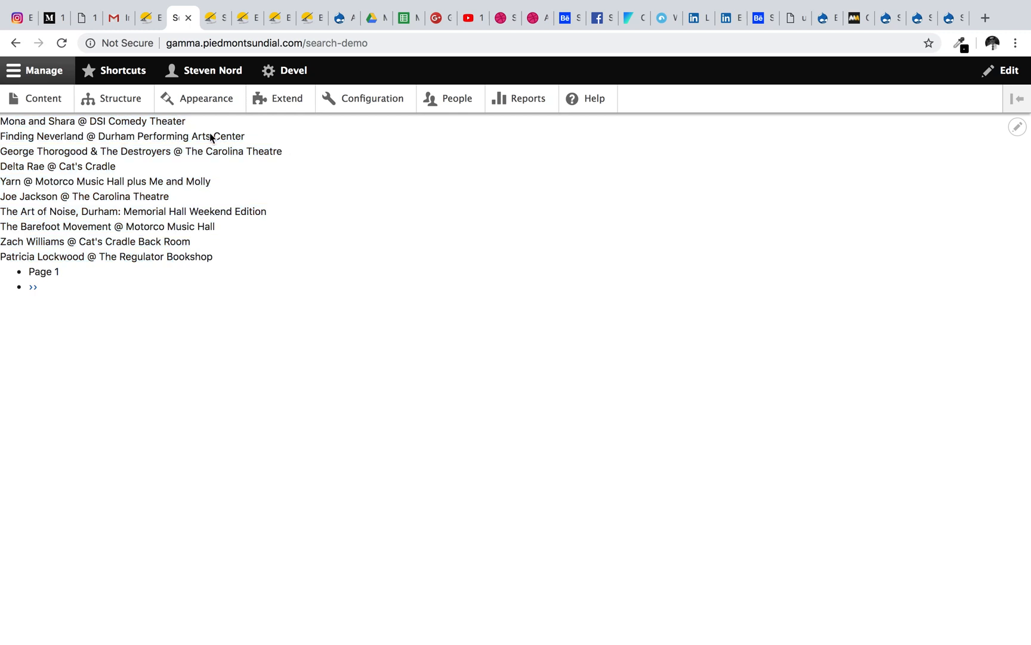
# Return to the view's browser tab and open the site's Block layout page.
pyautogui.click(209, 26)
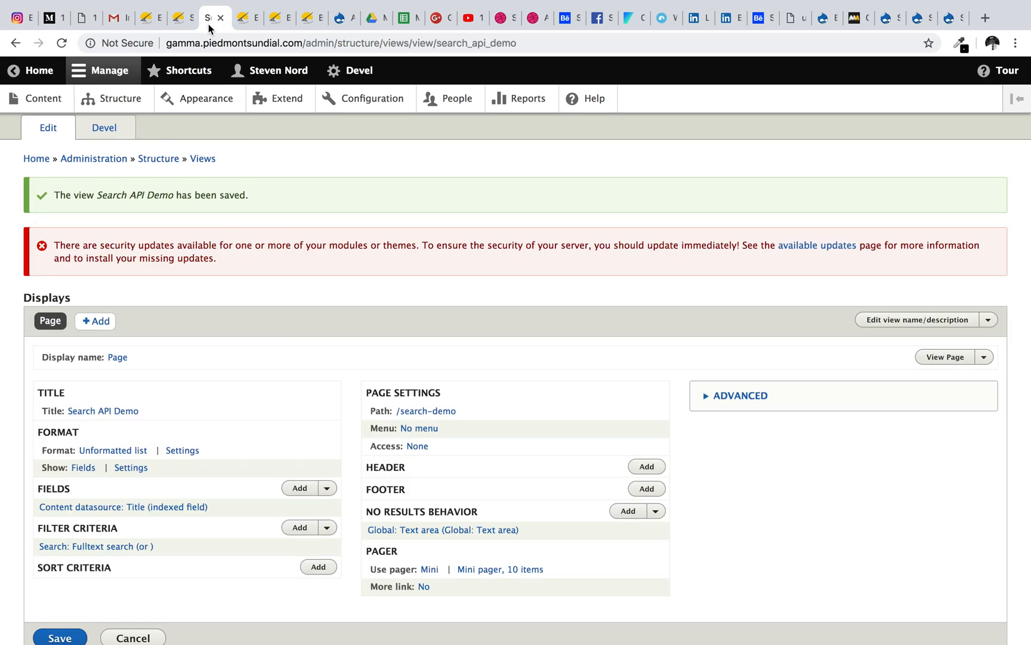
pyautogui.click(135, 100)
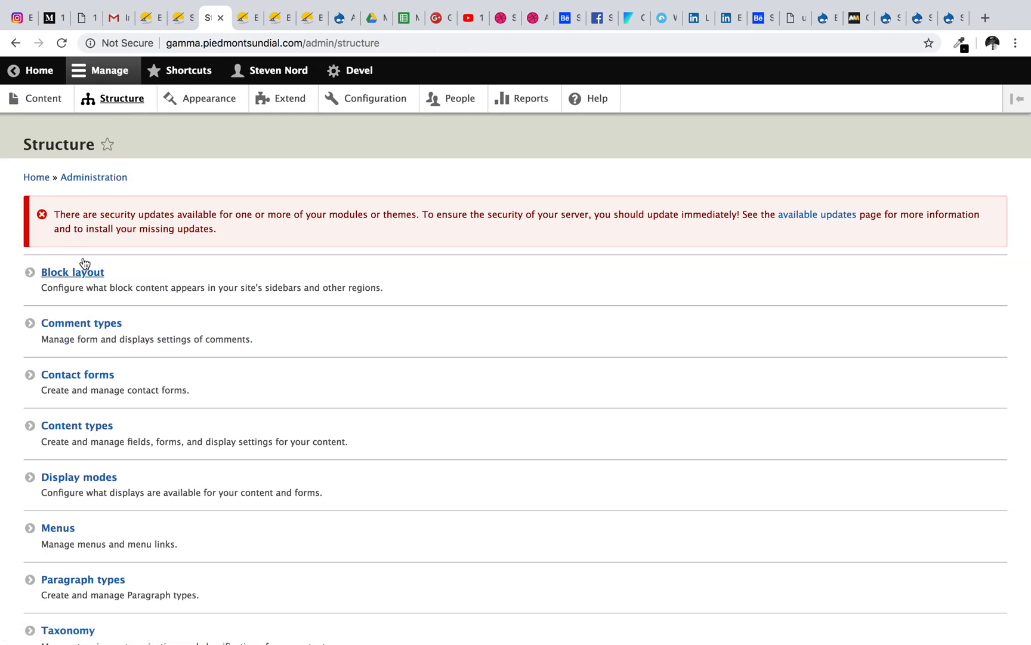
pyautogui.click(98, 272)
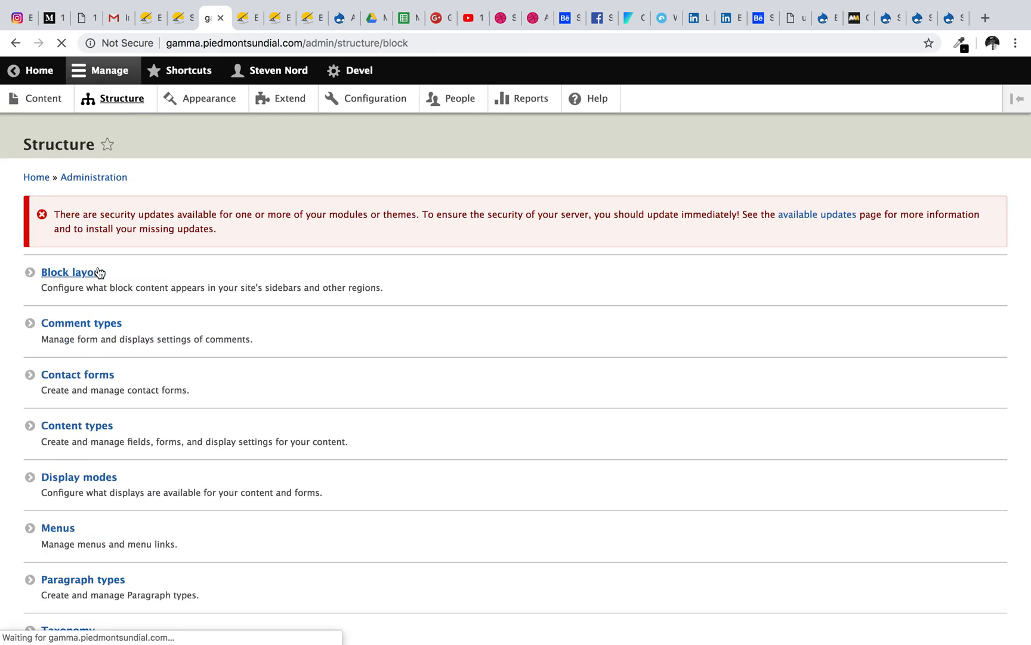
# Place the block "Exposed form: demo_search_api-page_1" in the Main Content region and open its configuration.
pyautogui.scroll(-1, 238, 495)
pyautogui.scroll(-10, 236, 494)
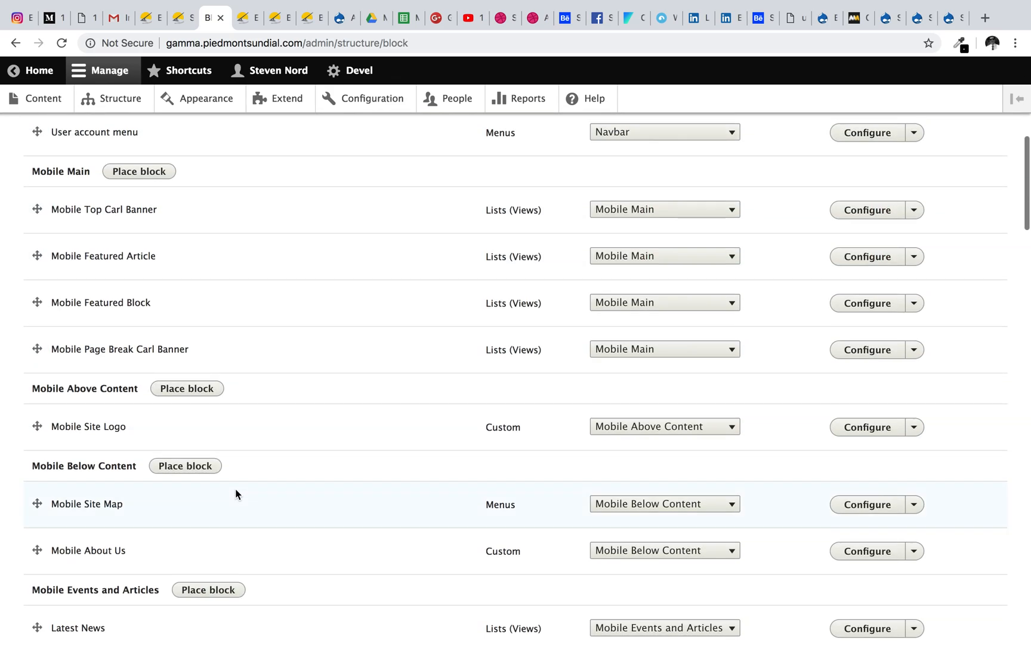
pyautogui.scroll(-5, 236, 494)
pyautogui.scroll(-3, 236, 491)
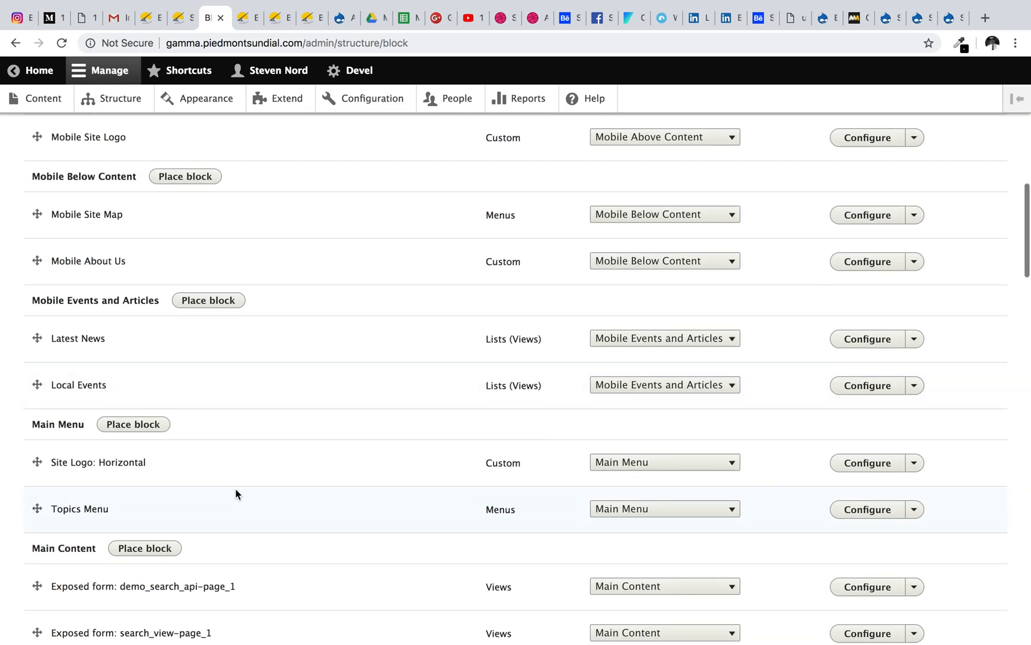
pyautogui.click(155, 470)
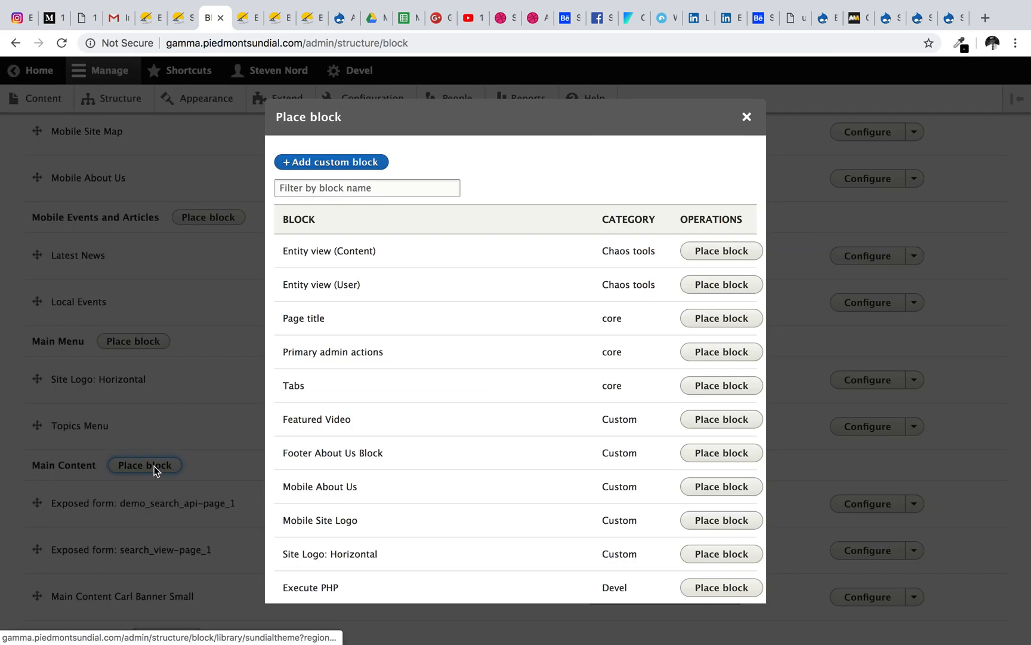
pyautogui.scroll(-5, 397, 486)
pyautogui.scroll(-3, 398, 486)
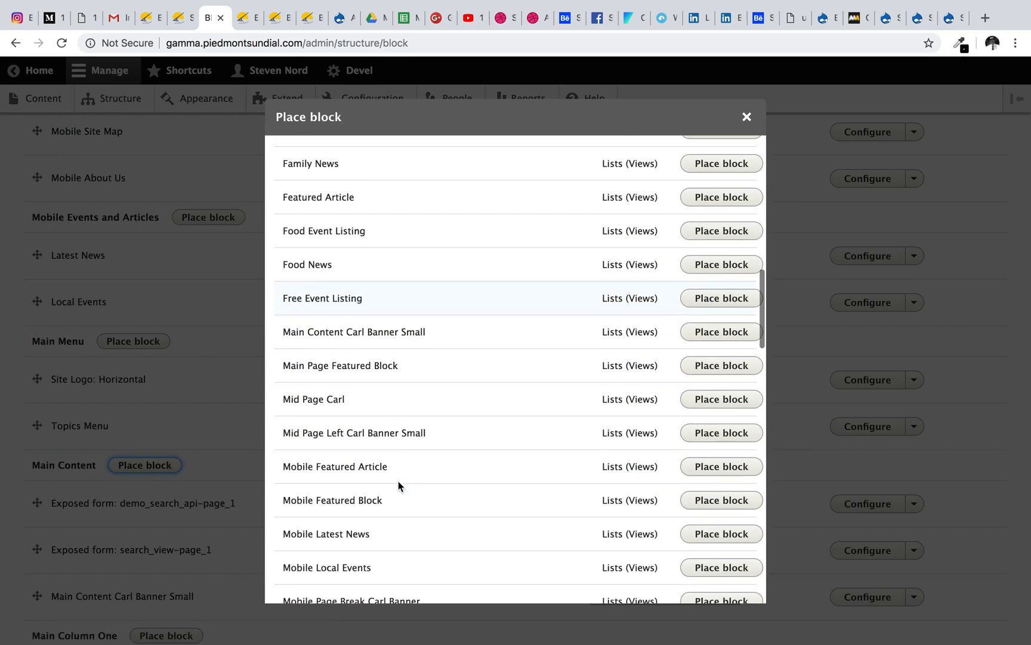
pyautogui.scroll(-10, 398, 486)
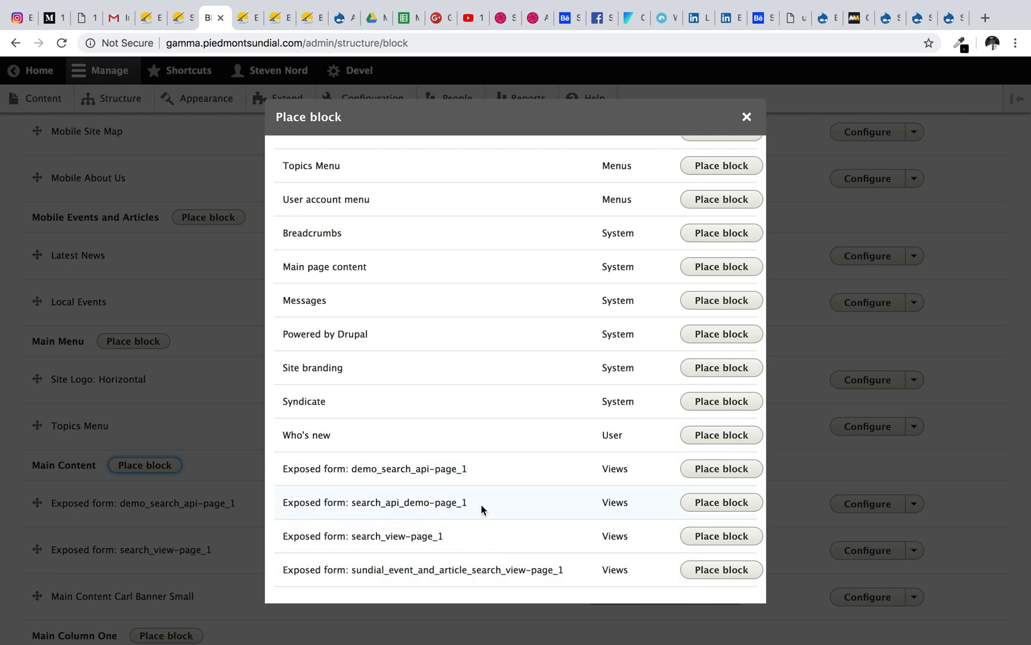
pyautogui.click(729, 469)
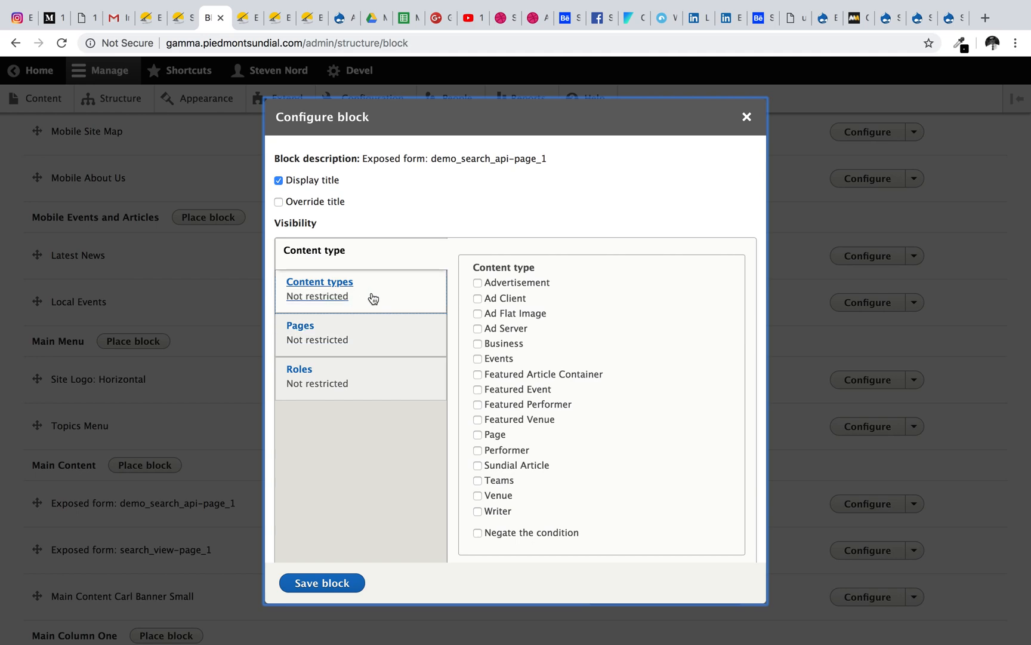
# Restrict the block's visibility to the page /search-demo and save the block.
pyautogui.click(358, 331)
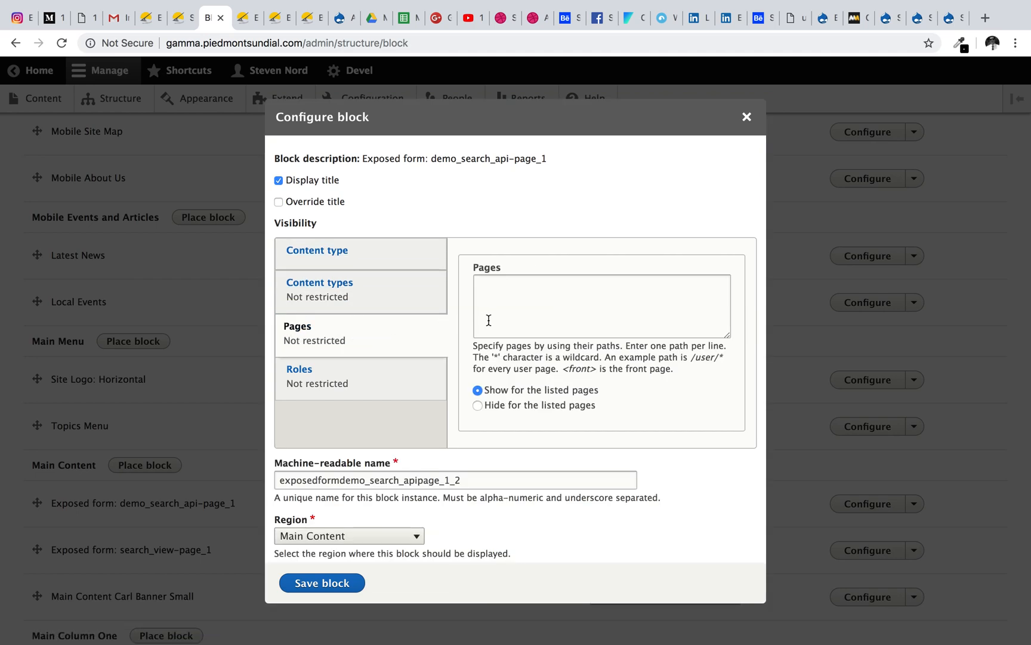
pyautogui.click(554, 324)
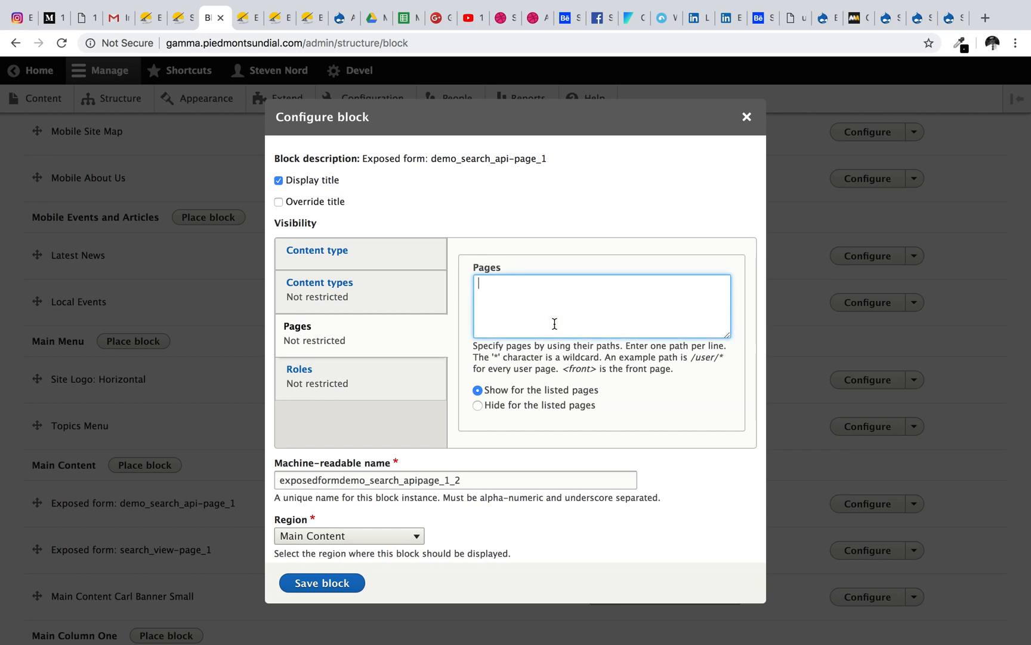
pyautogui.write('s')
pyautogui.press('BackSpace')
pyautogui.write('/se')
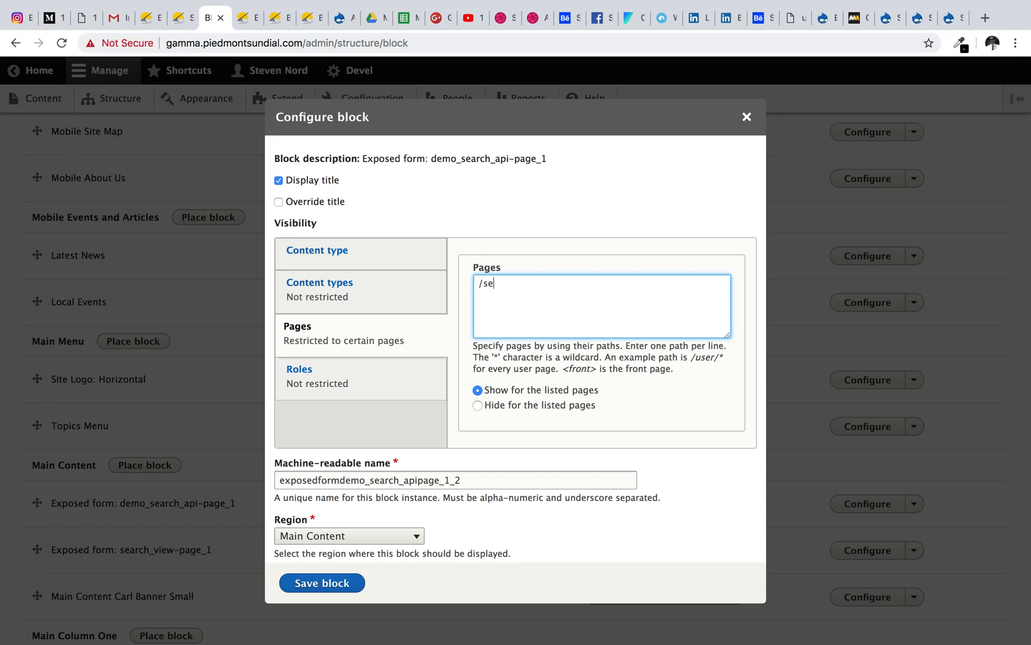
pyautogui.write('arch-demo')
pyautogui.click(331, 583)
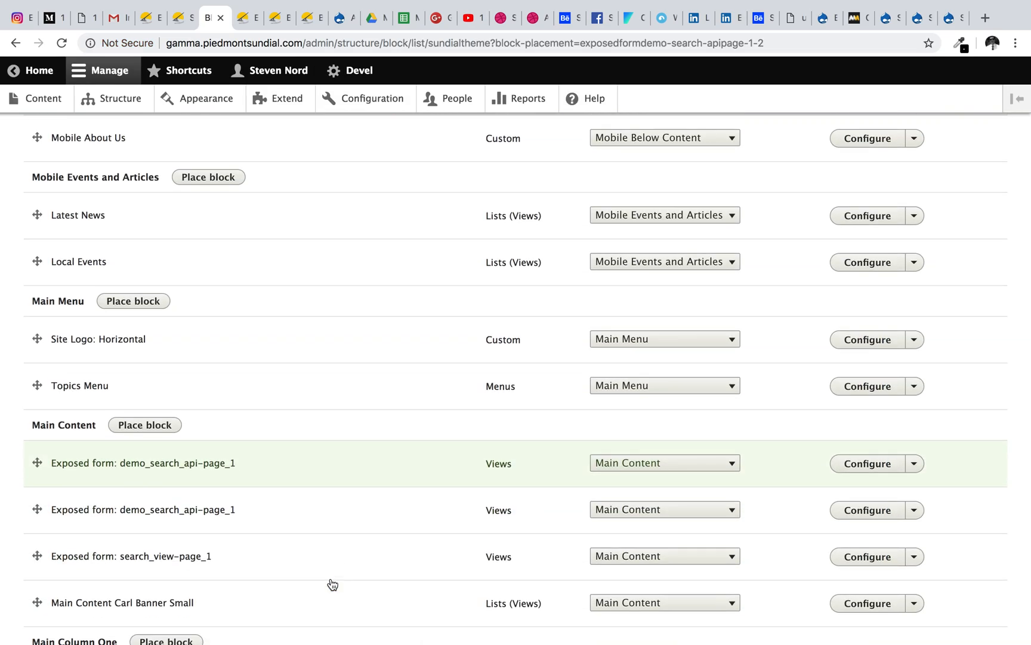
# Reload the /search-demo page and search for "music" in the exposed form.
pyautogui.click(179, 19)
pyautogui.click(61, 43)
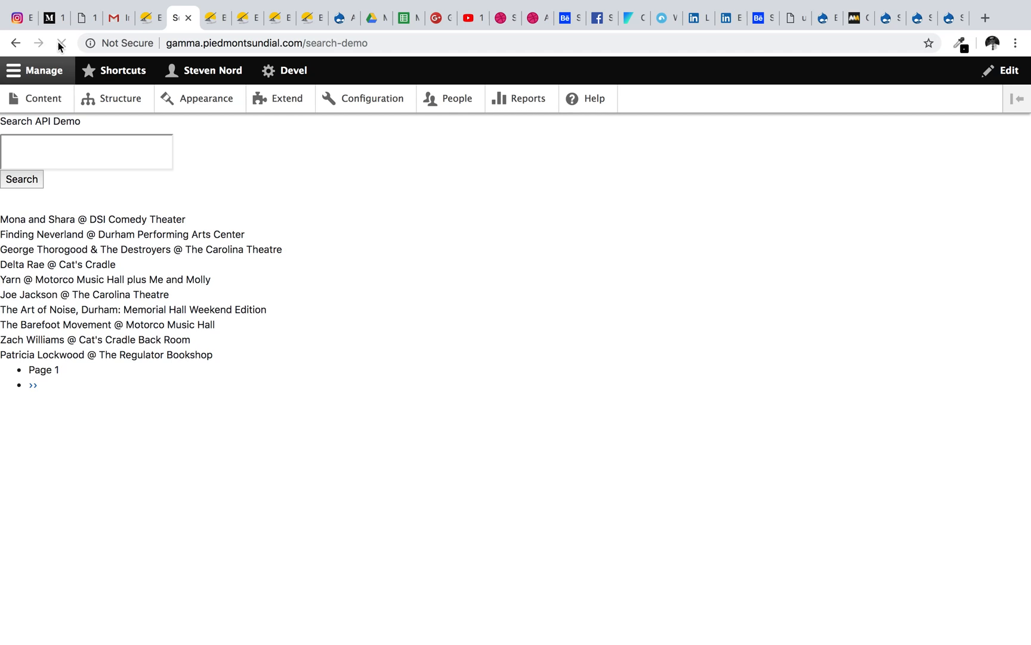
pyautogui.click(57, 149)
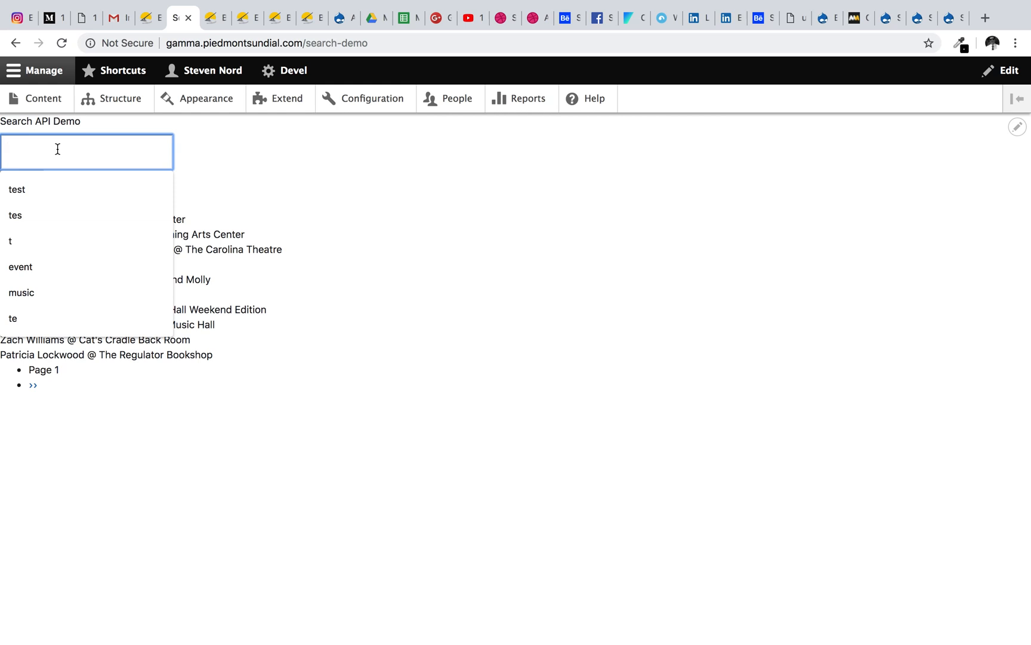
pyautogui.write('music')
pyautogui.press('Return')
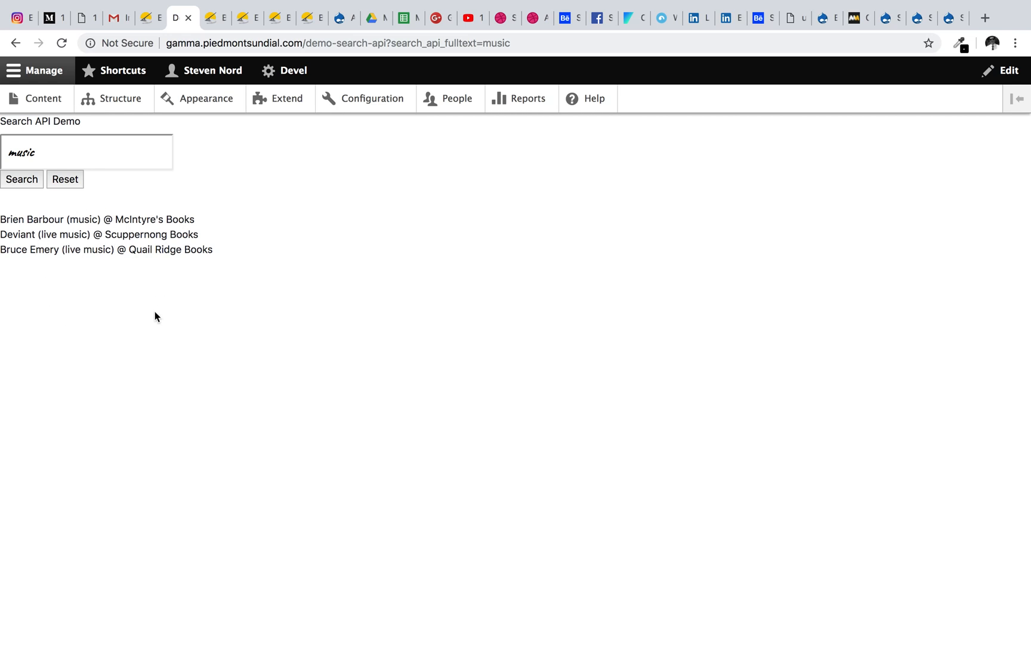
# Reset the "music" search and highlight the full list of event titles to check it.
pyautogui.click(42, 147)
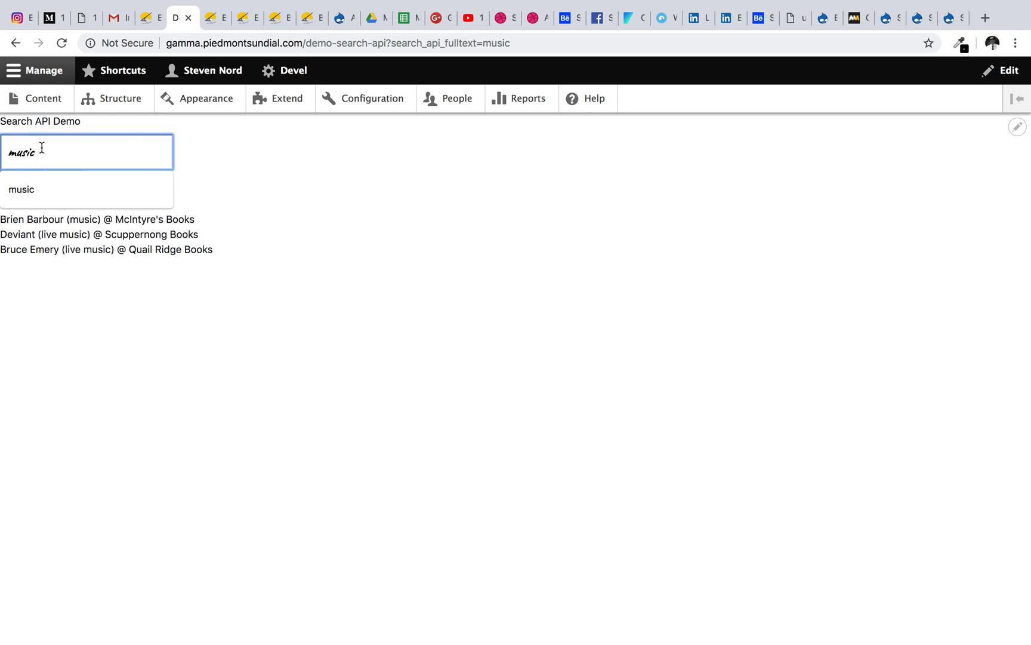
pyautogui.click(221, 152)
pyautogui.click(70, 182)
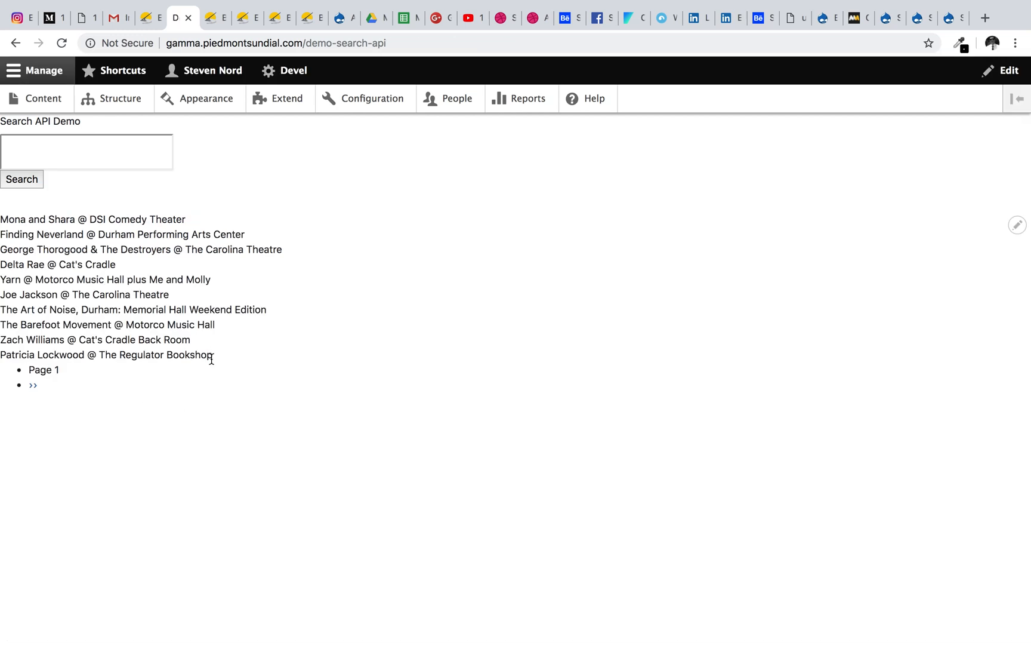
pyautogui.moveTo(233, 357); pyautogui.dragTo(2, 218)
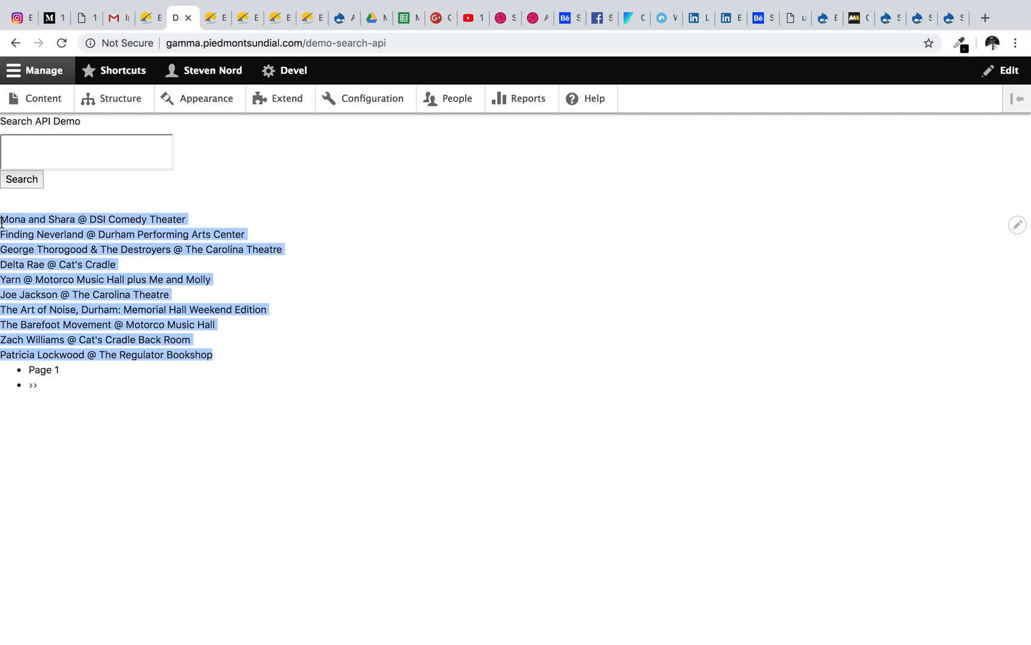
# Clear the title highlighting, search for "zebra" in the exposed form and highlight the text below the form to check the output.
pyautogui.click(408, 225)
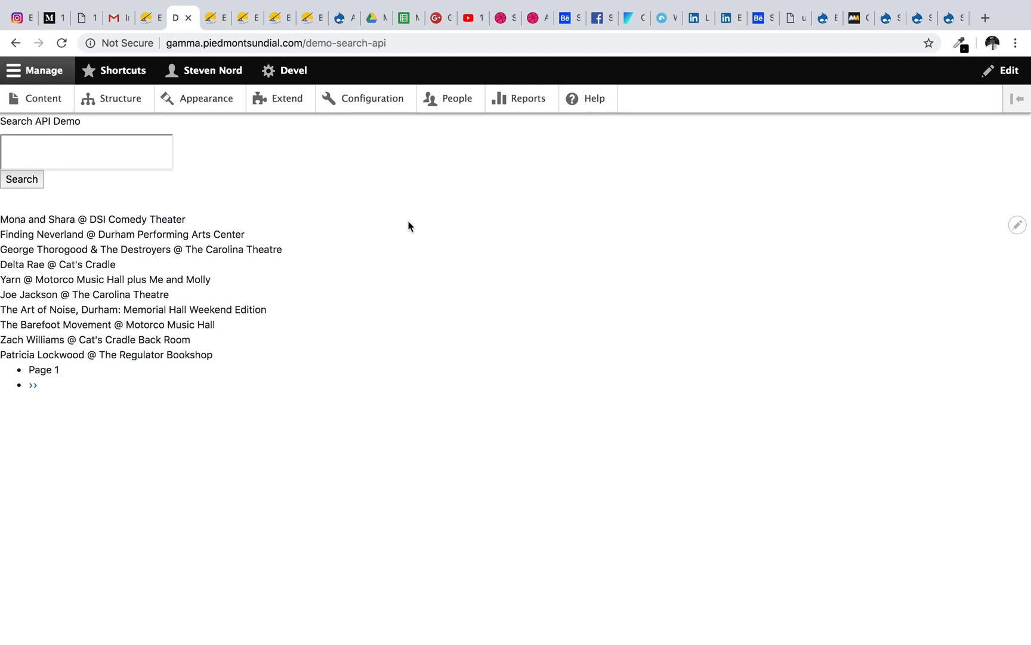
pyautogui.click(57, 136)
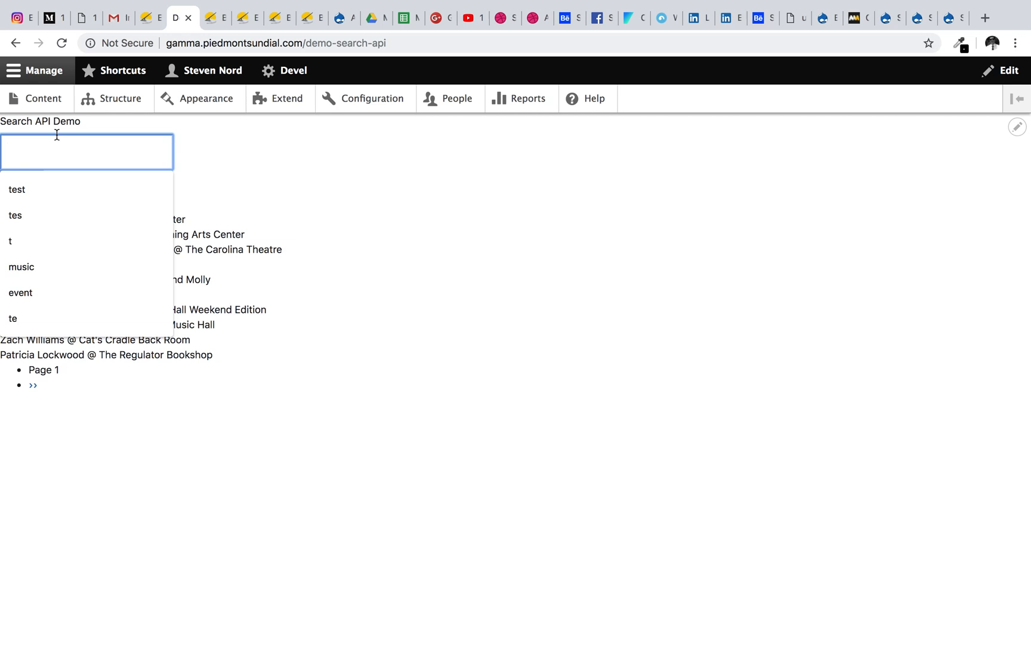
pyautogui.write('zebra')
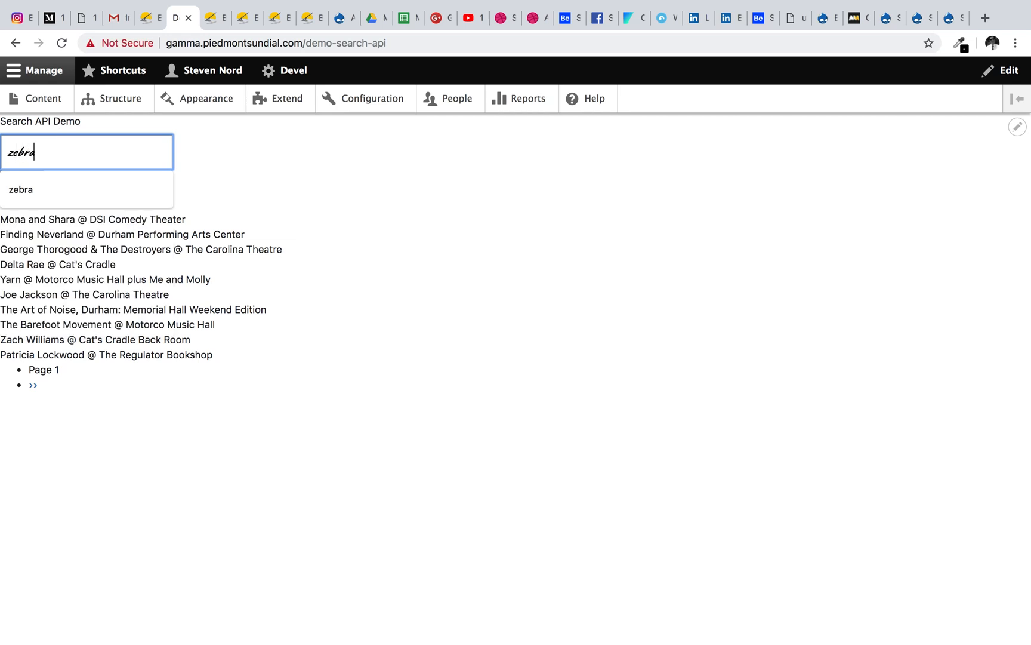
pyautogui.press('Return')
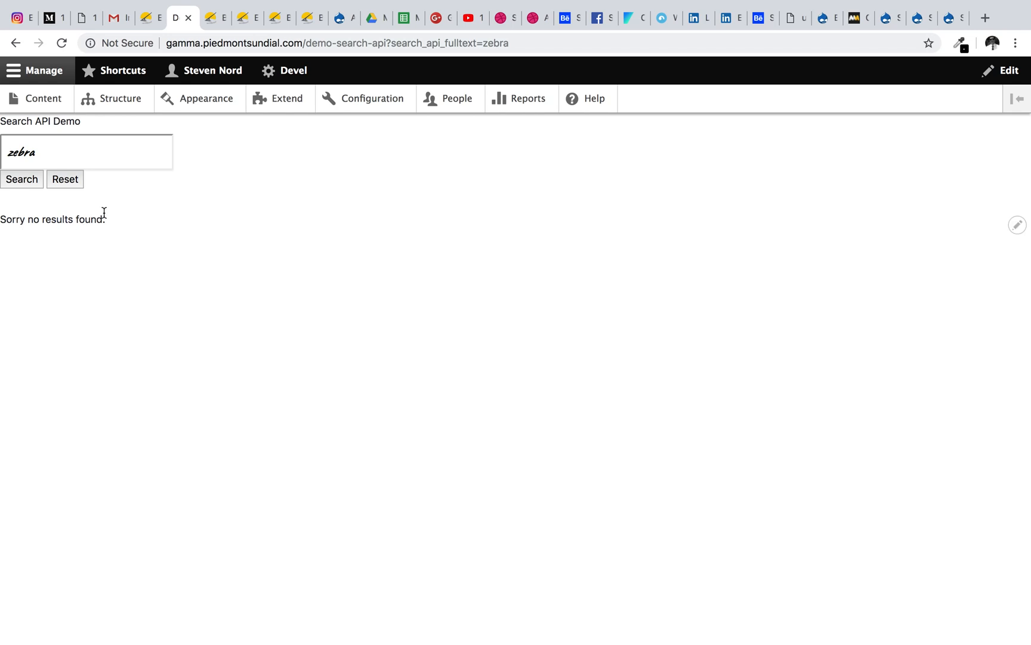
pyautogui.moveTo(104, 220); pyautogui.dragTo(0, 221)
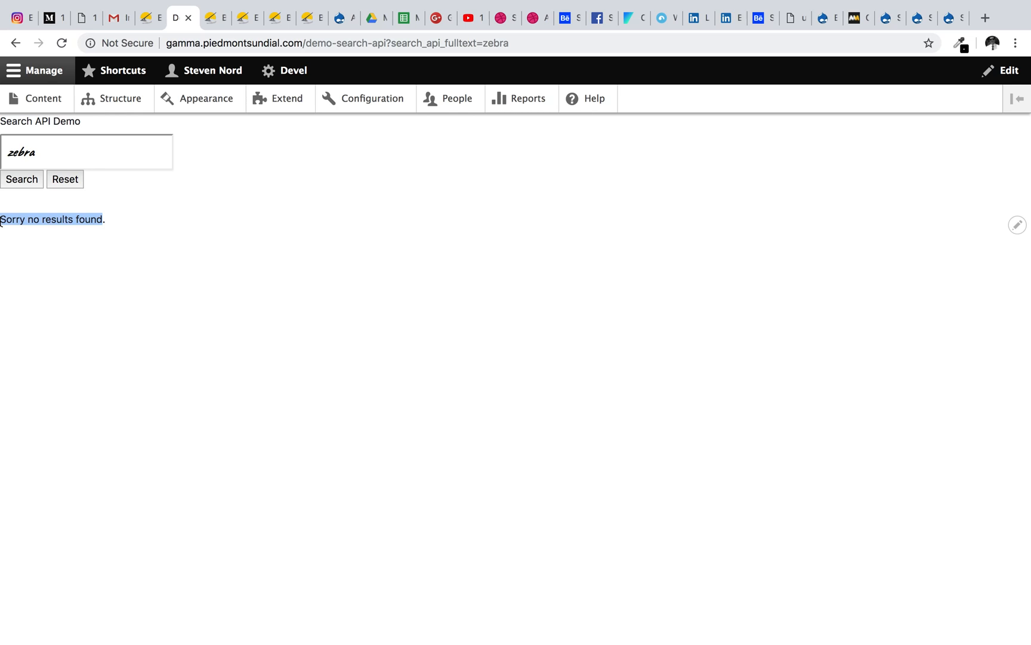
pyautogui.click(122, 155)
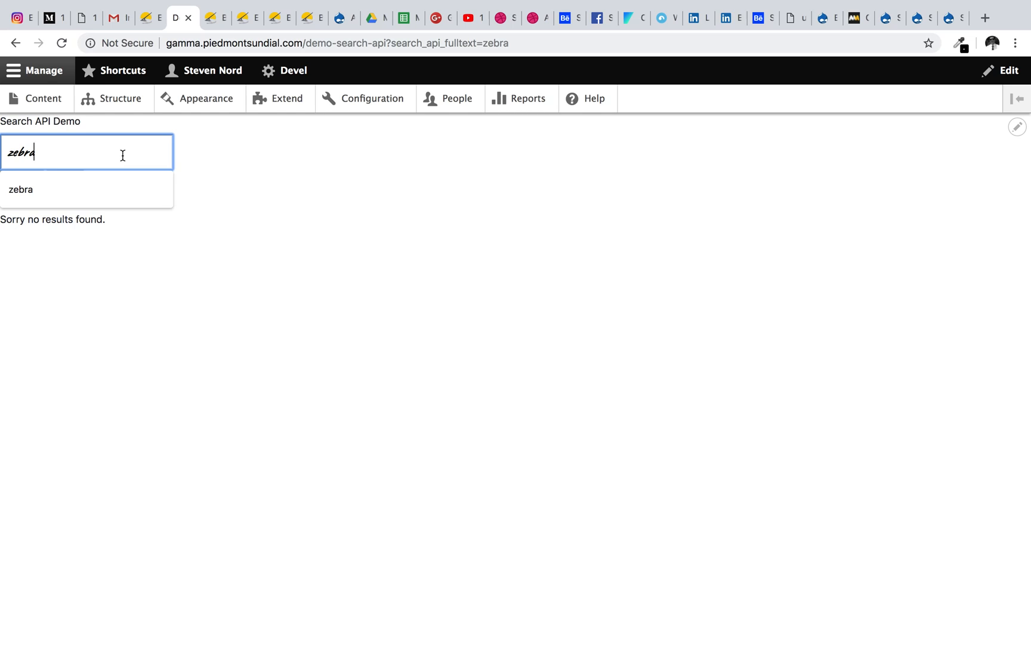
pyautogui.press('super+f')
pyautogui.write('Results found this taxes will be entered into our view when know result for searches')
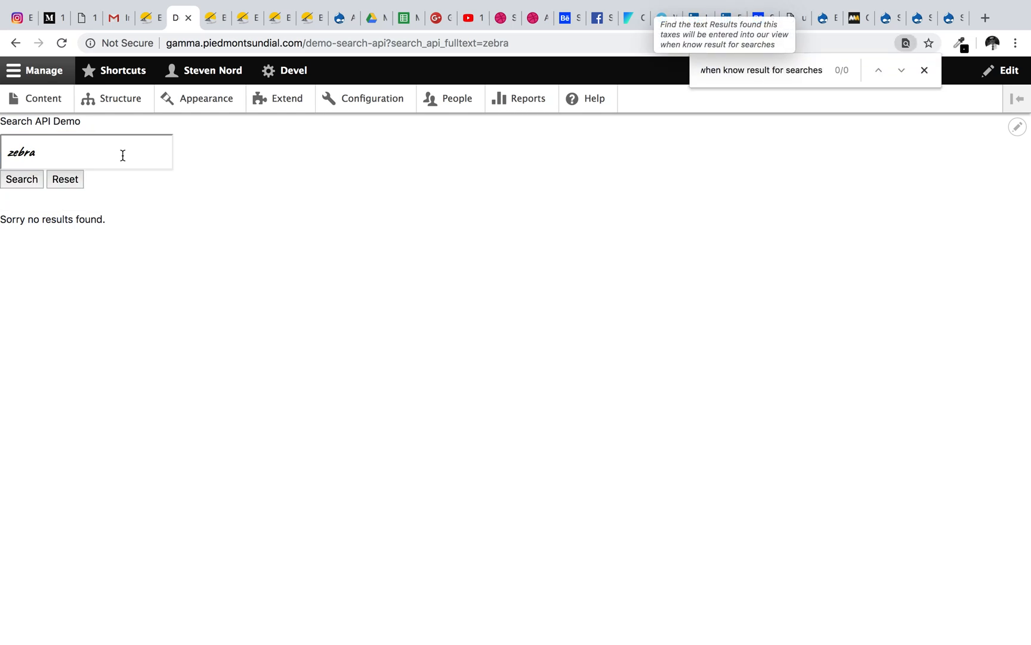
pyautogui.click(924, 70)
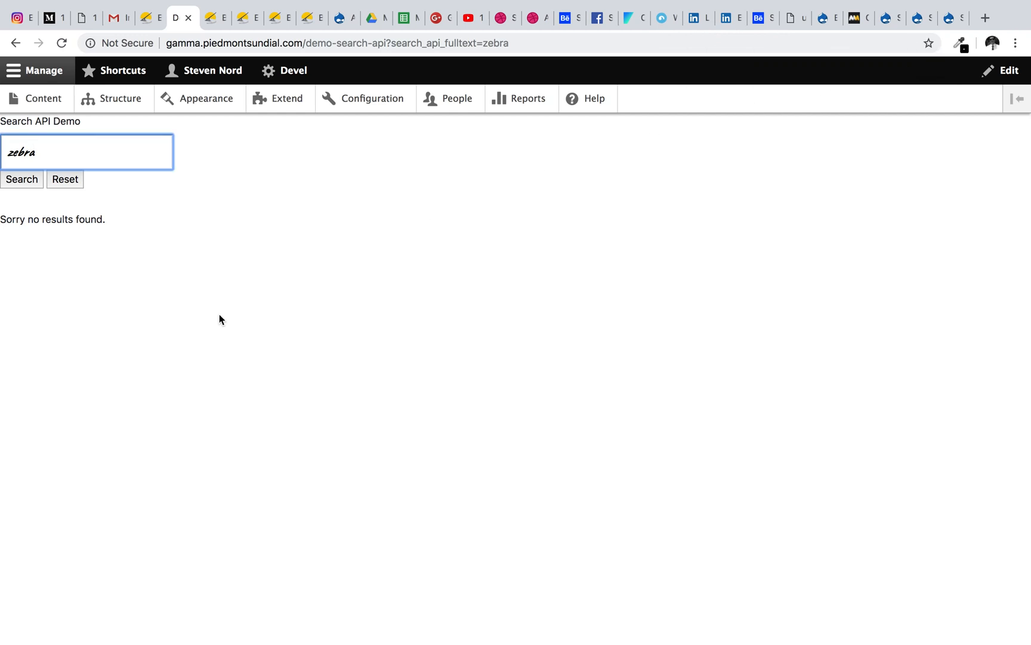
pyautogui.click(27, 153)
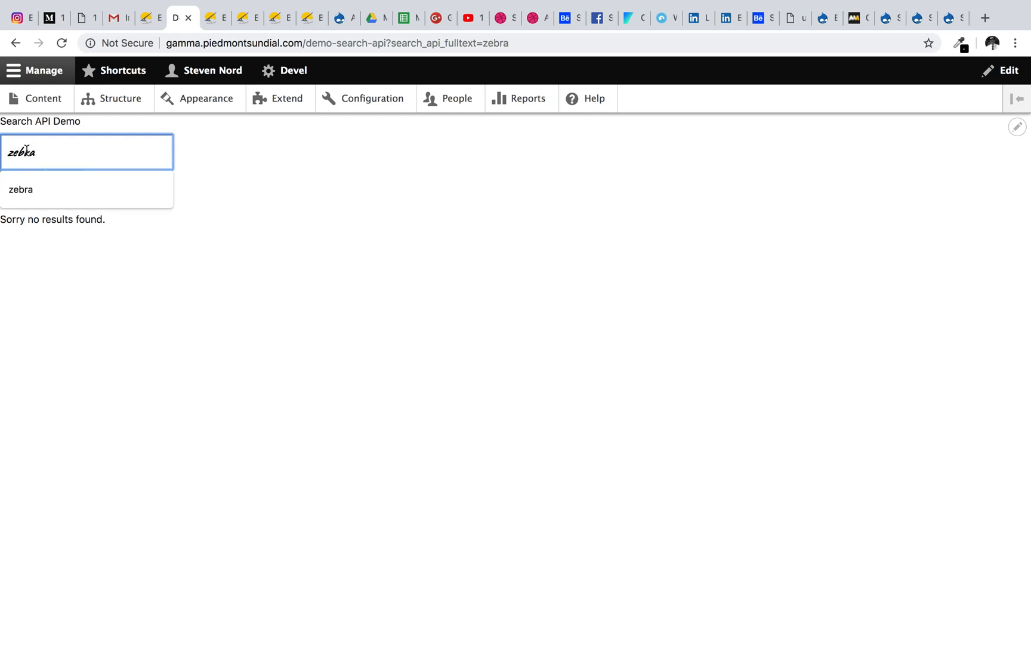
pyautogui.click(252, 160)
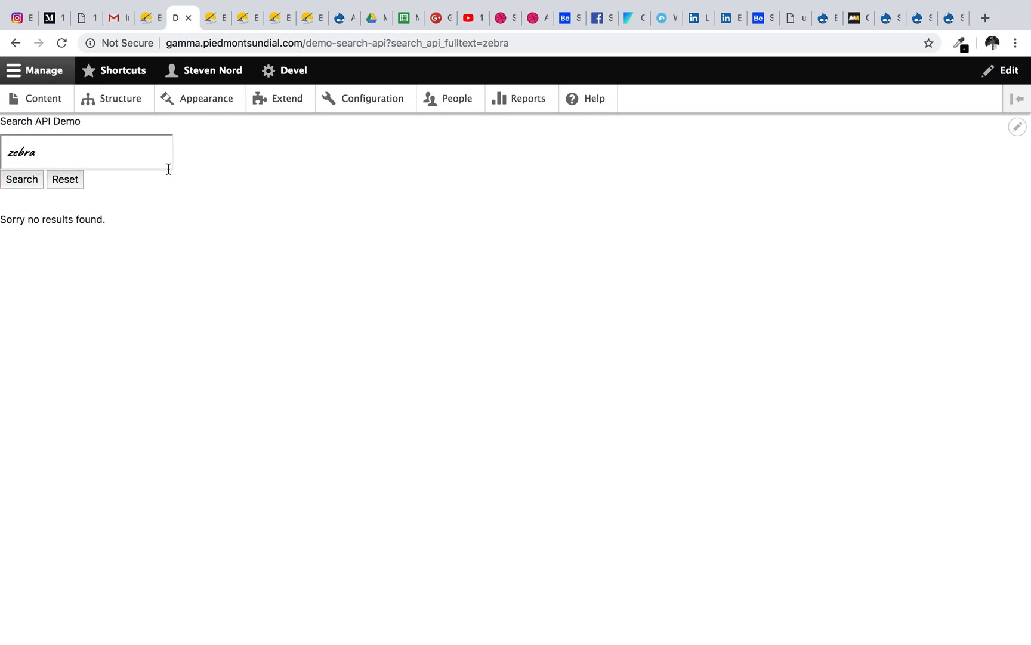